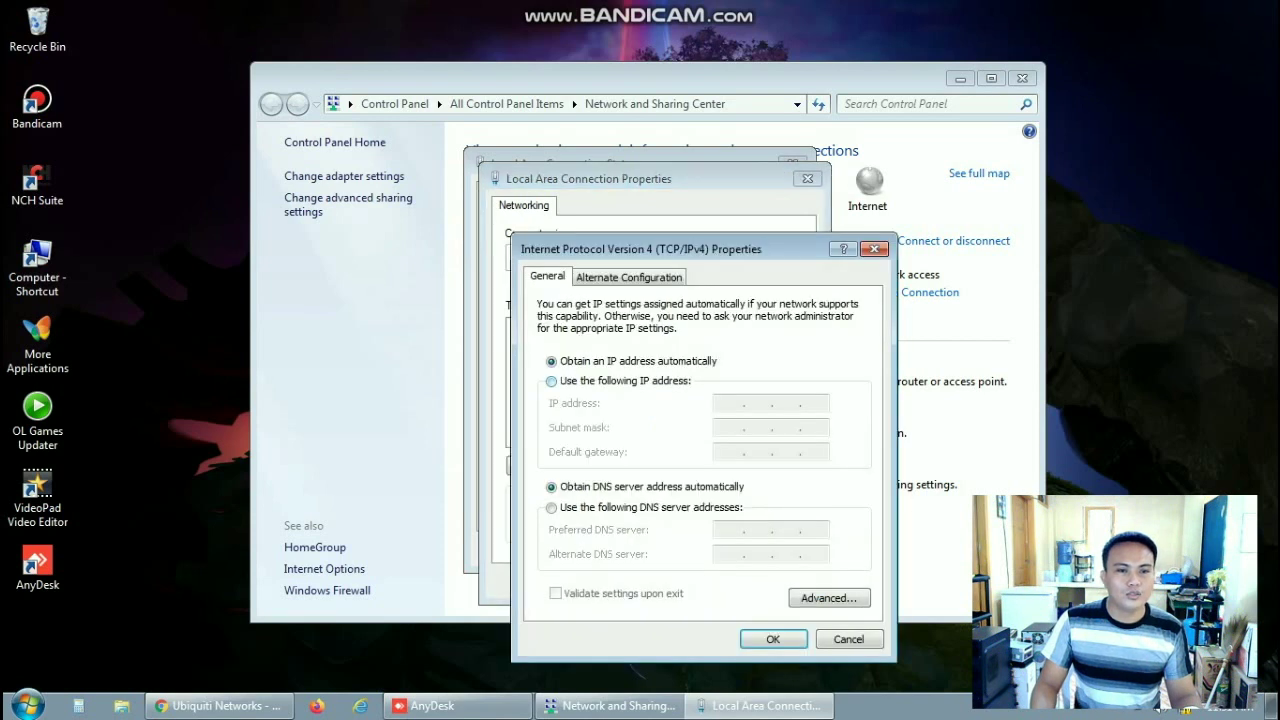
# - Assign the static IP address 192.168.1.1 with subnet mask 255.255.255.0 to the local area connection and apply it
pyautogui.click(551, 381)
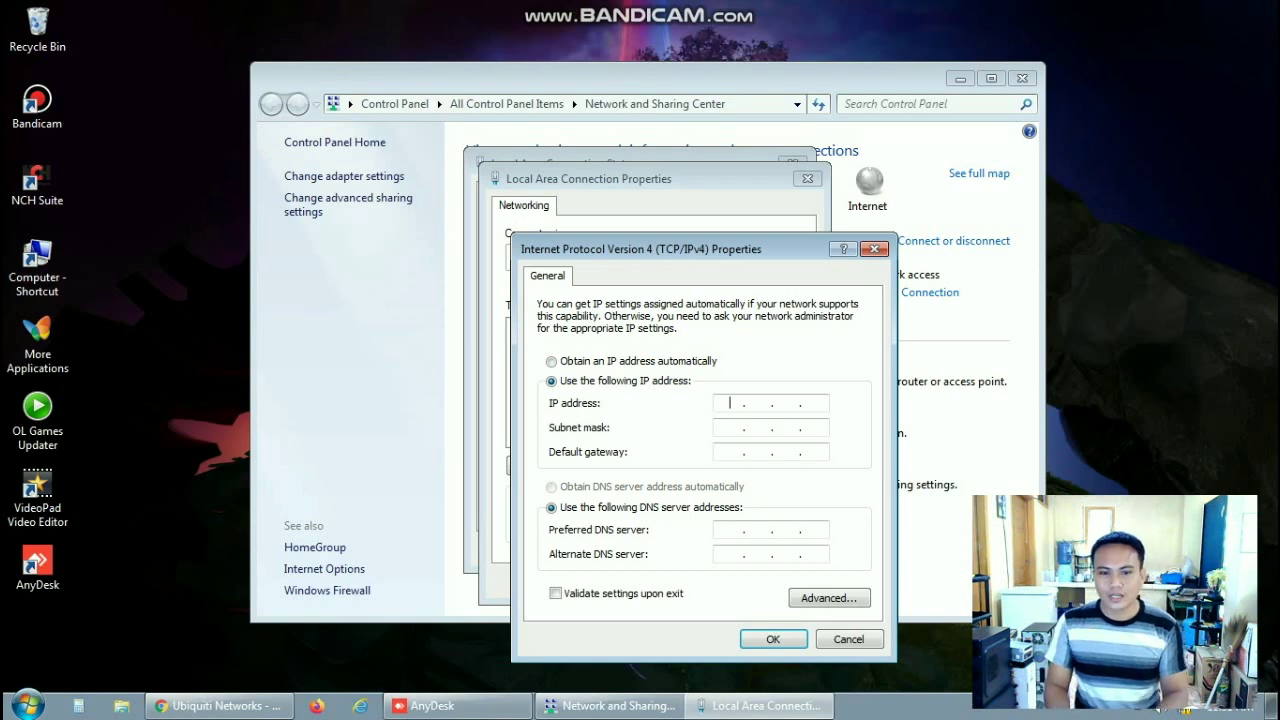
pyautogui.write('192 . 168 . ')
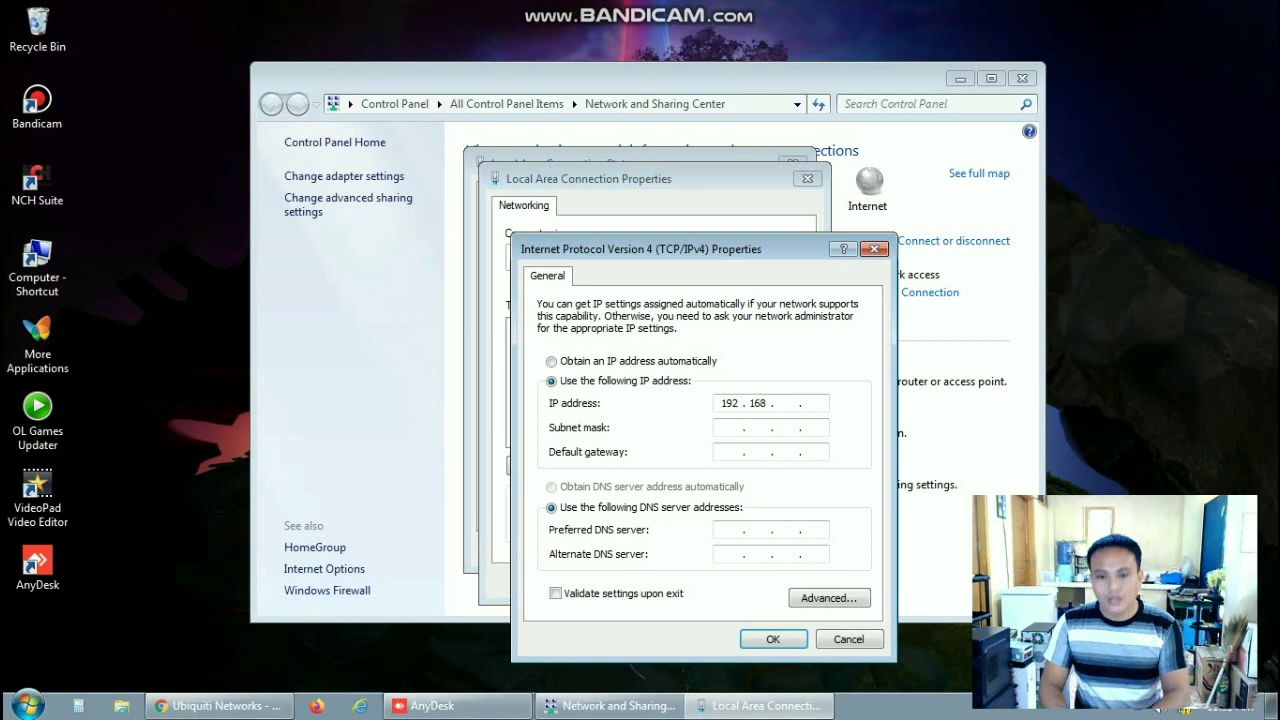
pyautogui.write('1 . 1')
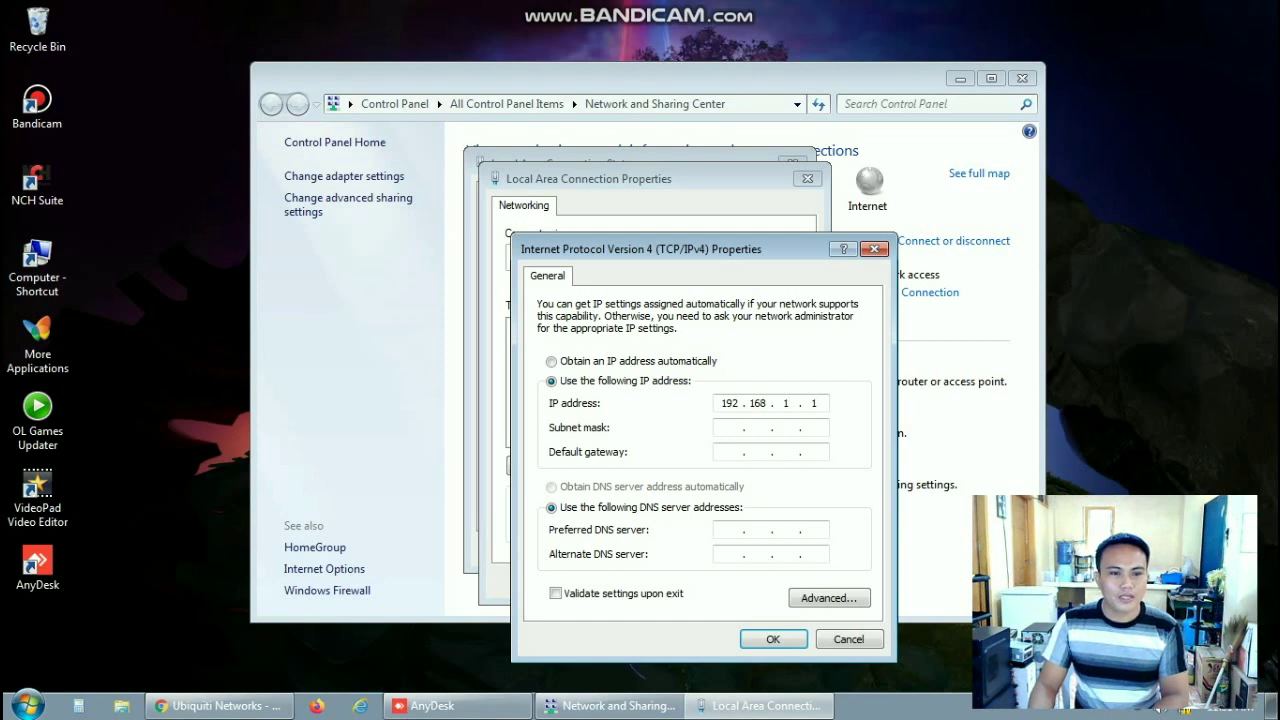
pyautogui.click(721, 427)
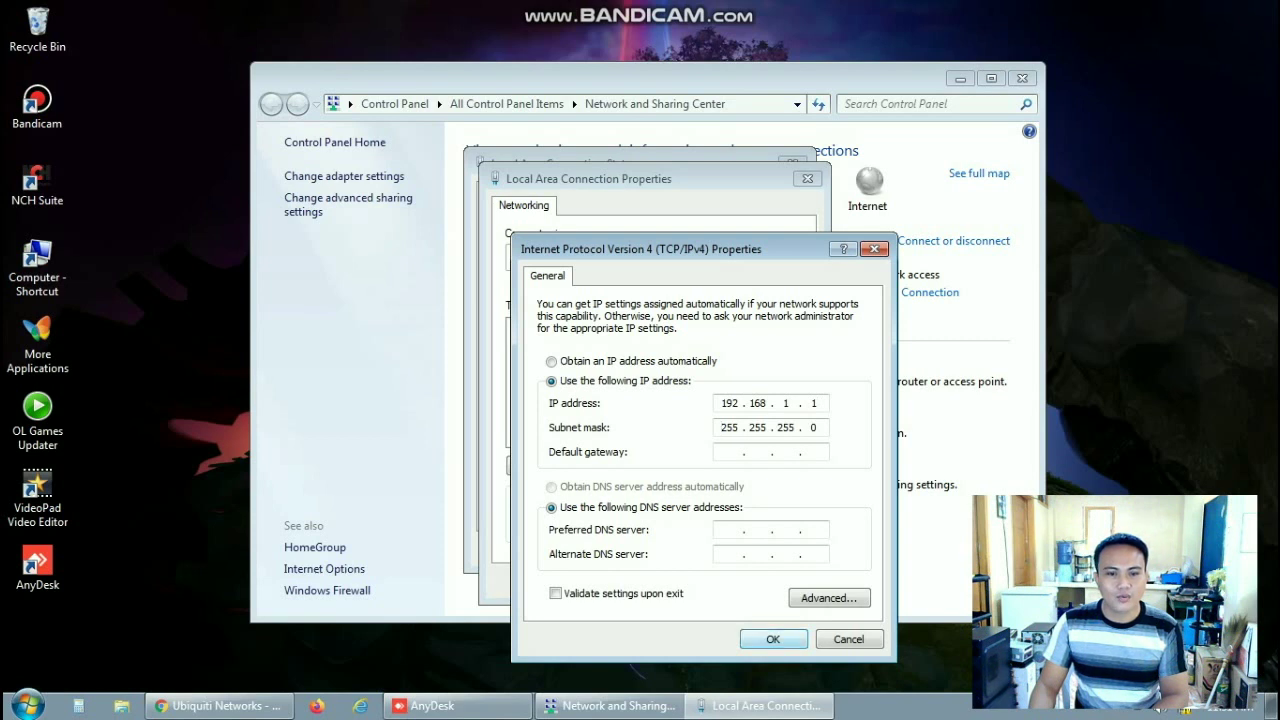
pyautogui.press('Return')
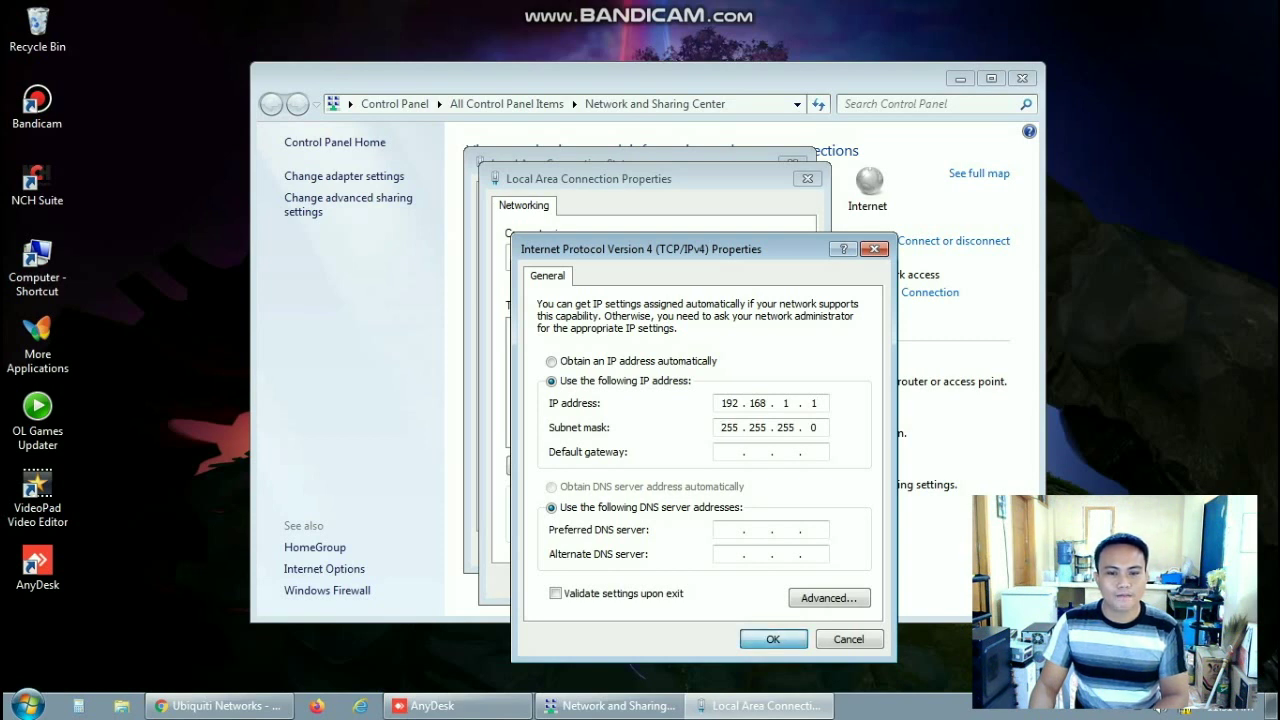
pyautogui.press('Return')
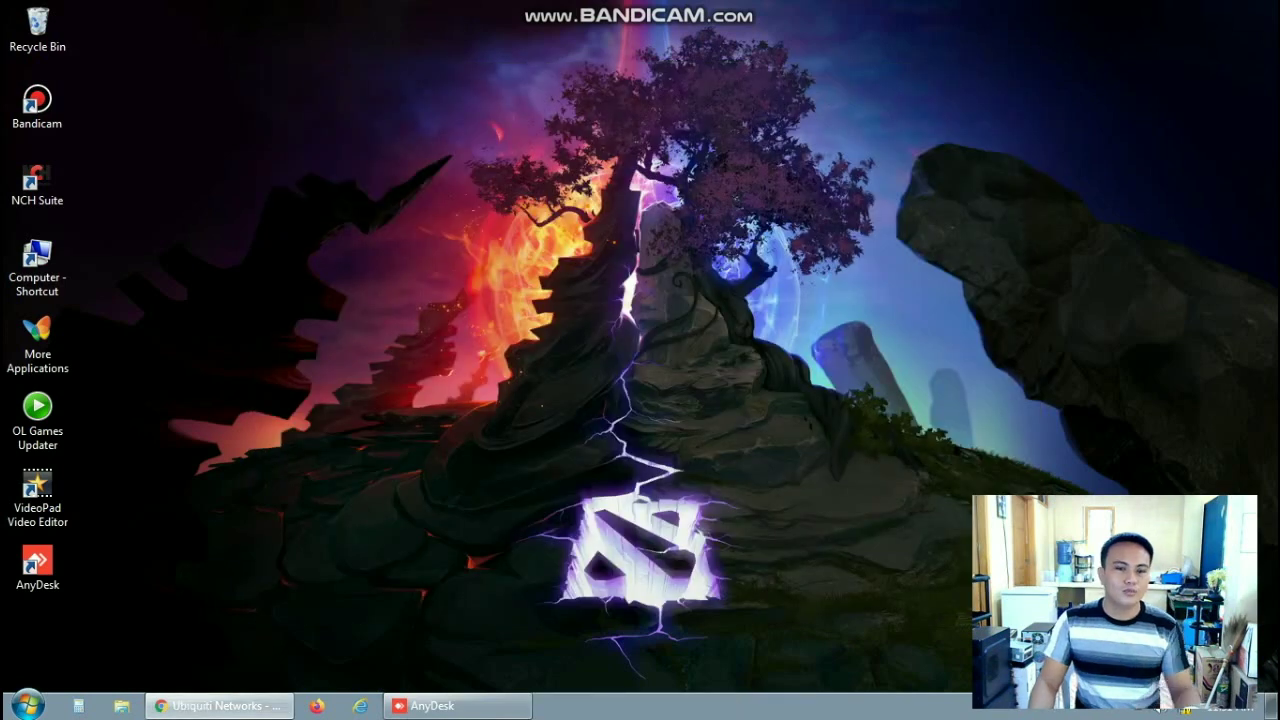
# - Switch to Chrome, open 192.168.1.20 and proceed past the privacy warning to the device's setup page
pyautogui.click(220, 706)
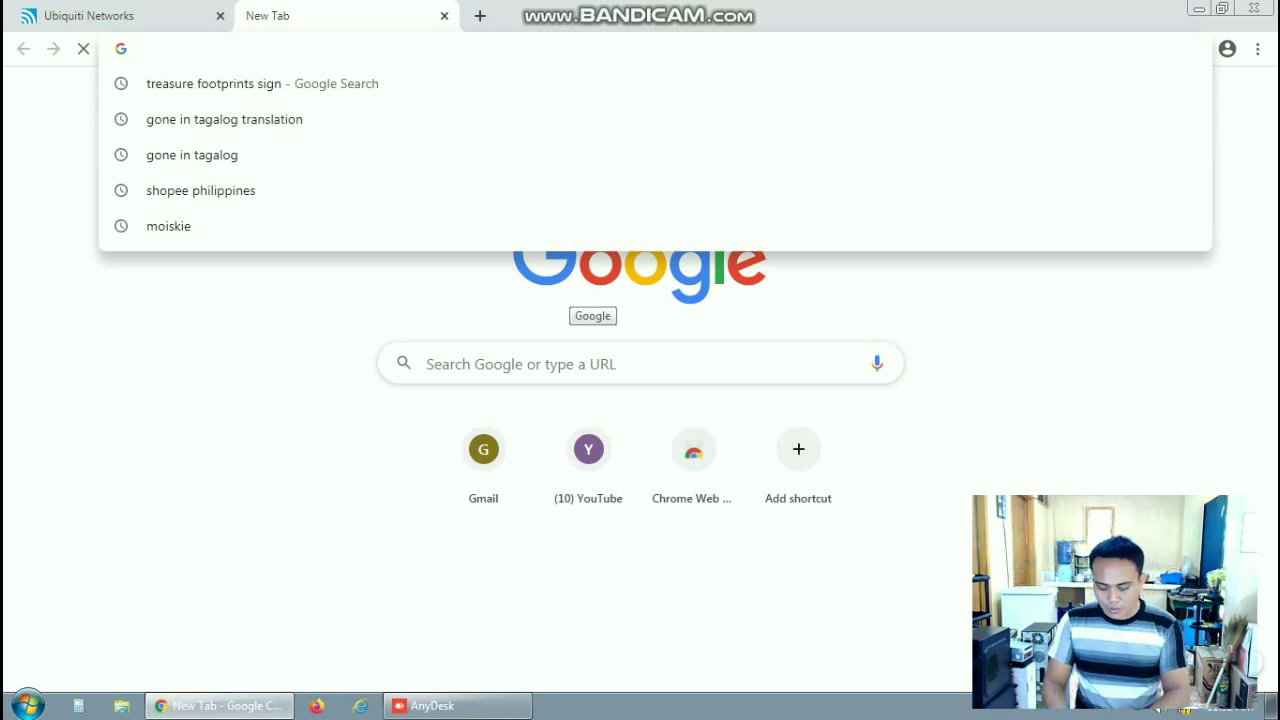
pyautogui.write('192.168.')
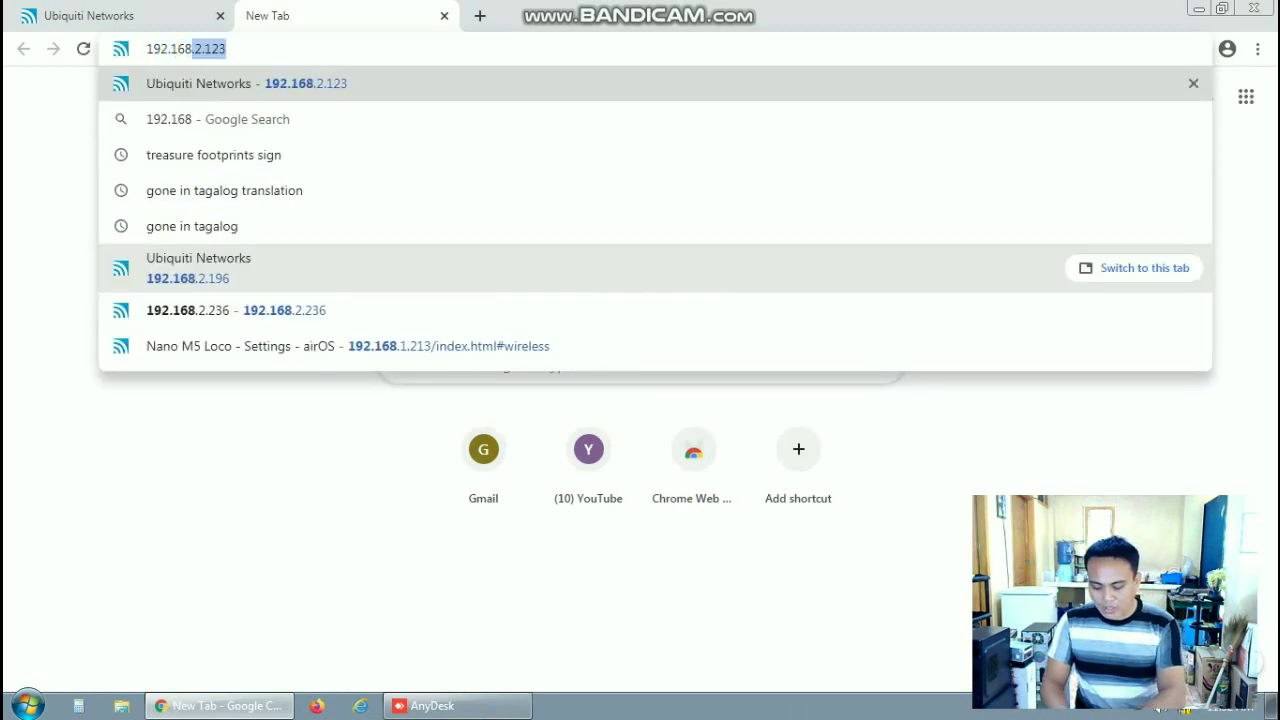
pyautogui.write('1.20')
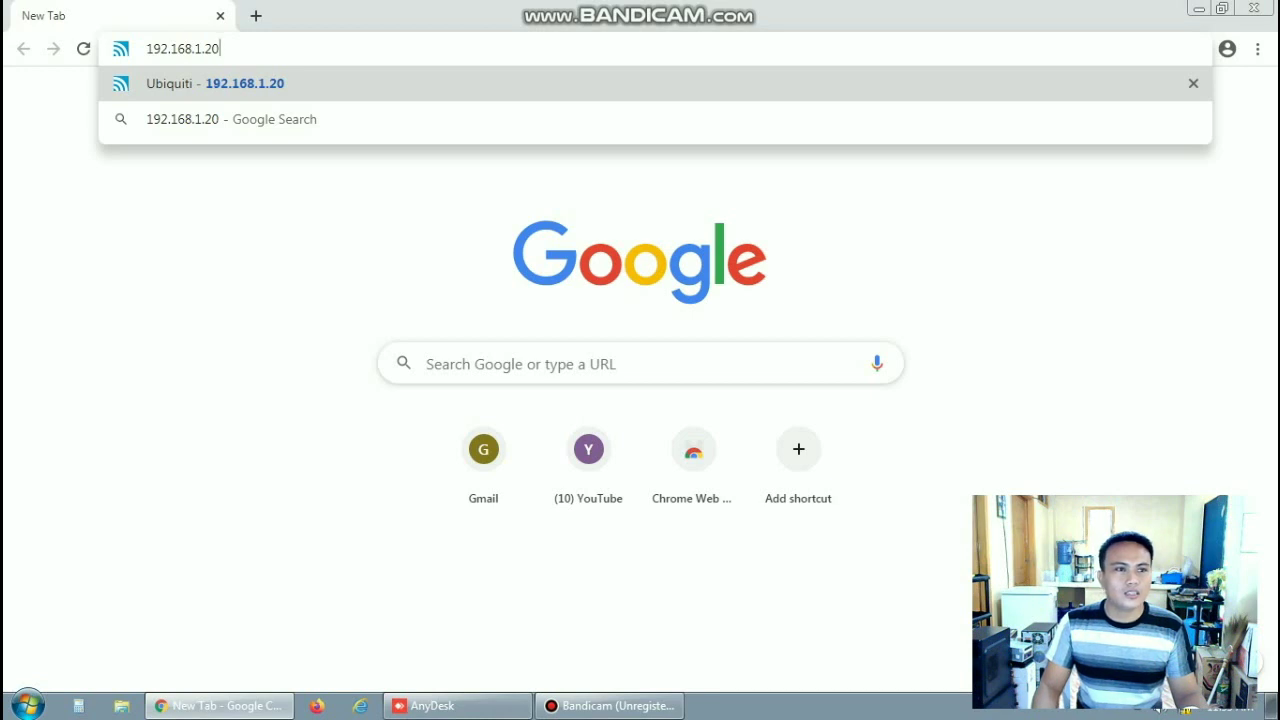
pyautogui.press('Return')
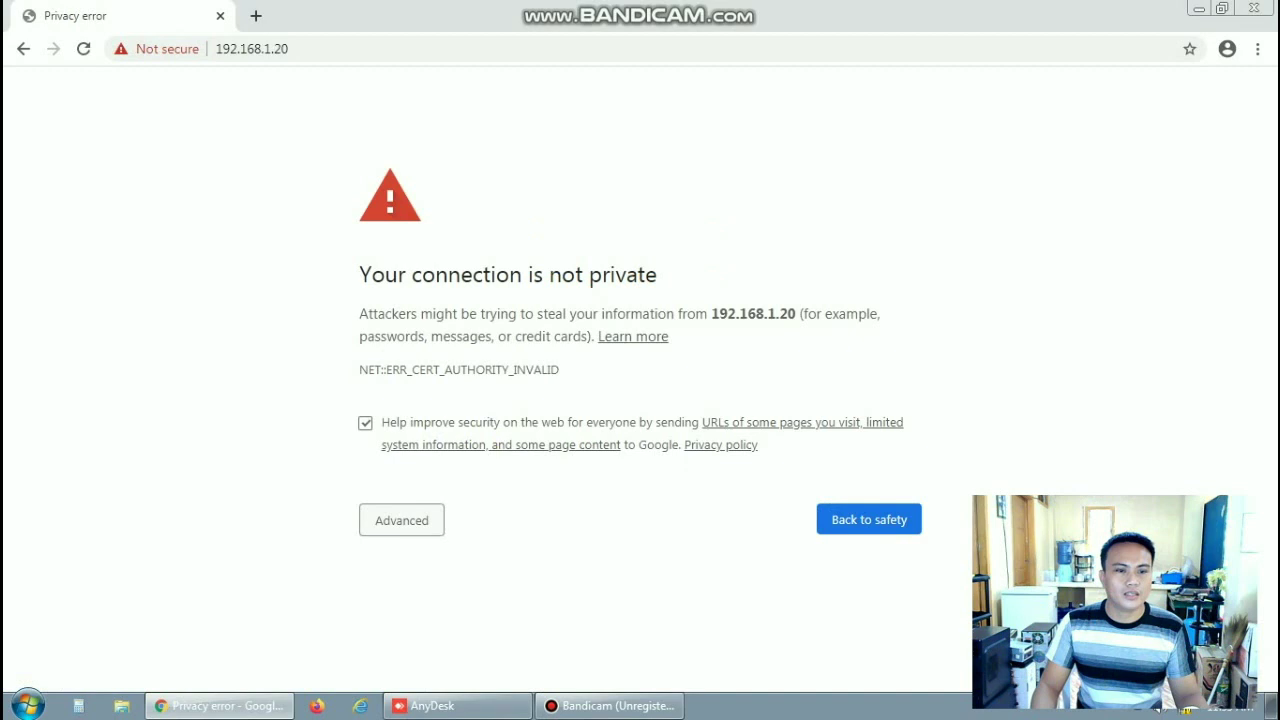
pyautogui.click(401, 520)
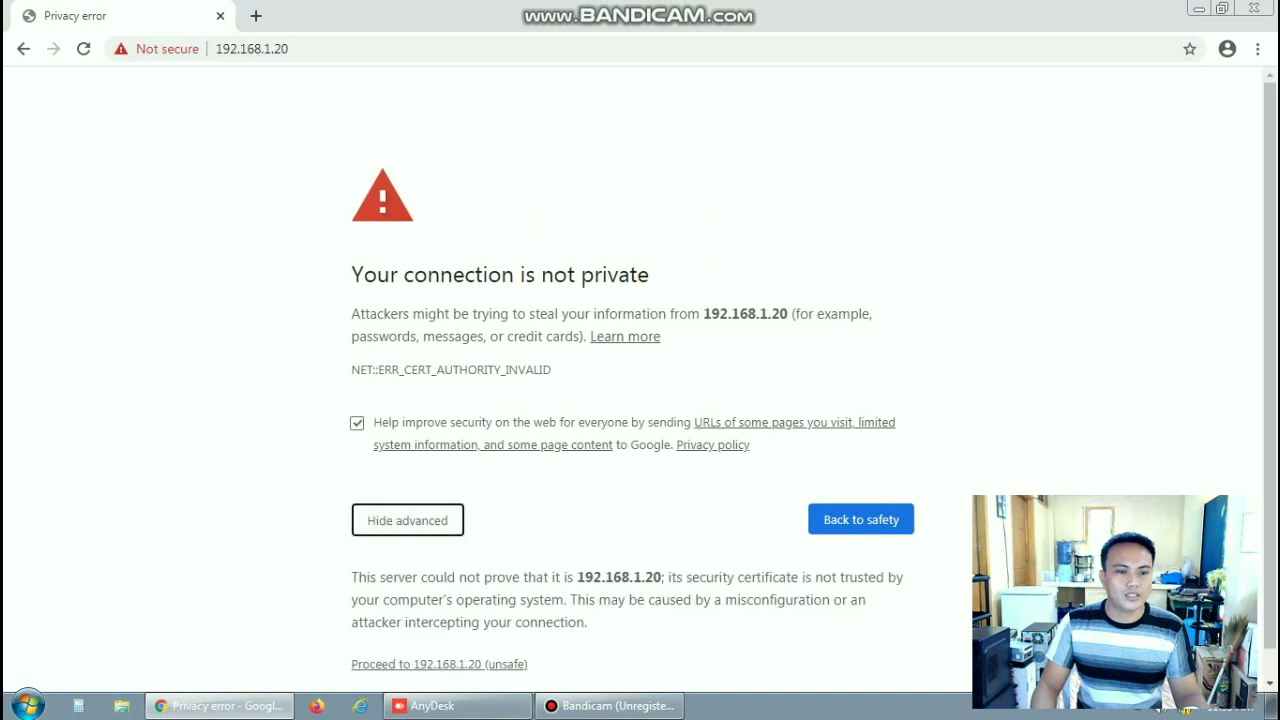
pyautogui.click(440, 664)
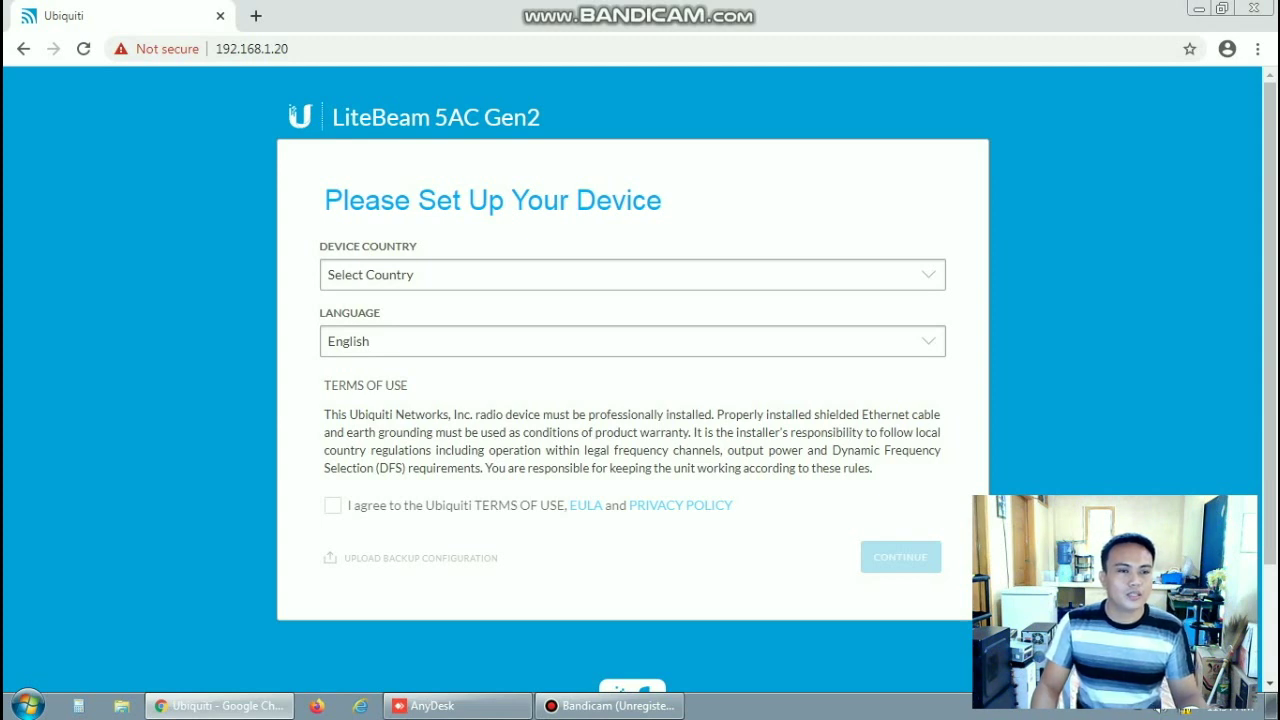
# - Set the device country to Philippines, agree to the terms of use and continue the setup
pyautogui.click(929, 275)
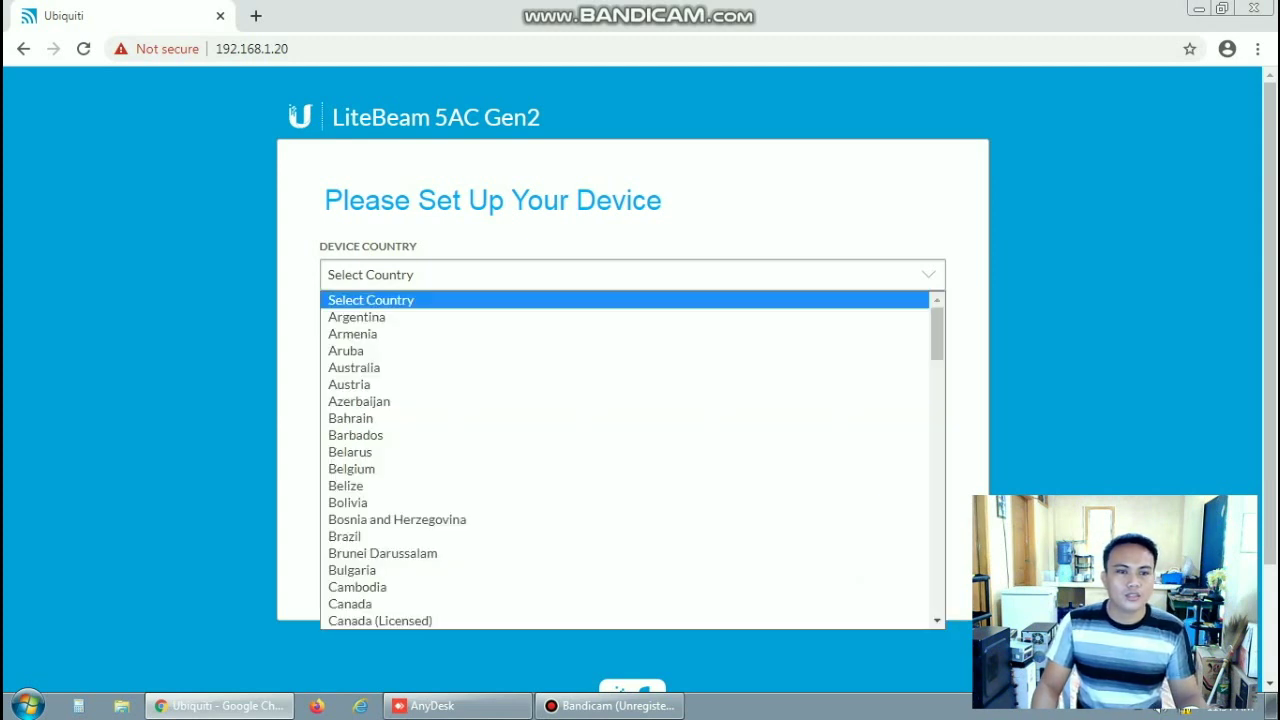
pyautogui.scroll(-15, 630, 460)
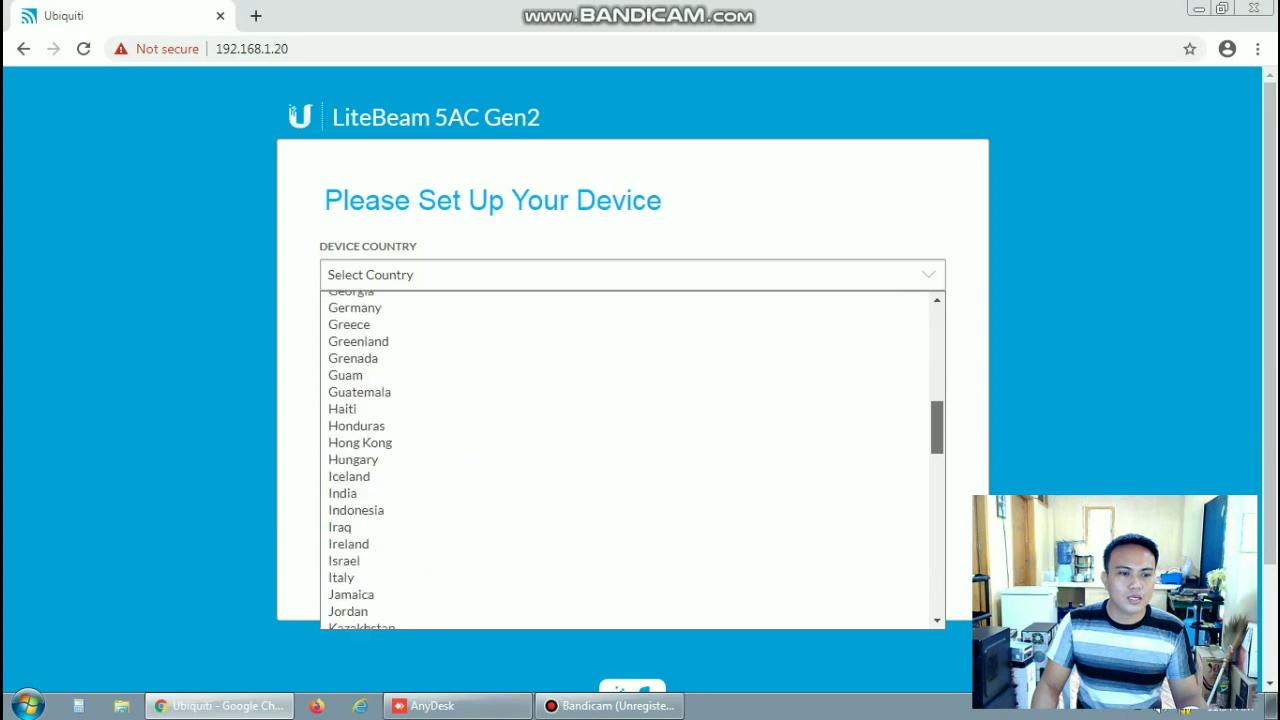
pyautogui.scroll(-4, 500, 411)
pyautogui.click(357, 411)
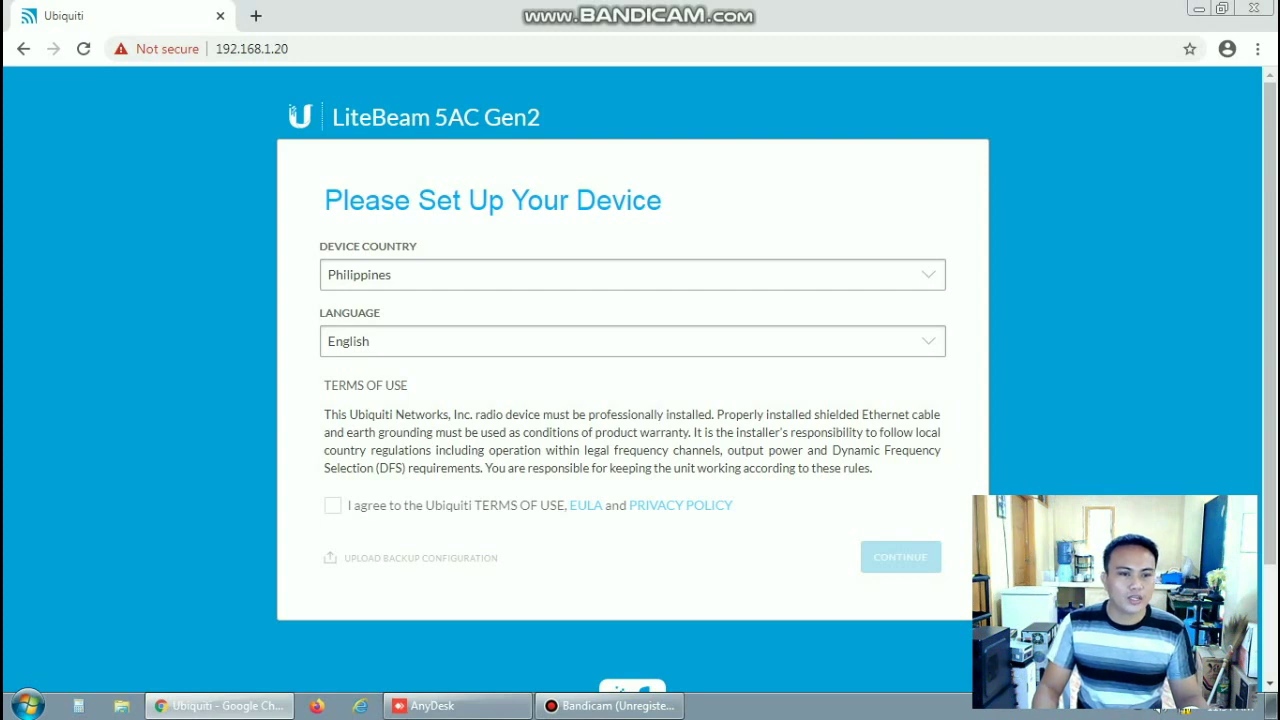
pyautogui.click(332, 505)
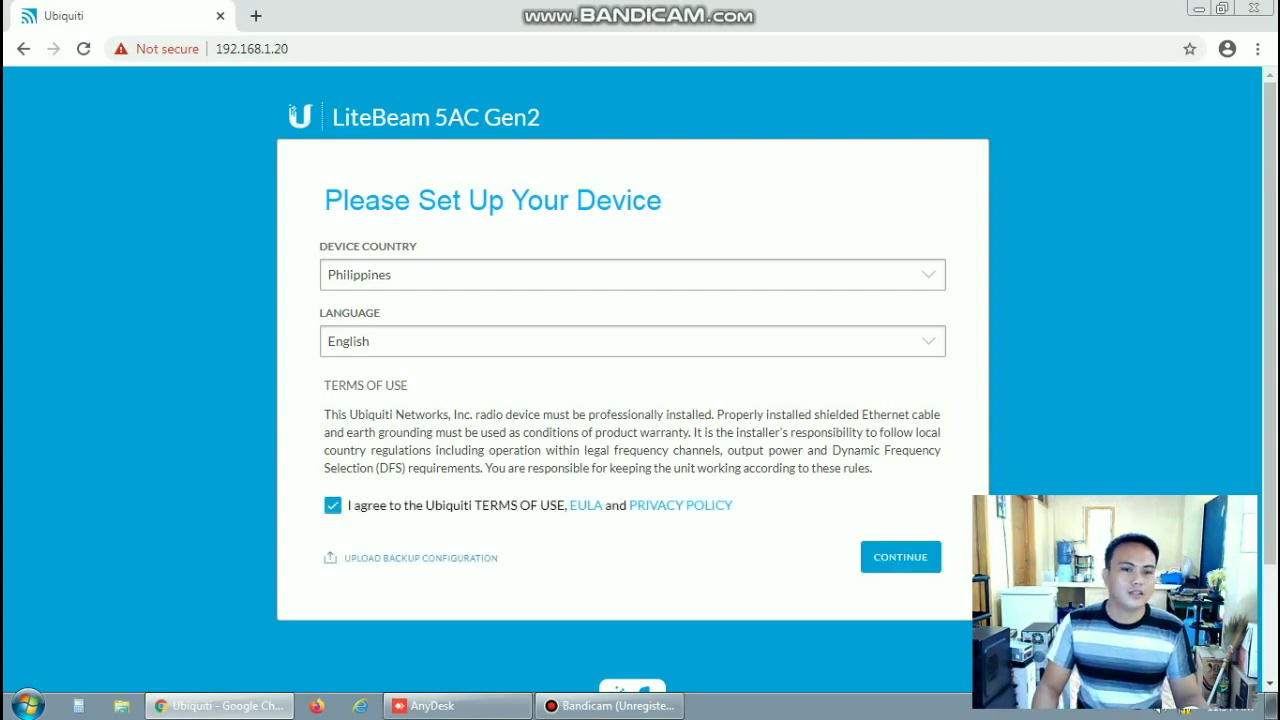
pyautogui.click(900, 557)
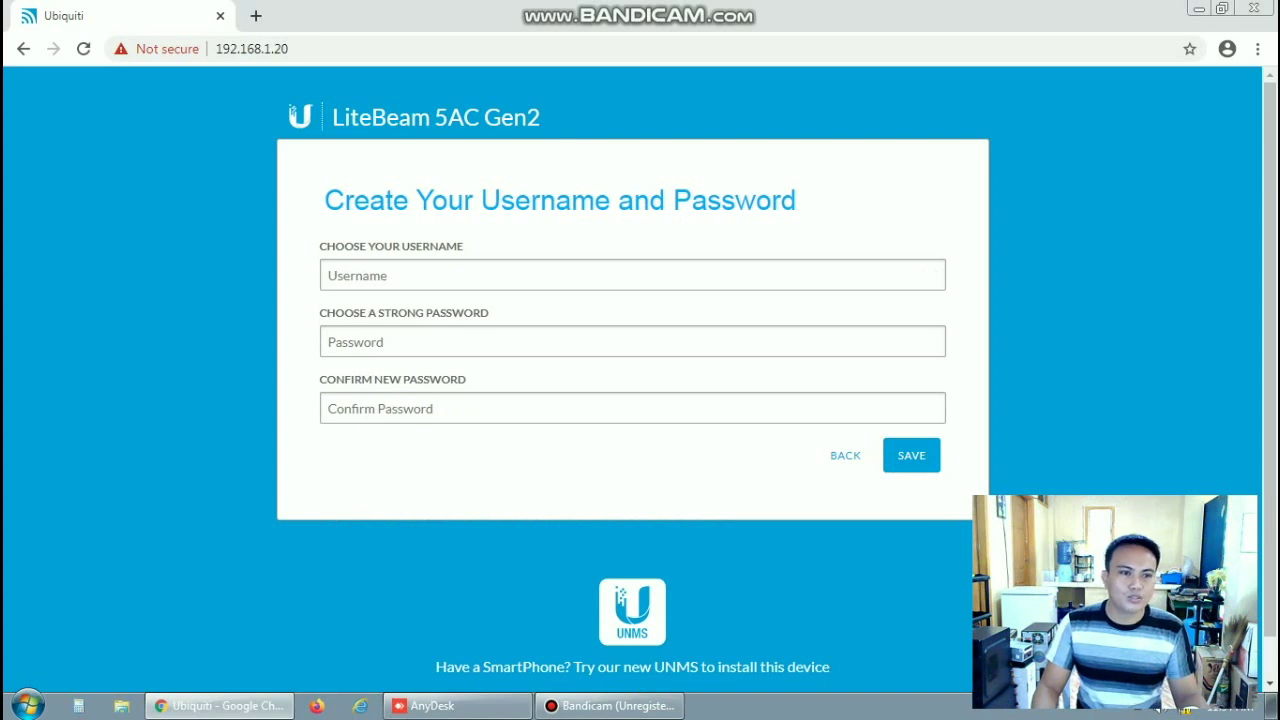
# - Enter the device's username, enter and confirm the new account password, and save the credentials
pyautogui.click(329, 275)
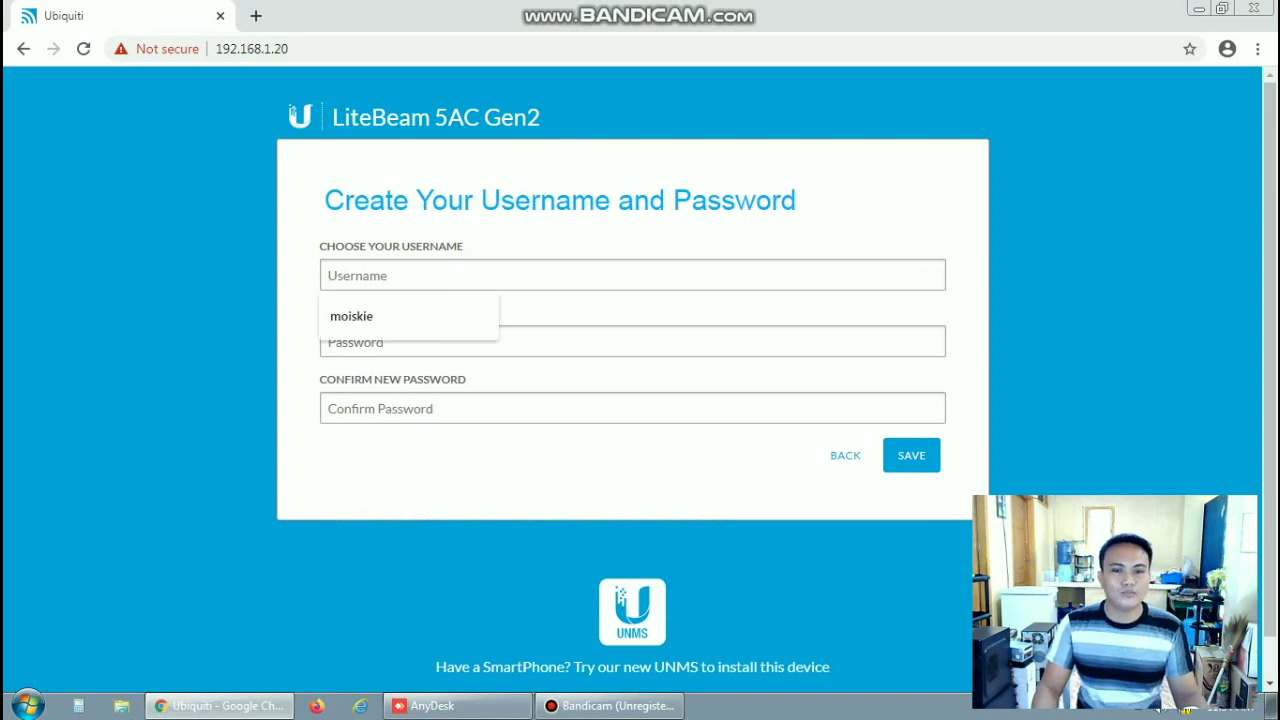
pyautogui.press('Down')
pyautogui.press('Return')
pyautogui.click(329, 342)
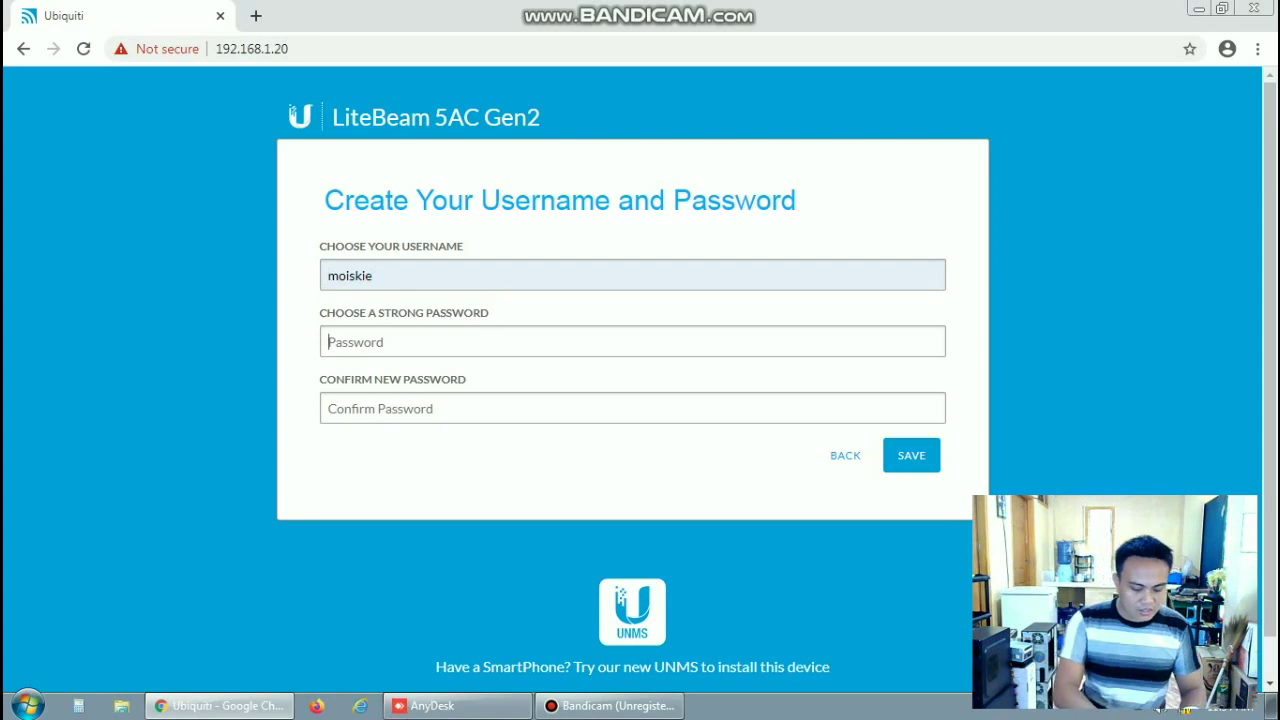
pyautogui.write('********')
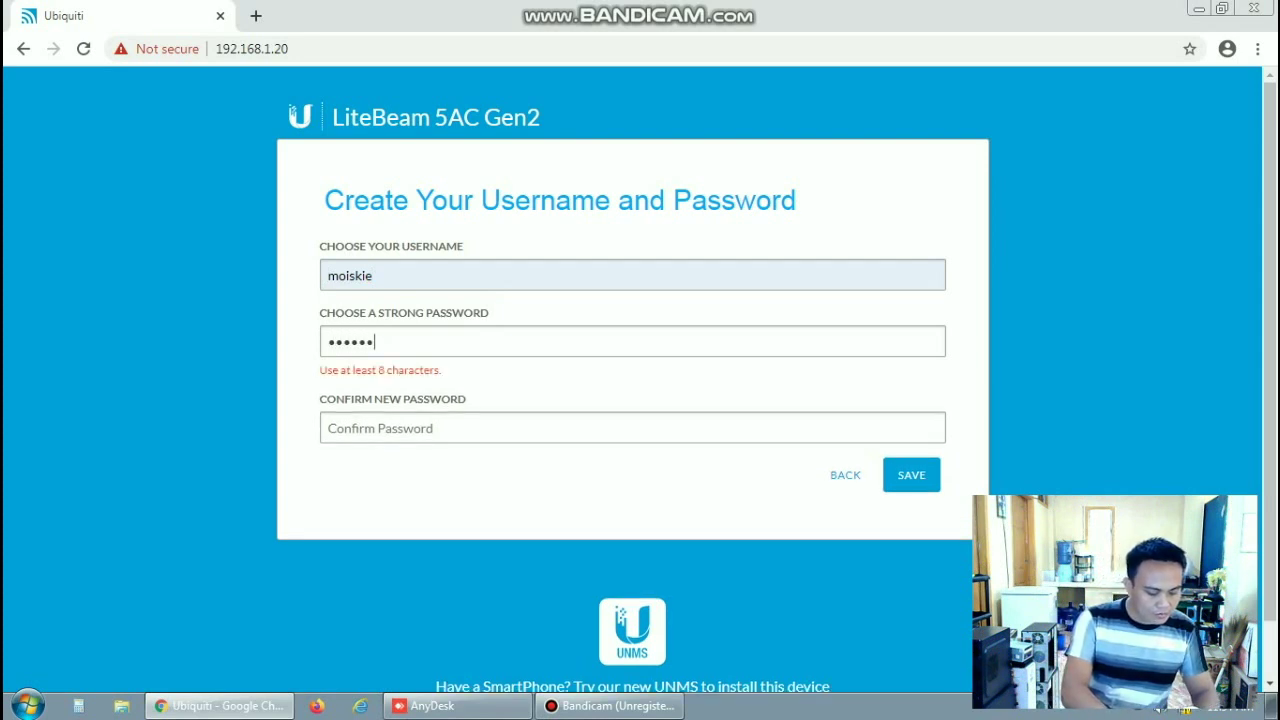
pyautogui.write('****')
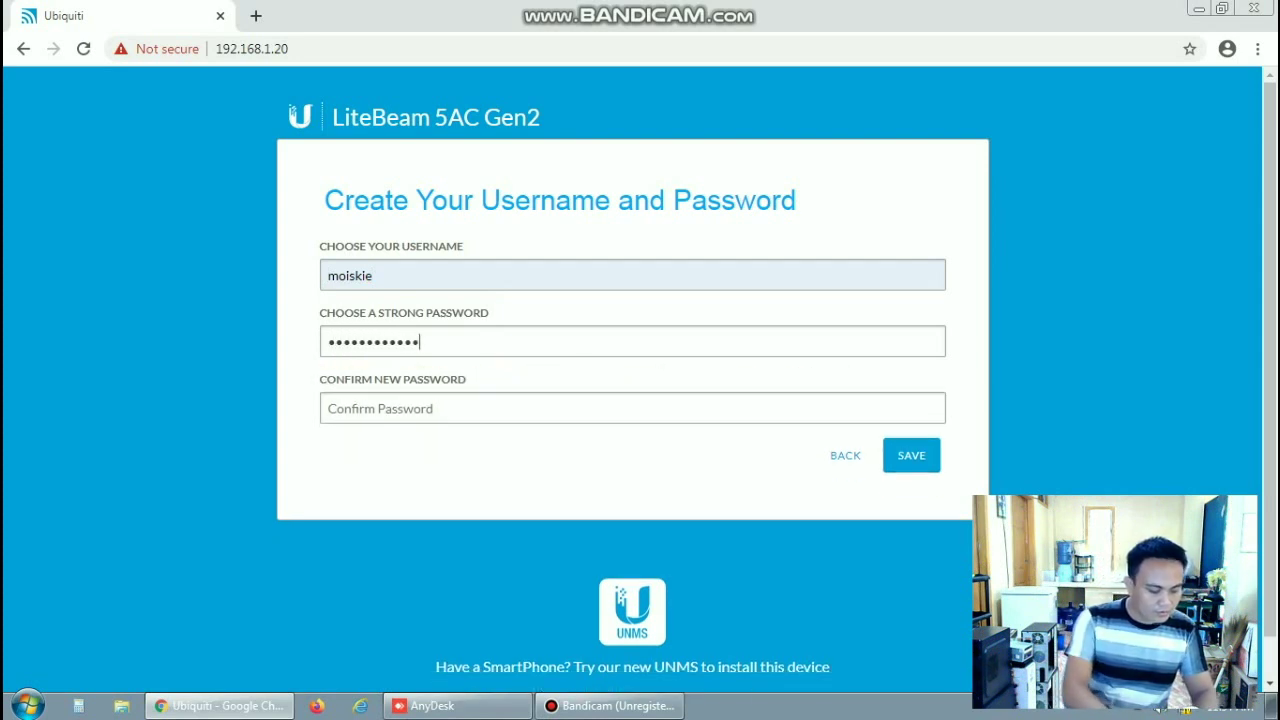
pyautogui.press('Tab')
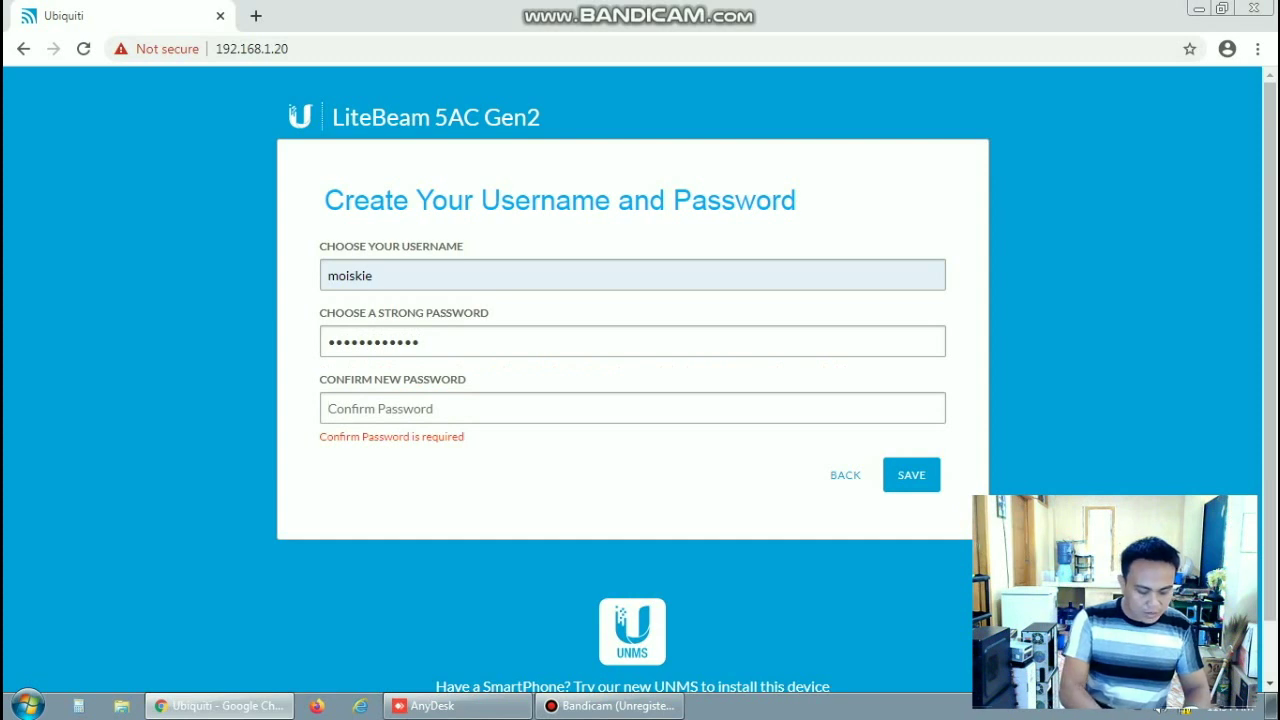
pyautogui.write('************')
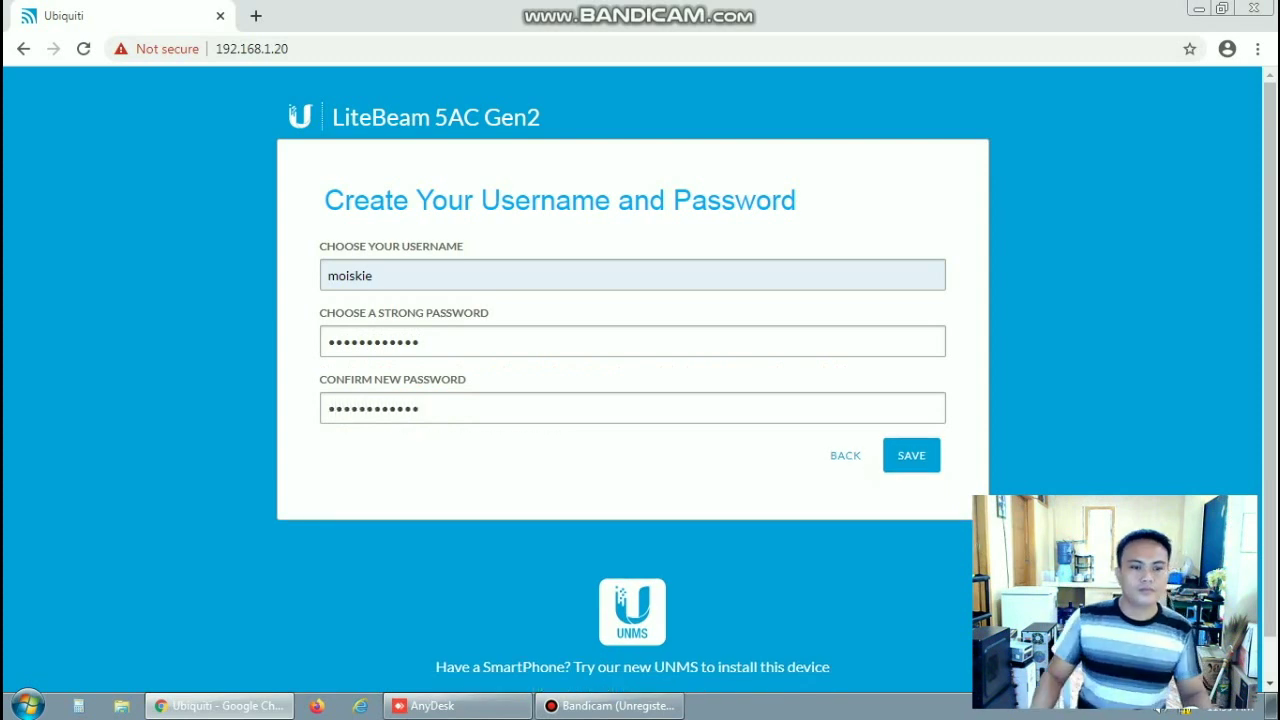
pyautogui.click(910, 455)
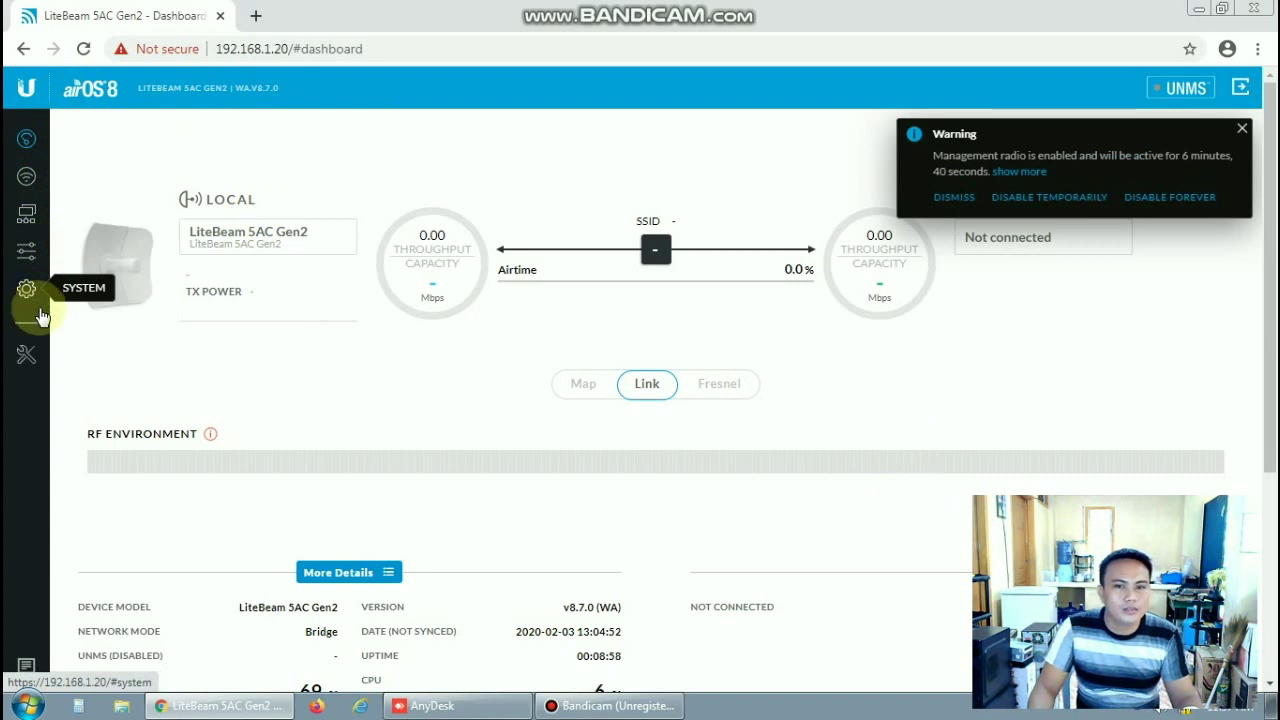
# - Enable Access Point mode in the basic wireless settings, dismissing the notifications
pyautogui.click(1241, 128)
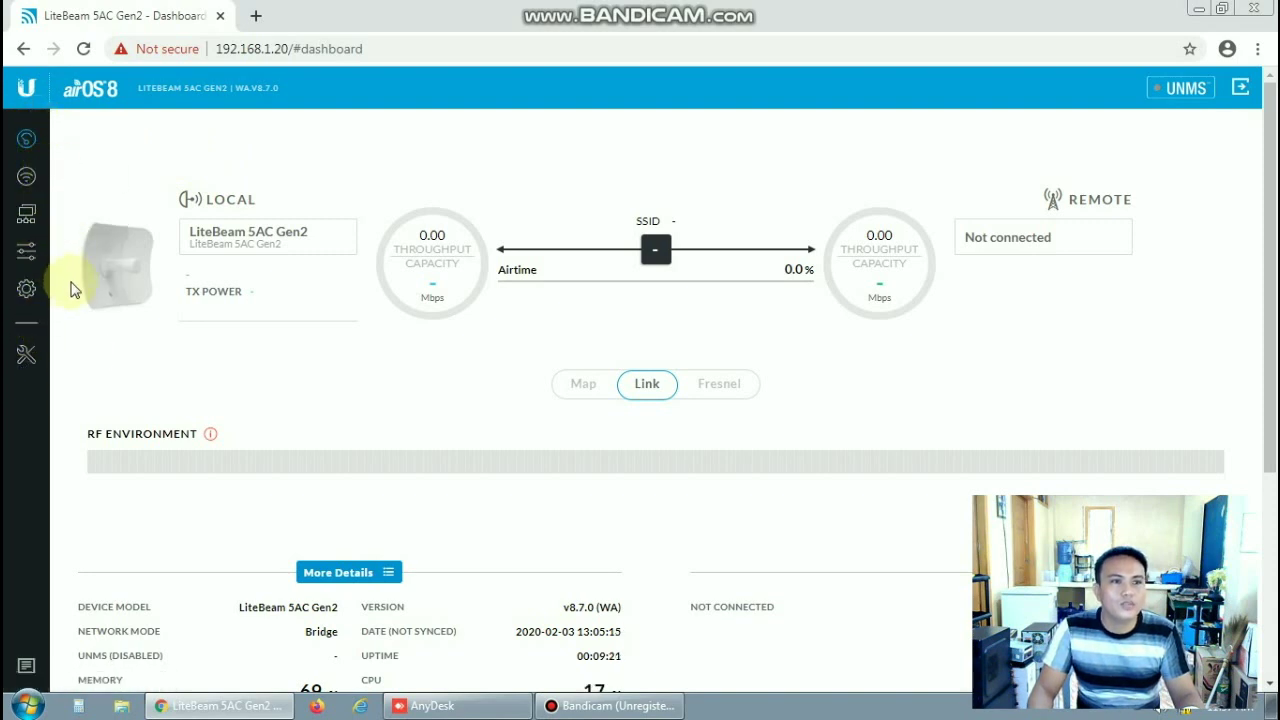
pyautogui.click(27, 180)
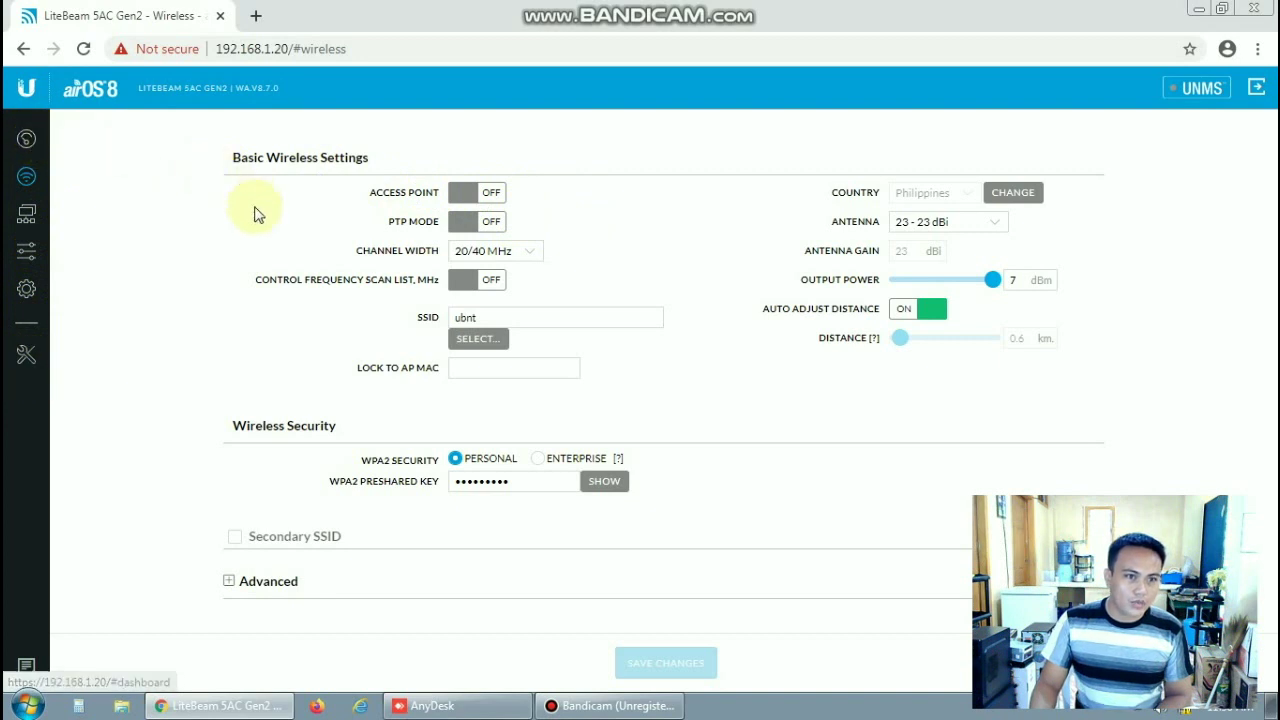
pyautogui.click(493, 195)
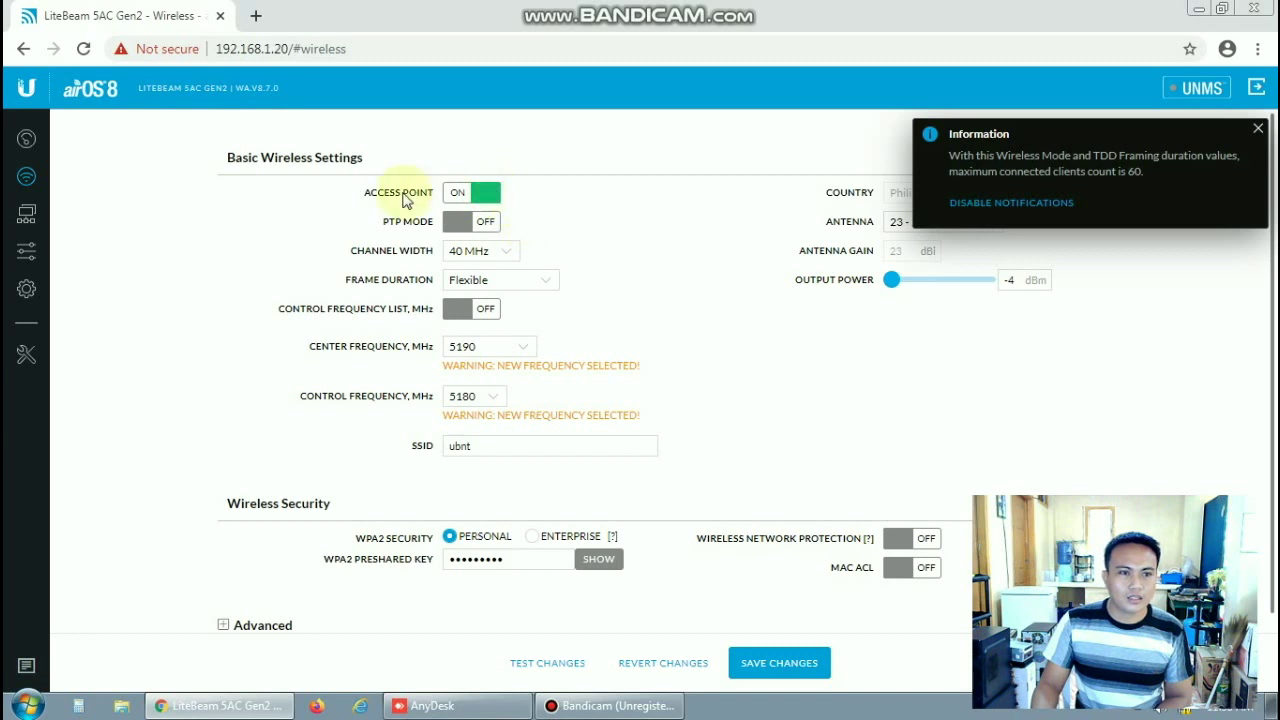
pyautogui.click(1258, 128)
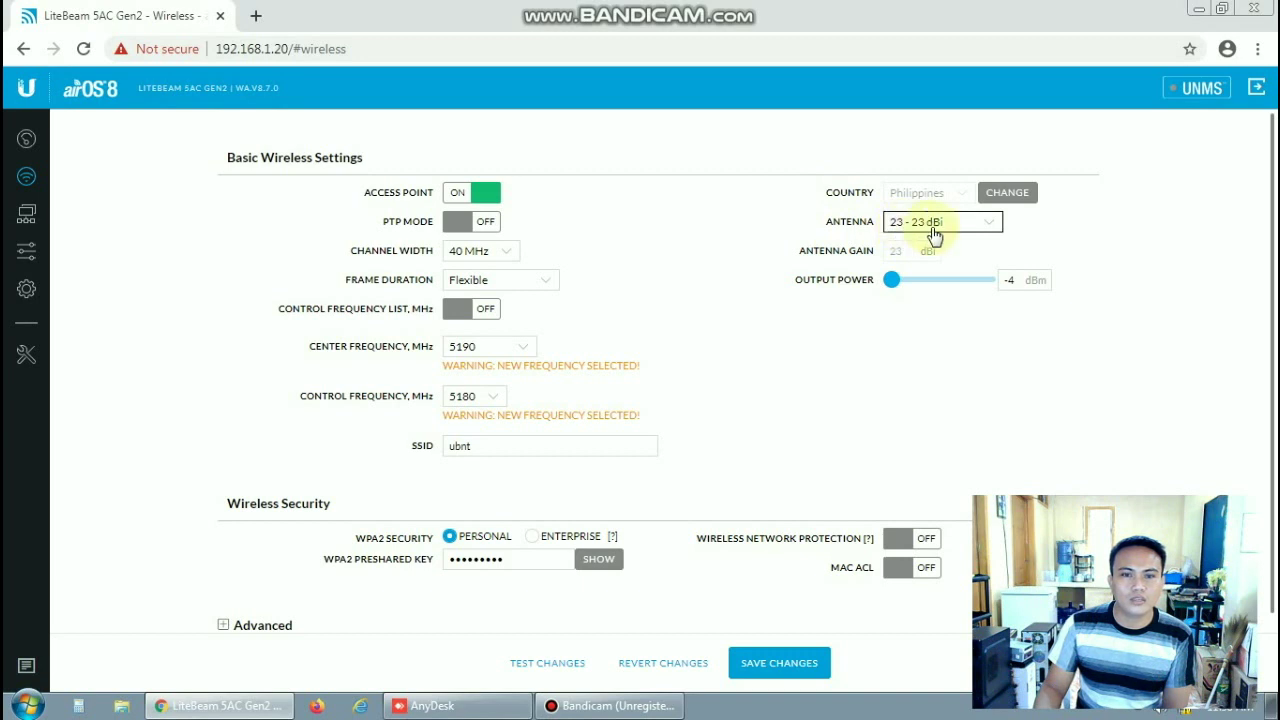
pyautogui.click(898, 287)
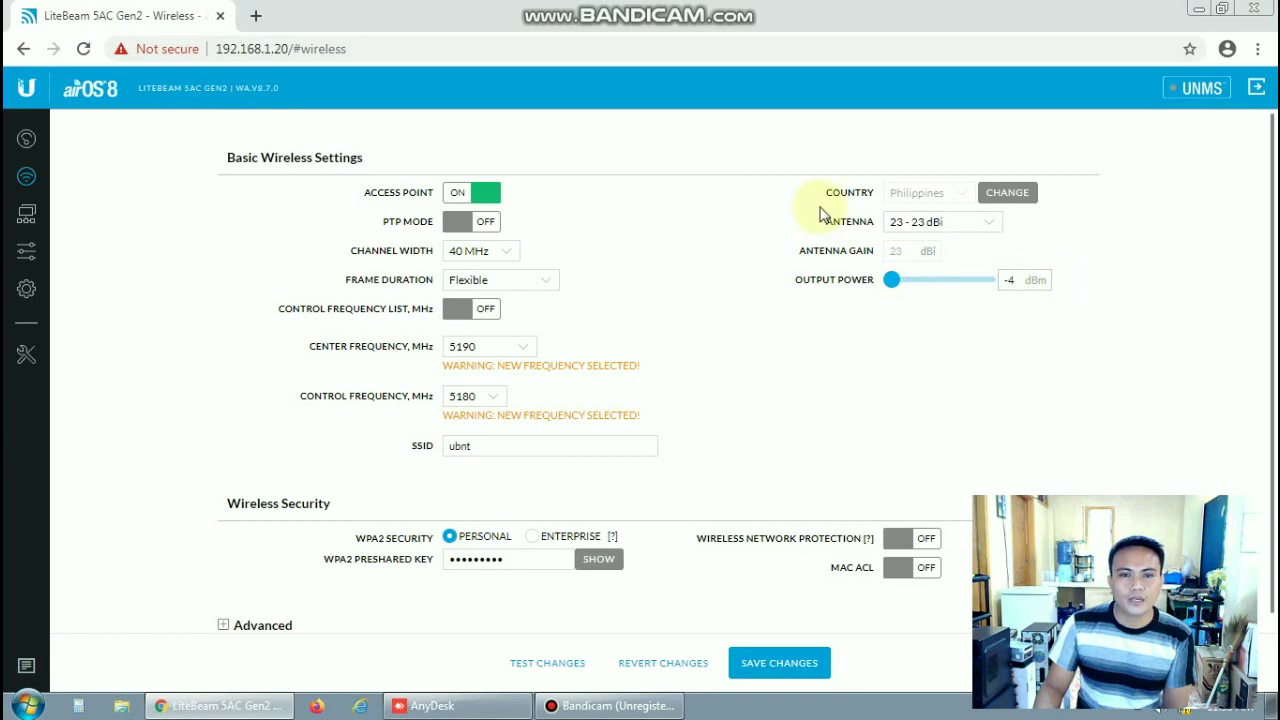
pyautogui.click(990, 229)
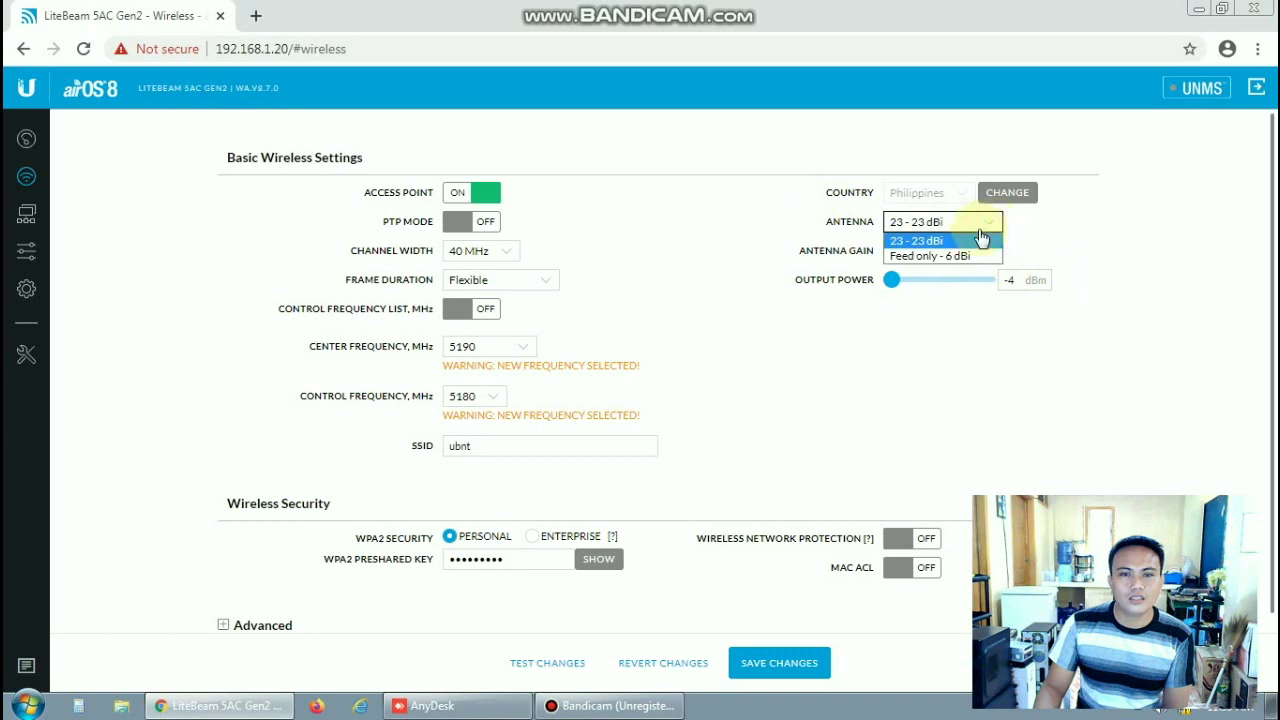
pyautogui.click(930, 257)
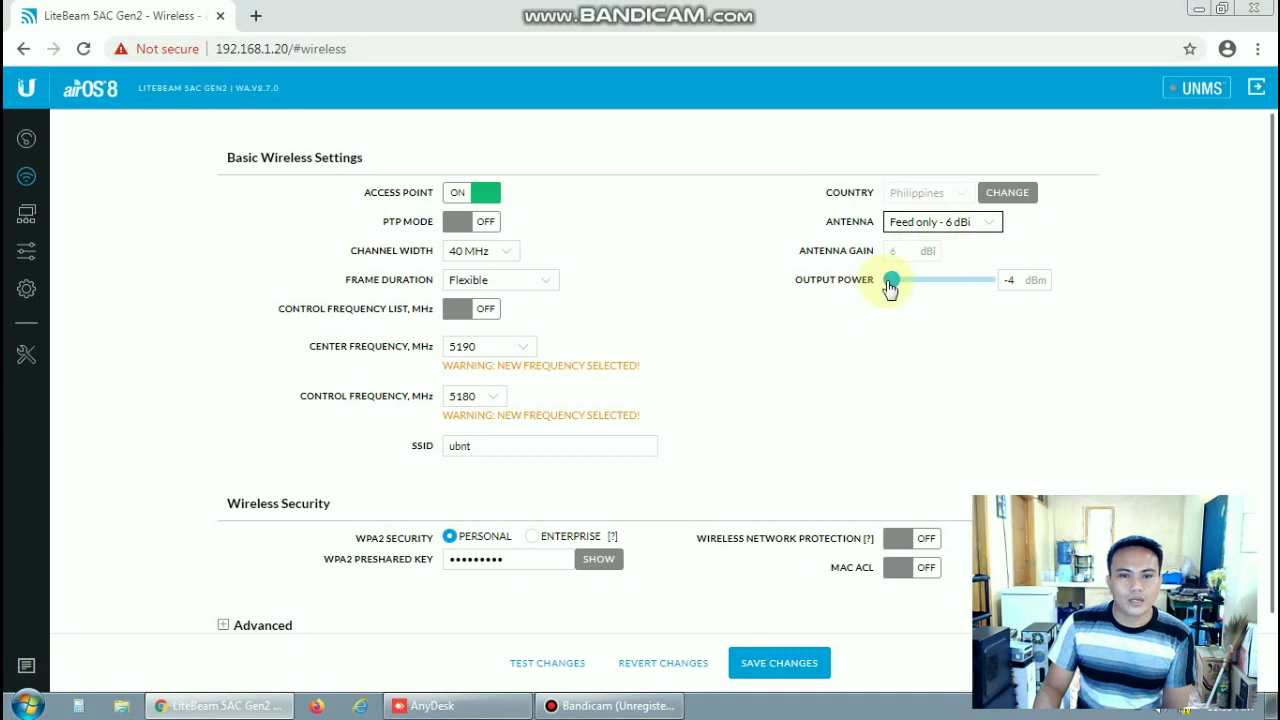
pyautogui.moveTo(890, 288); pyautogui.dragTo(1068, 311)
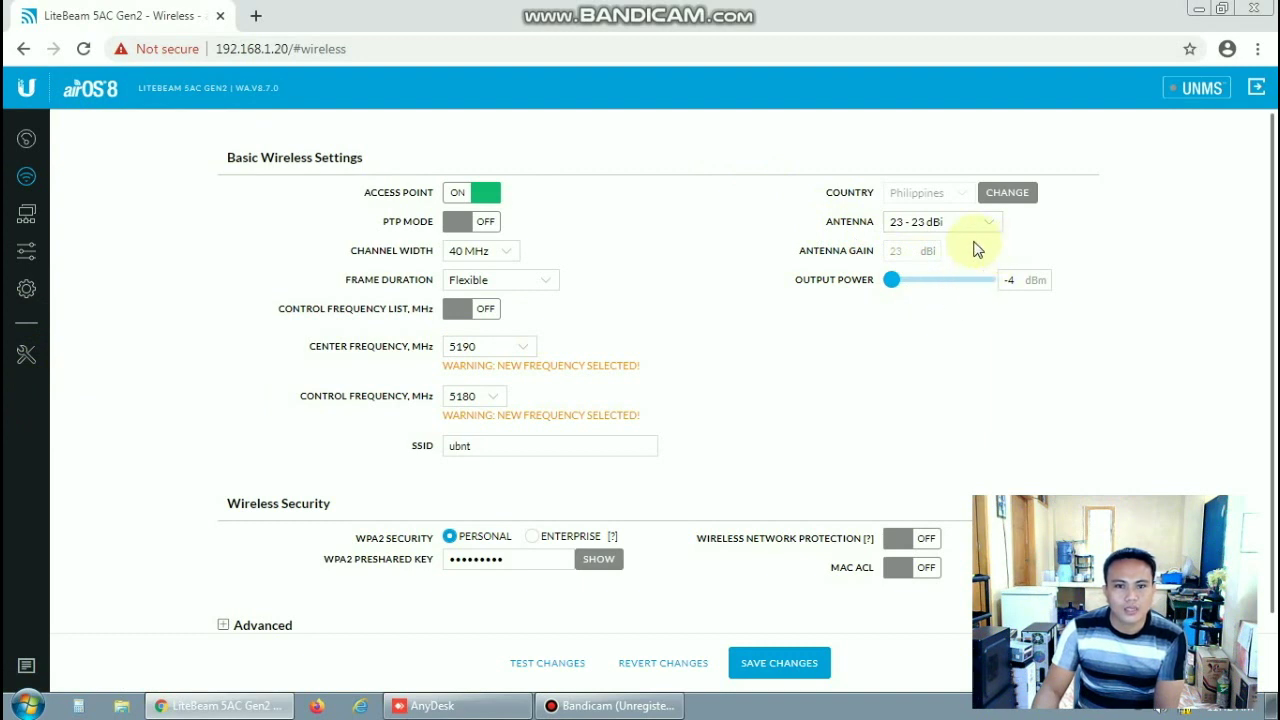
# - Set the antenna to Feed only - 6 dBi and raise the output power to 11 dBm
pyautogui.click(998, 224)
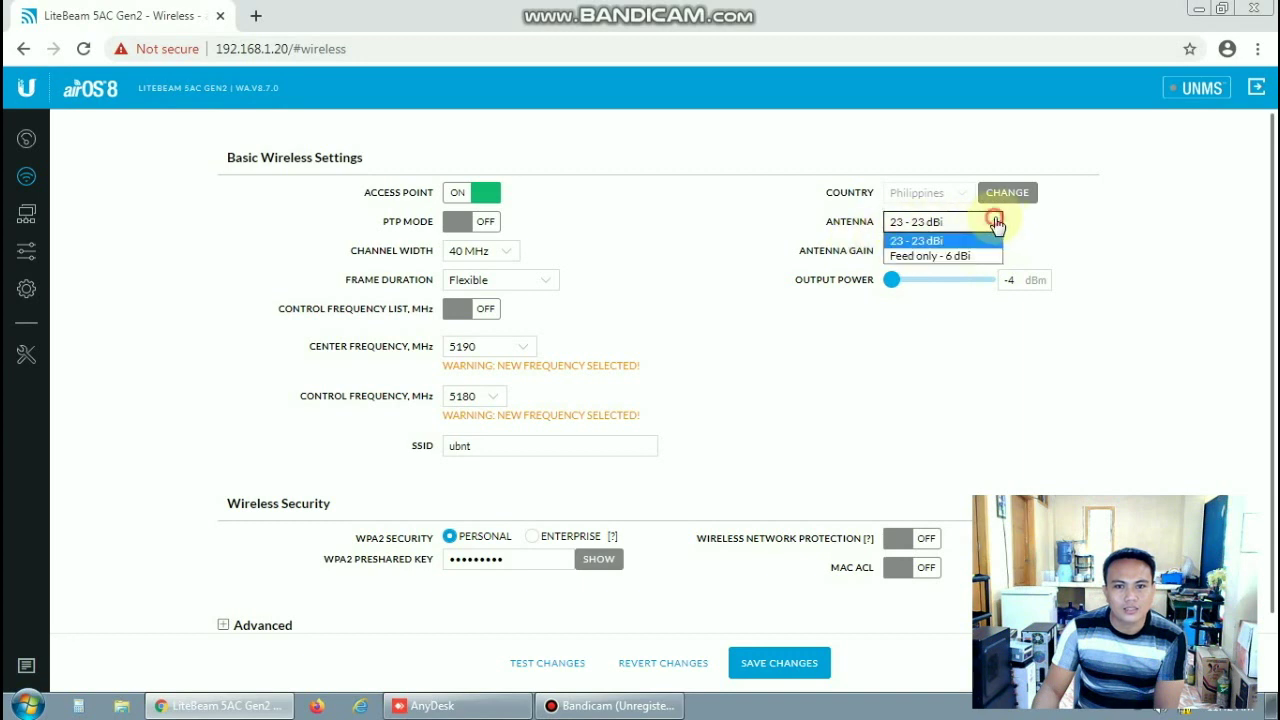
pyautogui.click(910, 257)
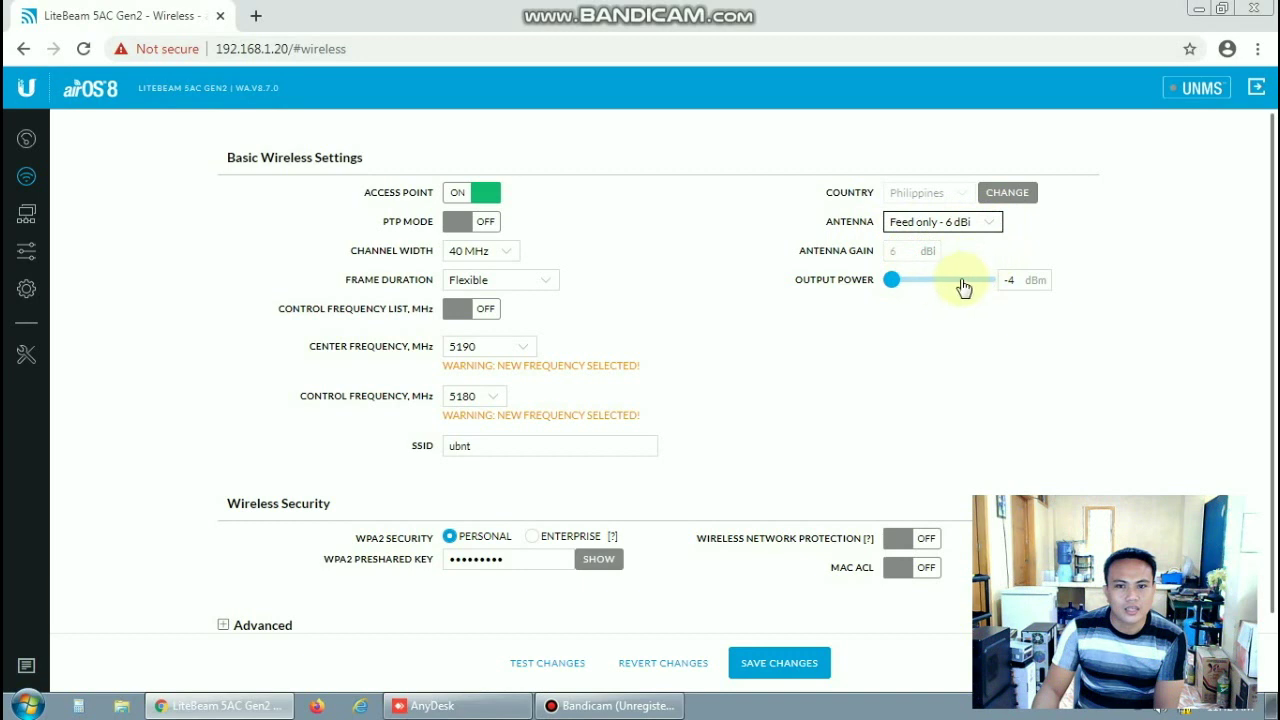
pyautogui.moveTo(891, 283); pyautogui.dragTo(1009, 289)
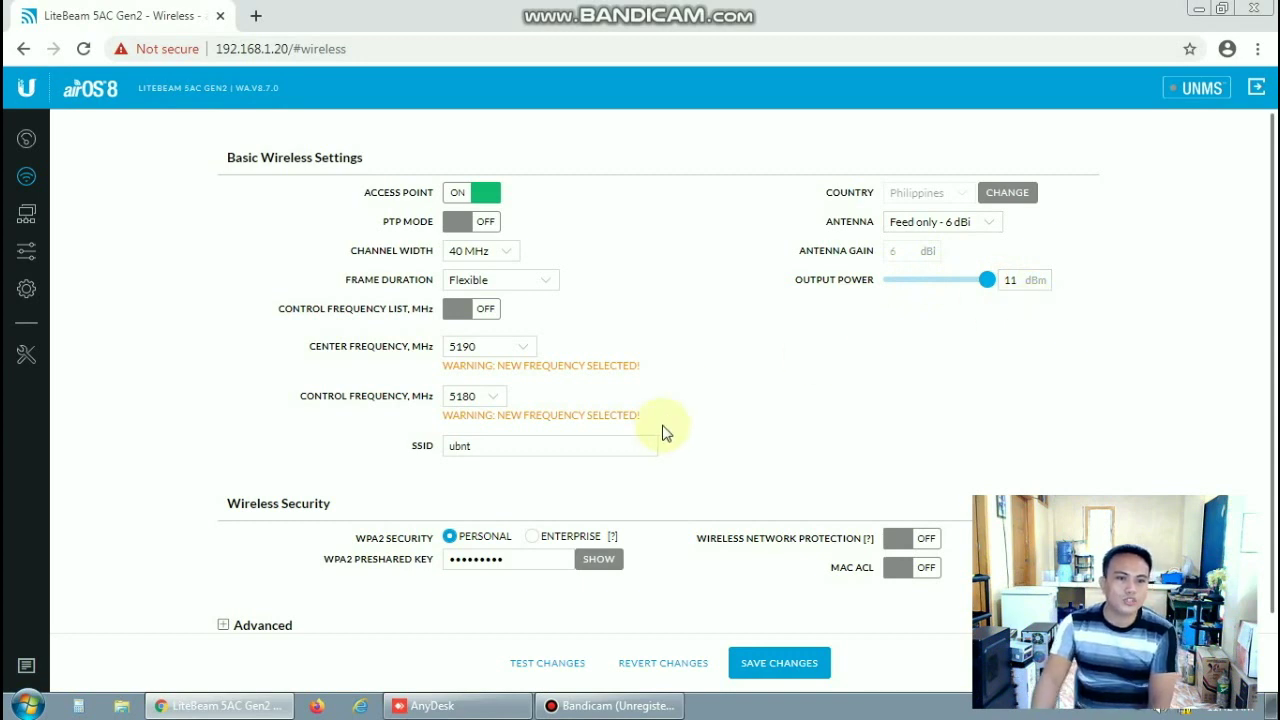
# - Replace the access point's SSID with "moiskie" in the basic wireless settings
pyautogui.click(480, 446)
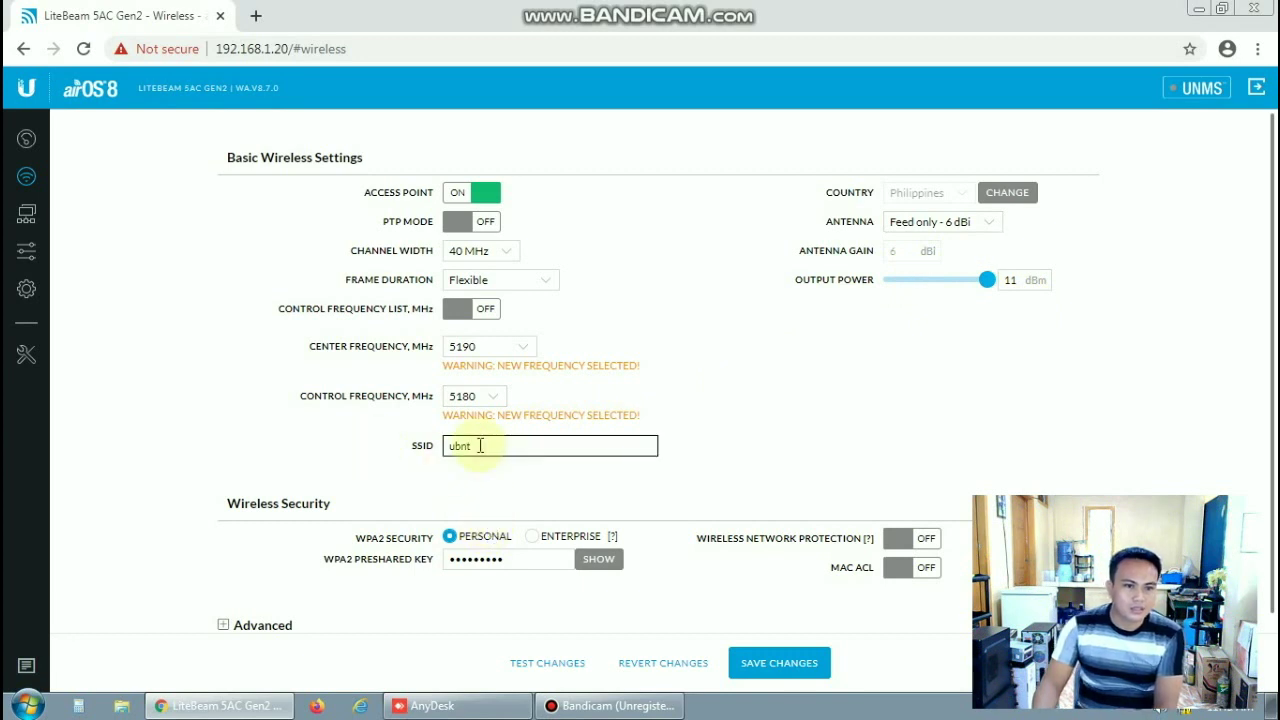
pyautogui.doubleClick(480, 446)
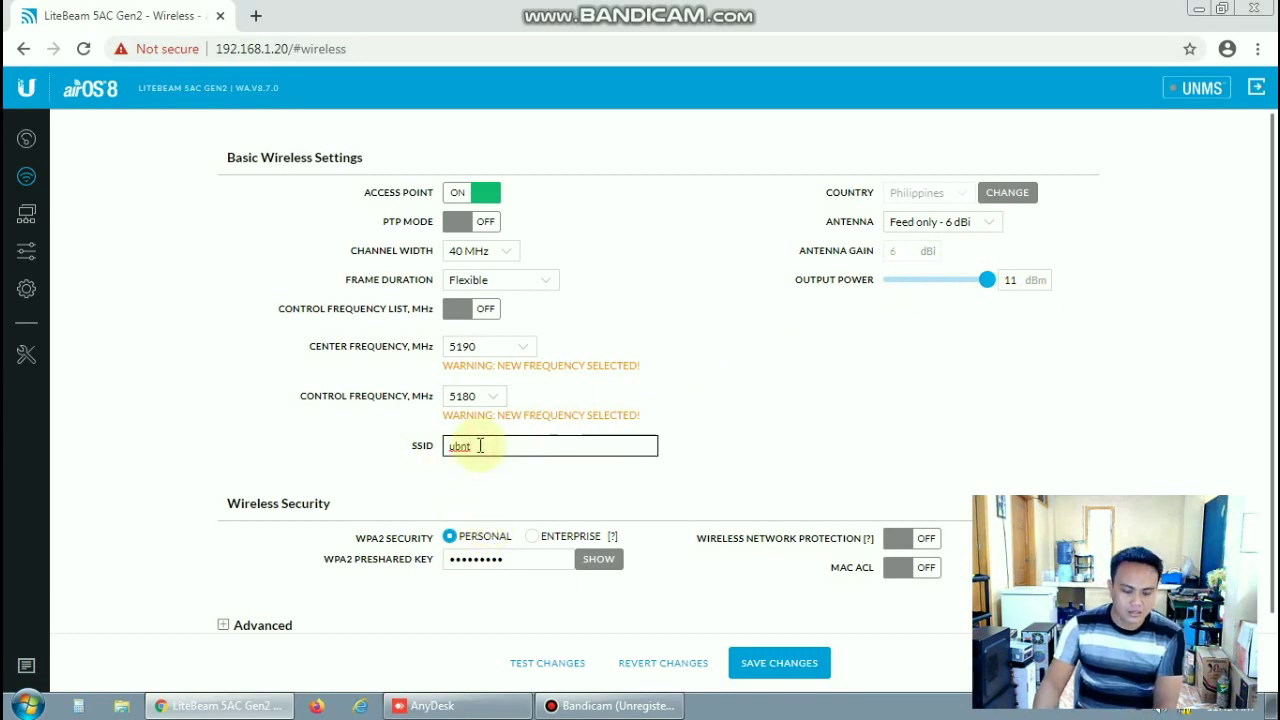
pyautogui.press('BackSpace')
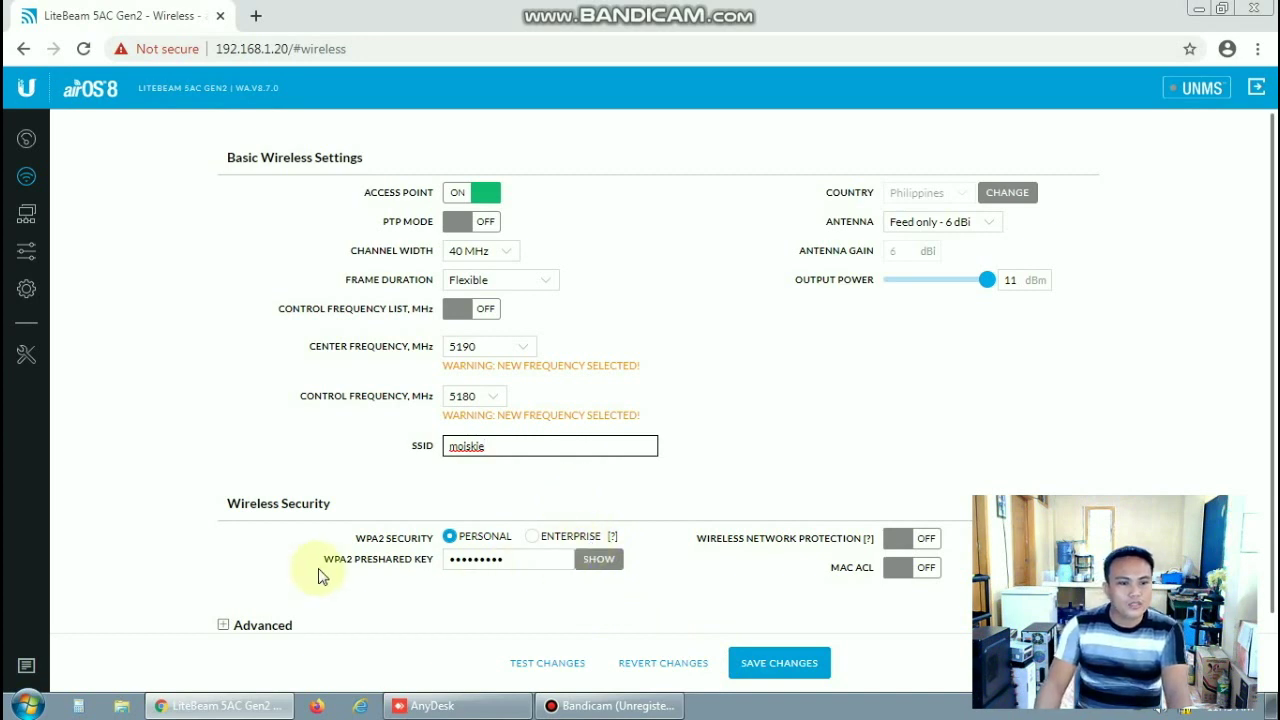
# - Reveal the WPA2 preshared key in the wireless security settings and replace it with the new key
pyautogui.scroll(-1, 320, 576)
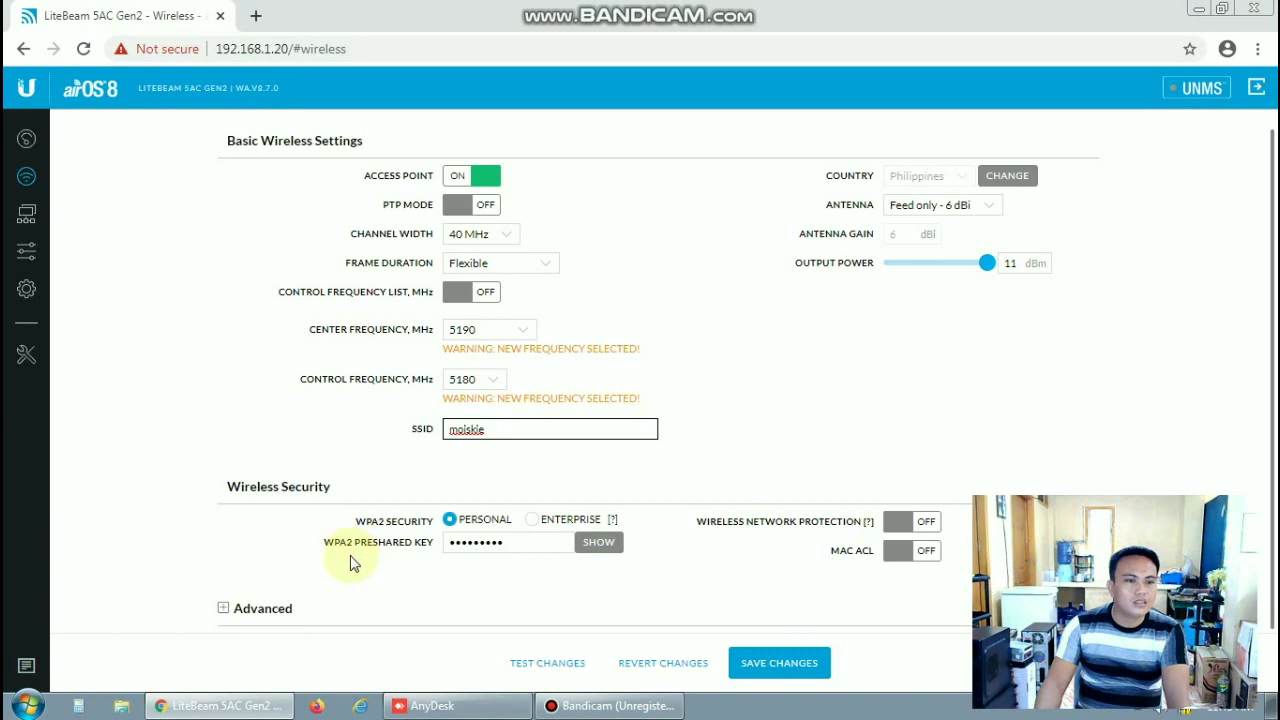
pyautogui.click(600, 543)
pyautogui.click(466, 541)
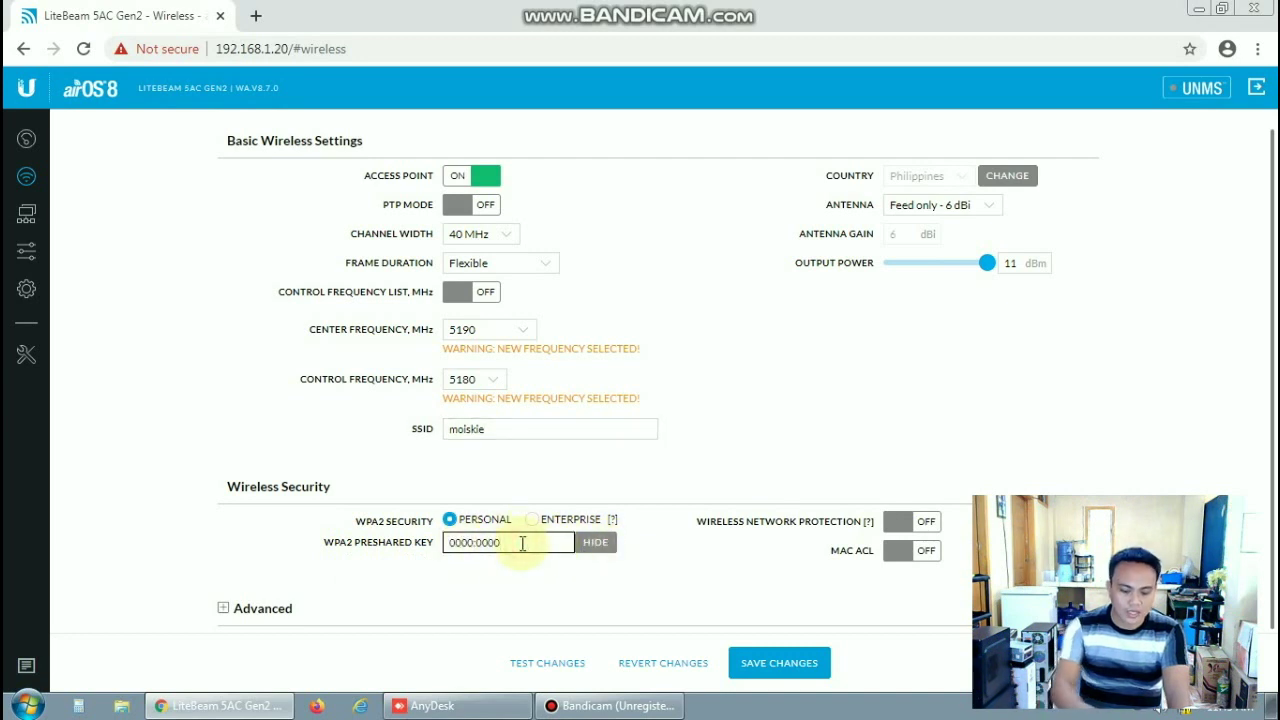
pyautogui.hotkey('ctrl', 'a')
pyautogui.press('BackSpace')
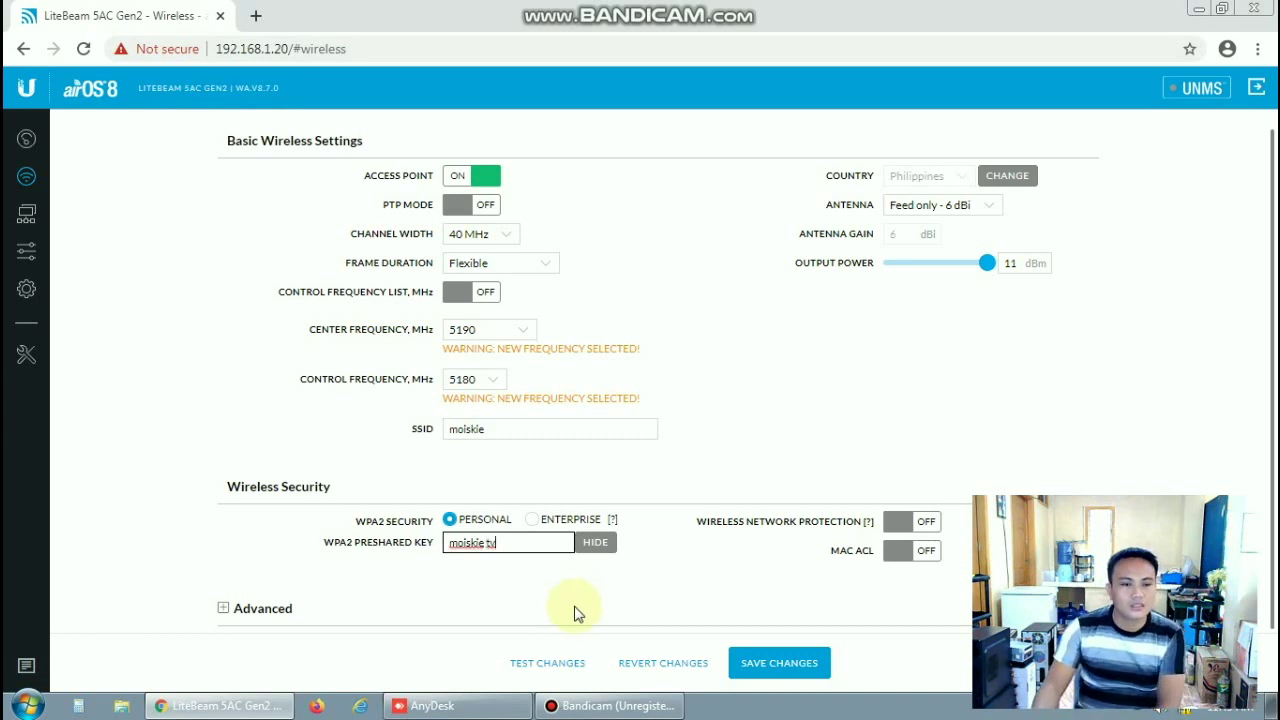
# - Expand the advanced wireless settings, and turn on both Wireless Network Protection and MAC ACL under wireless security
pyautogui.scroll(1, 1265, 453)
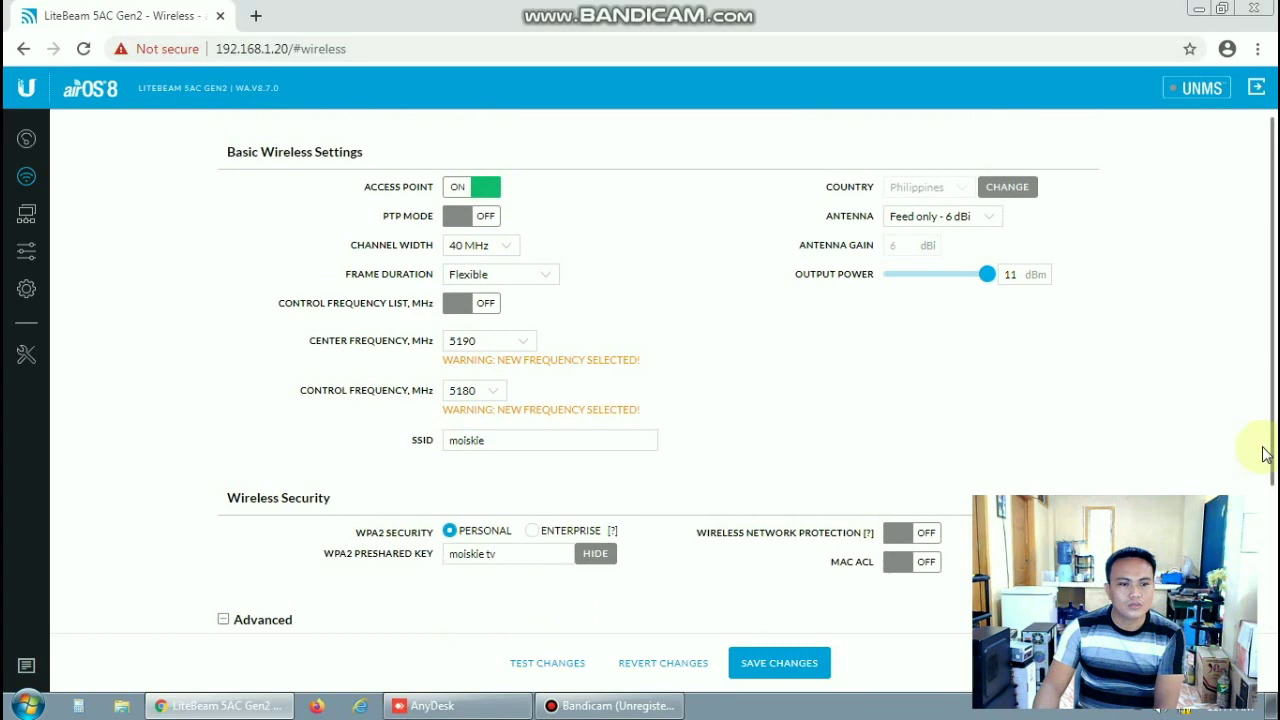
pyautogui.scroll(-2, 865, 530)
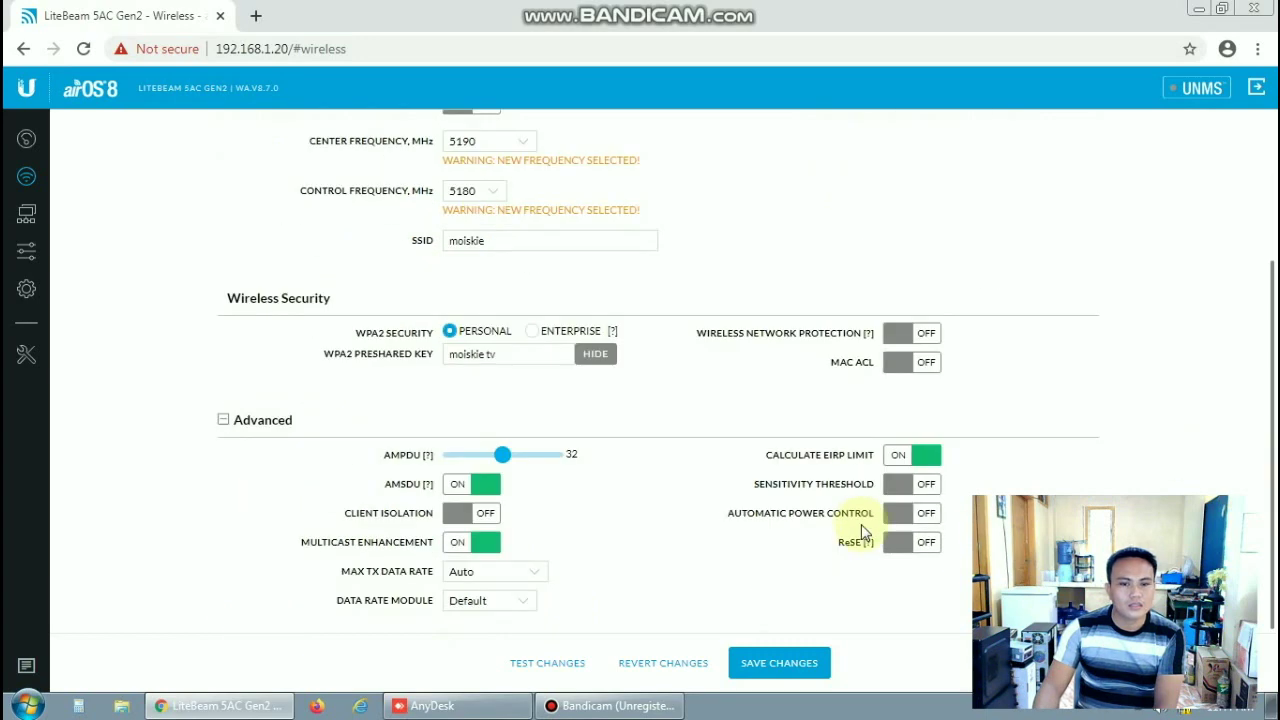
pyautogui.scroll(2, 880, 608)
pyautogui.scroll(-2, 880, 610)
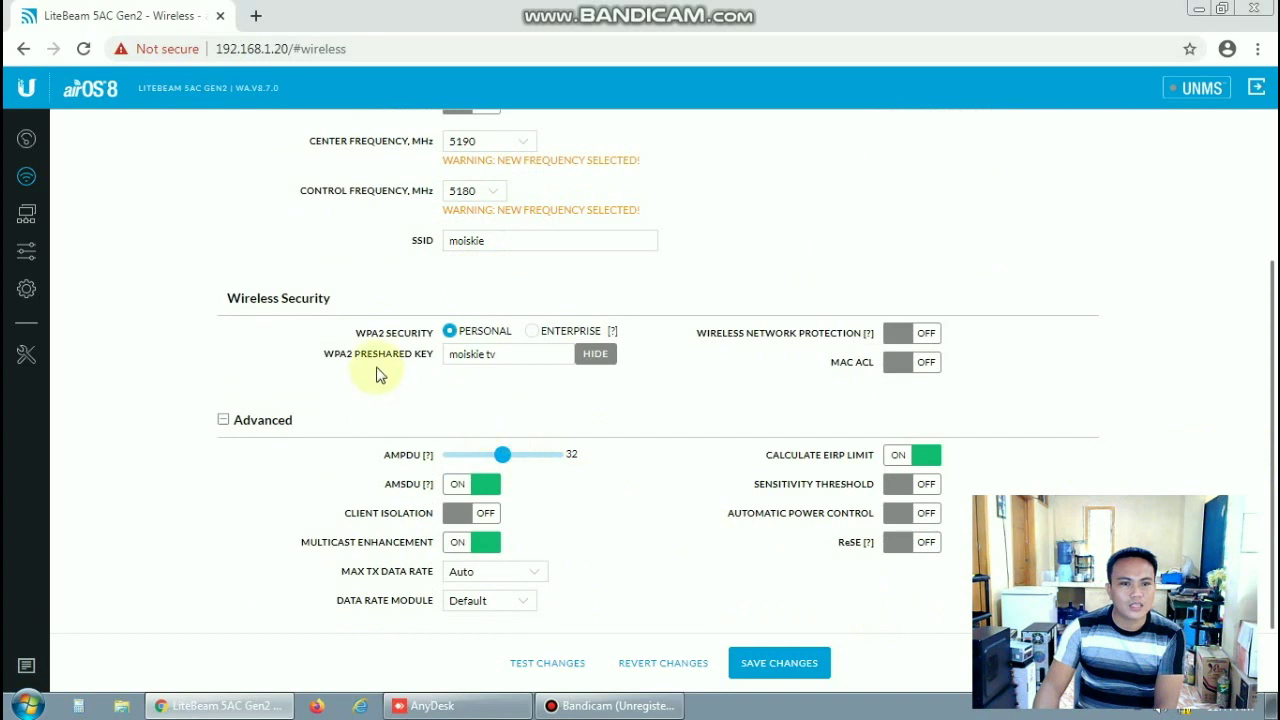
pyautogui.click(486, 484)
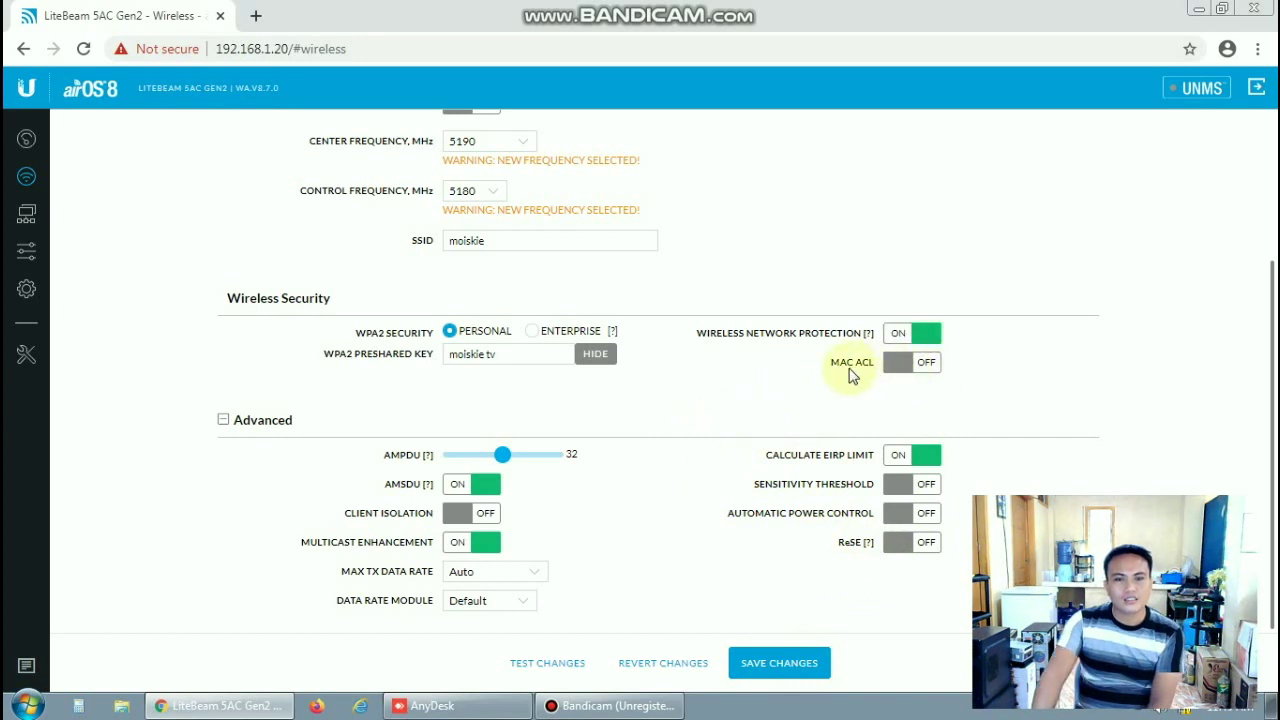
pyautogui.click(926, 368)
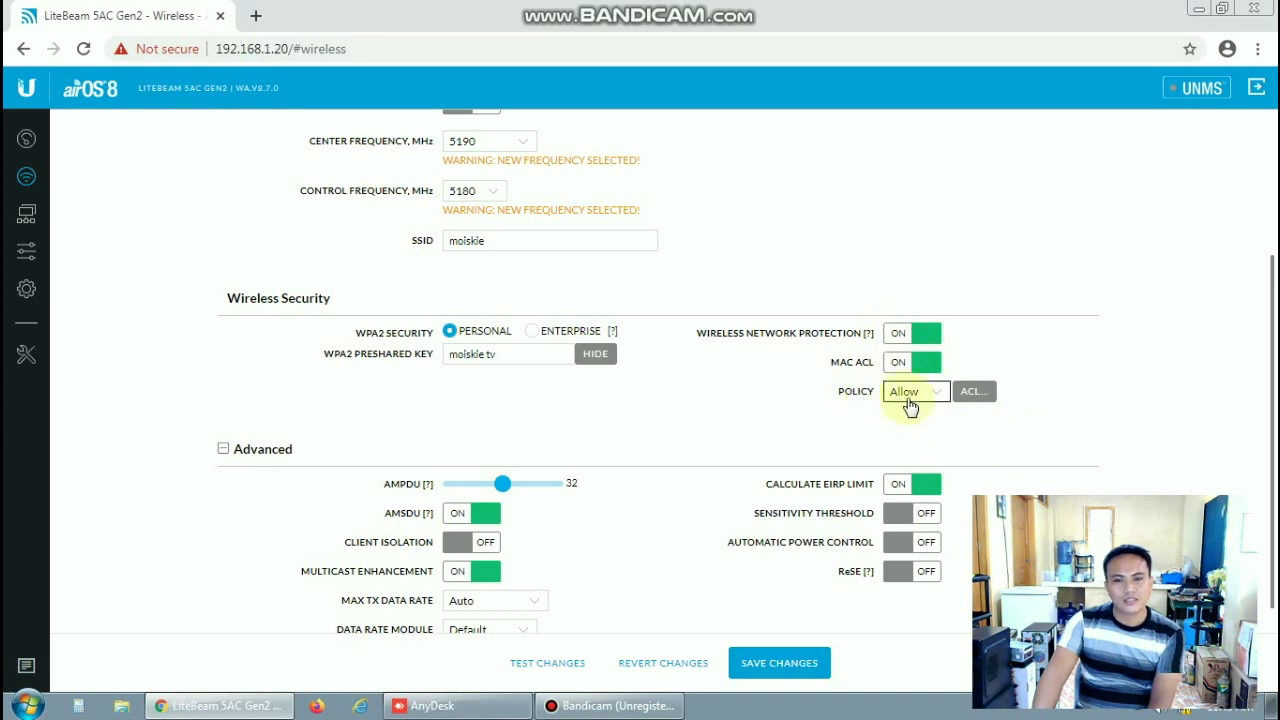
# - Add MAC address 74:AC:B9:F4:A0:52 with the comment "bravo" to the MAC ACL and save the list
pyautogui.click(967, 394)
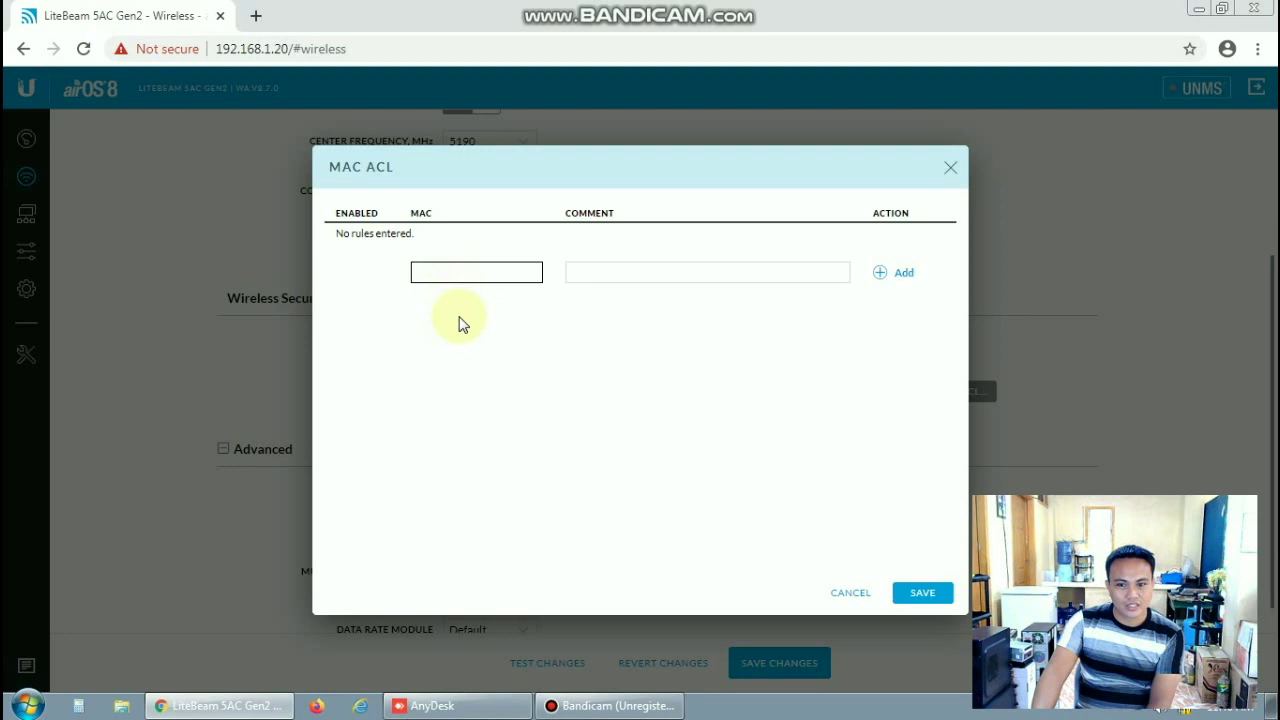
pyautogui.scroll(2, 894, 449)
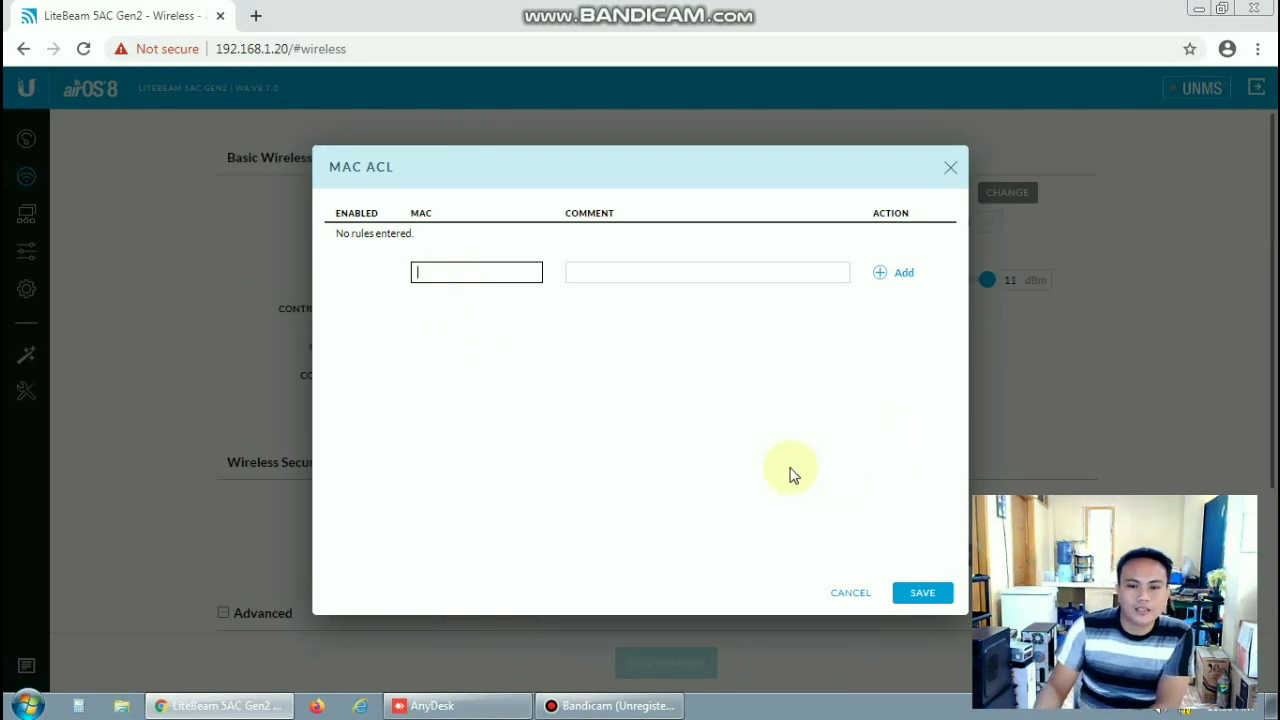
pyautogui.rightClick(424, 271)
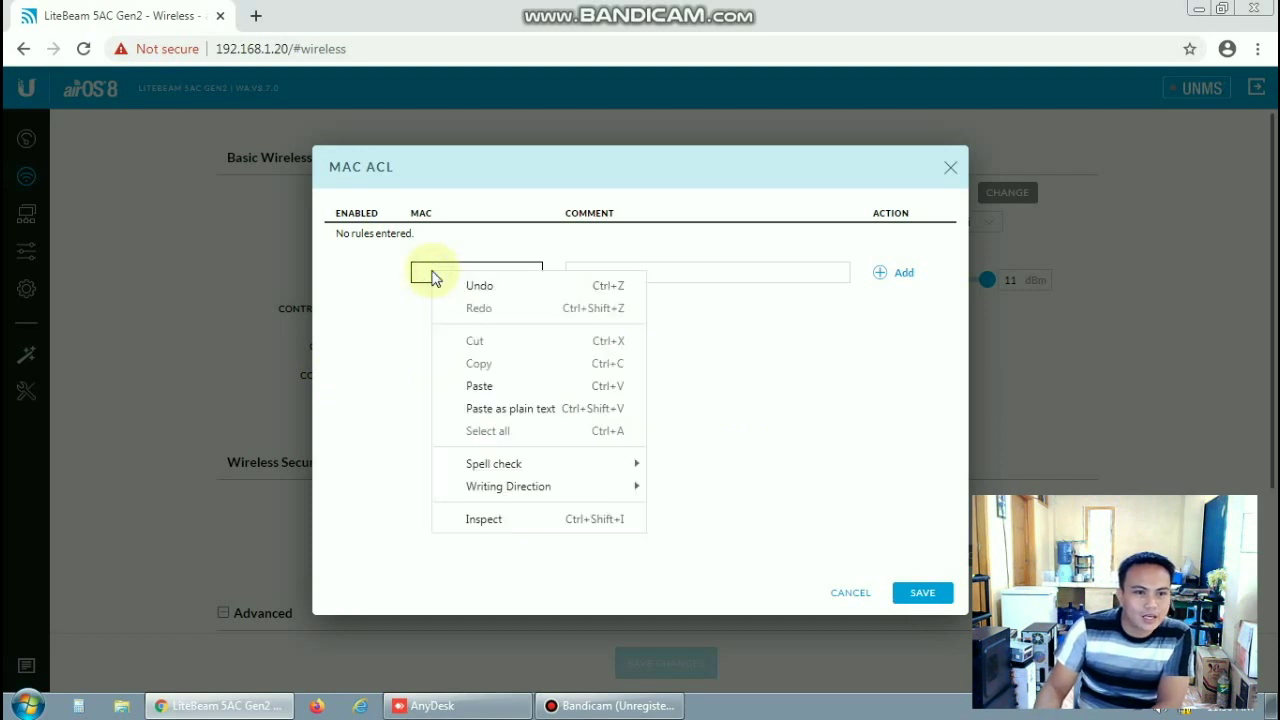
pyautogui.click(481, 386)
pyautogui.click(582, 273)
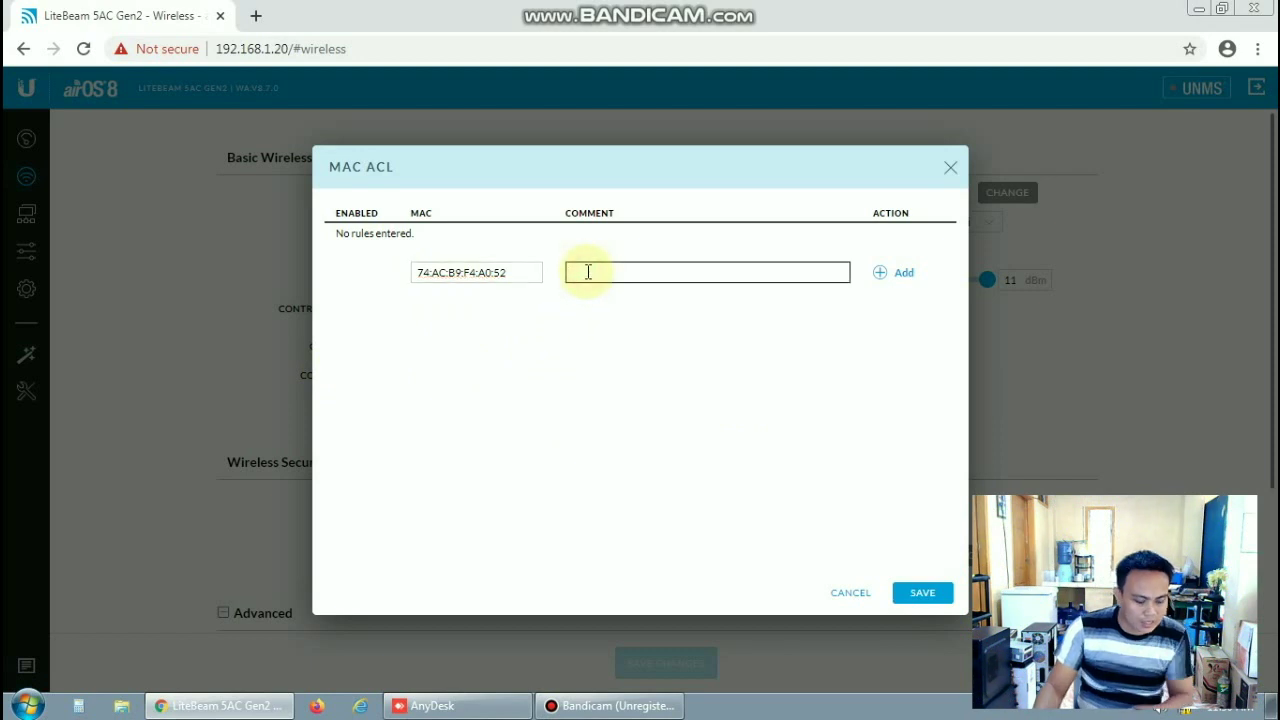
pyautogui.write('bravo')
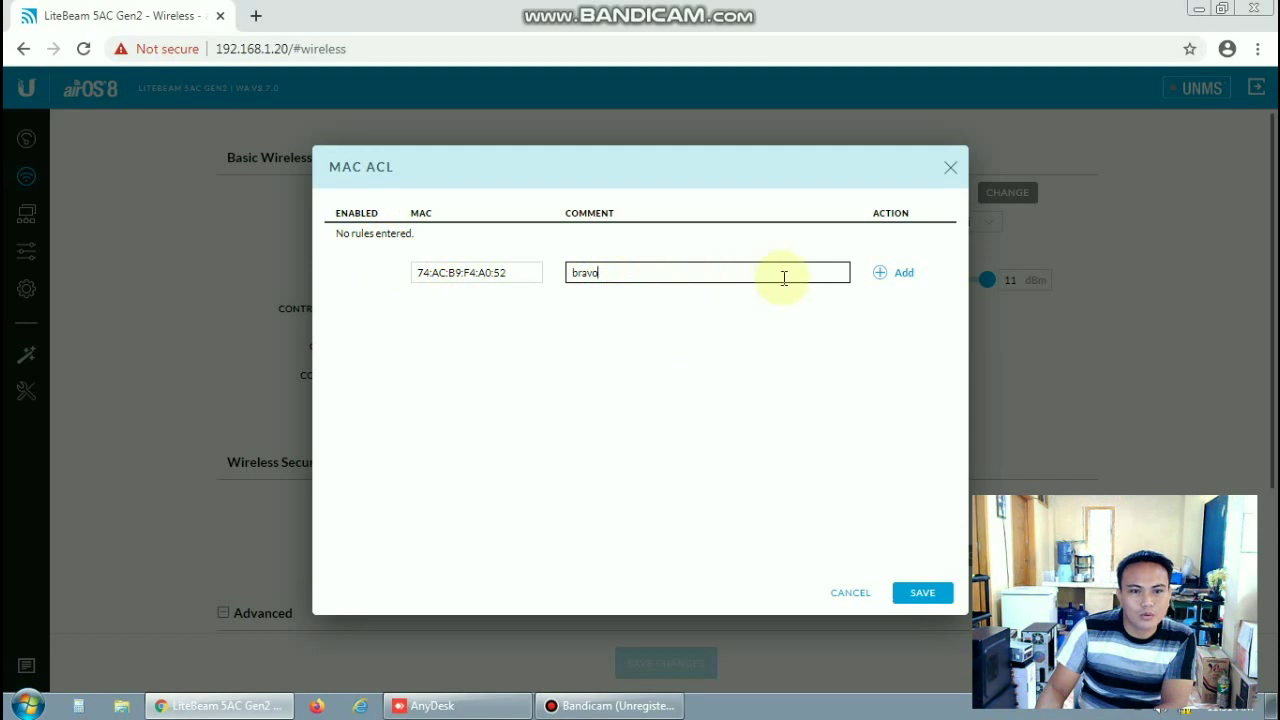
pyautogui.click(904, 276)
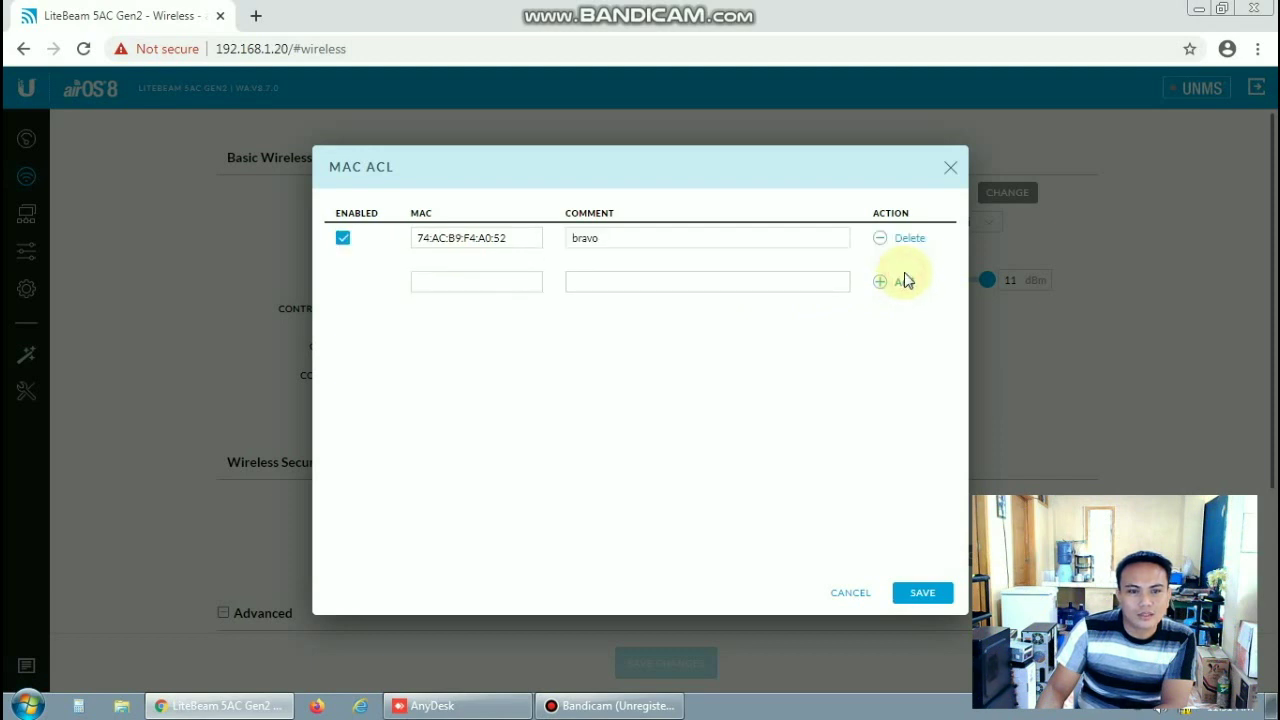
pyautogui.click(923, 594)
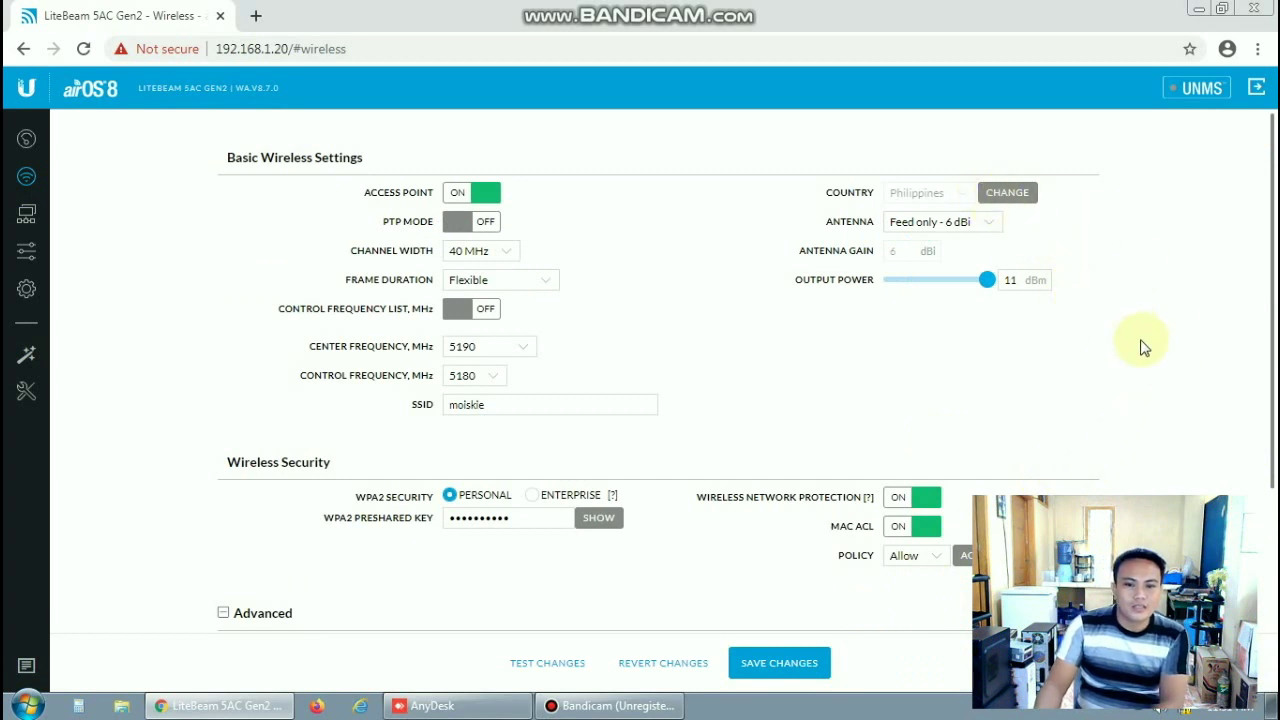
# - Disable the "bravo" rule in the MAC ACL and save the list
pyautogui.click(963, 560)
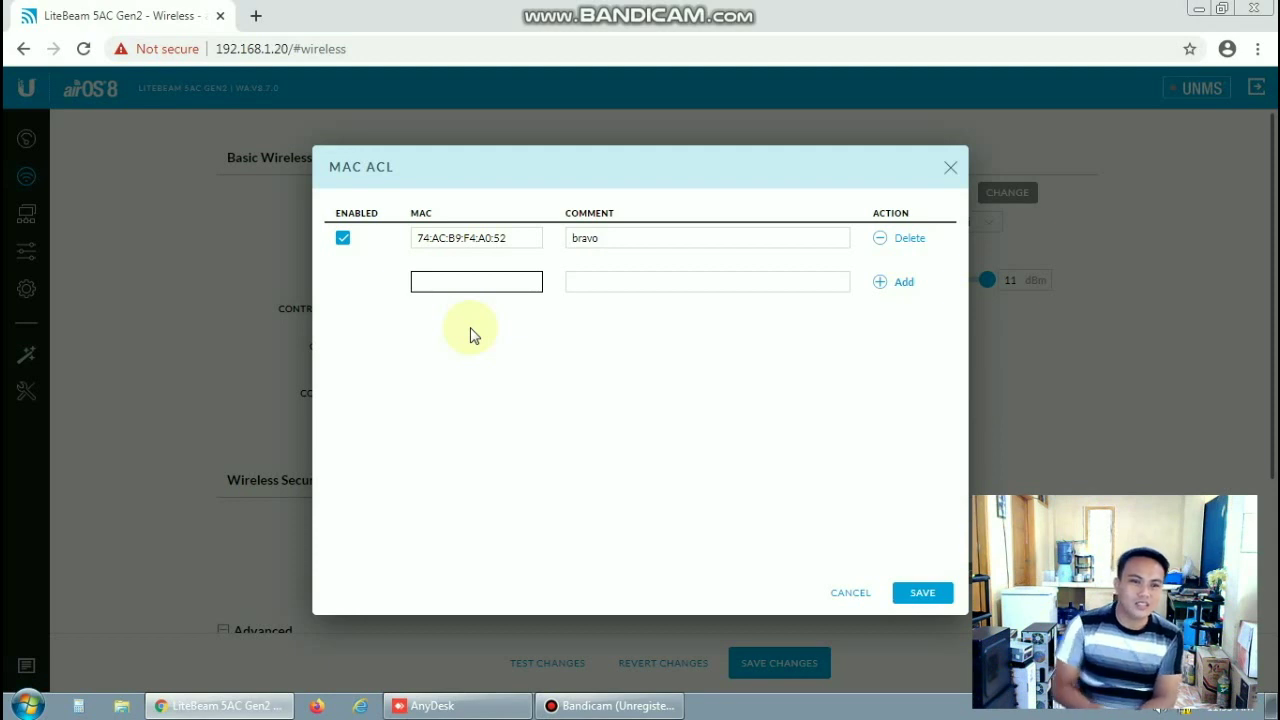
pyautogui.click(342, 242)
pyautogui.click(606, 239)
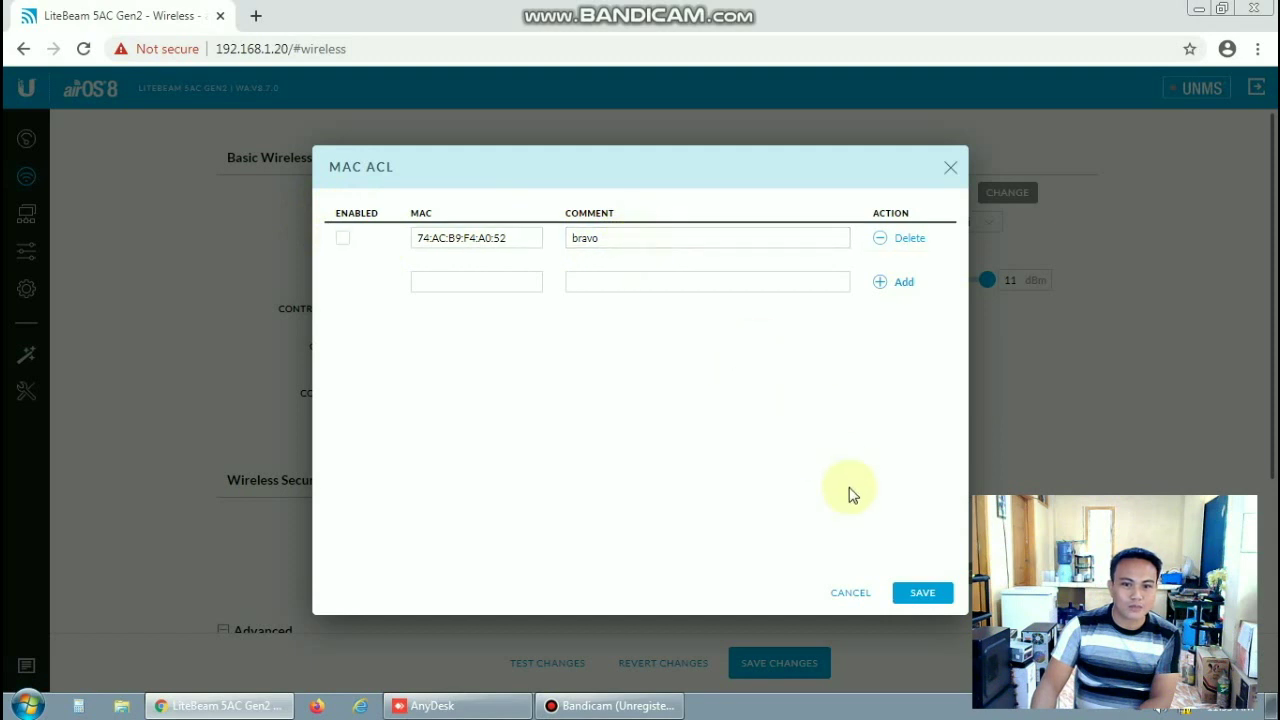
pyautogui.click(922, 594)
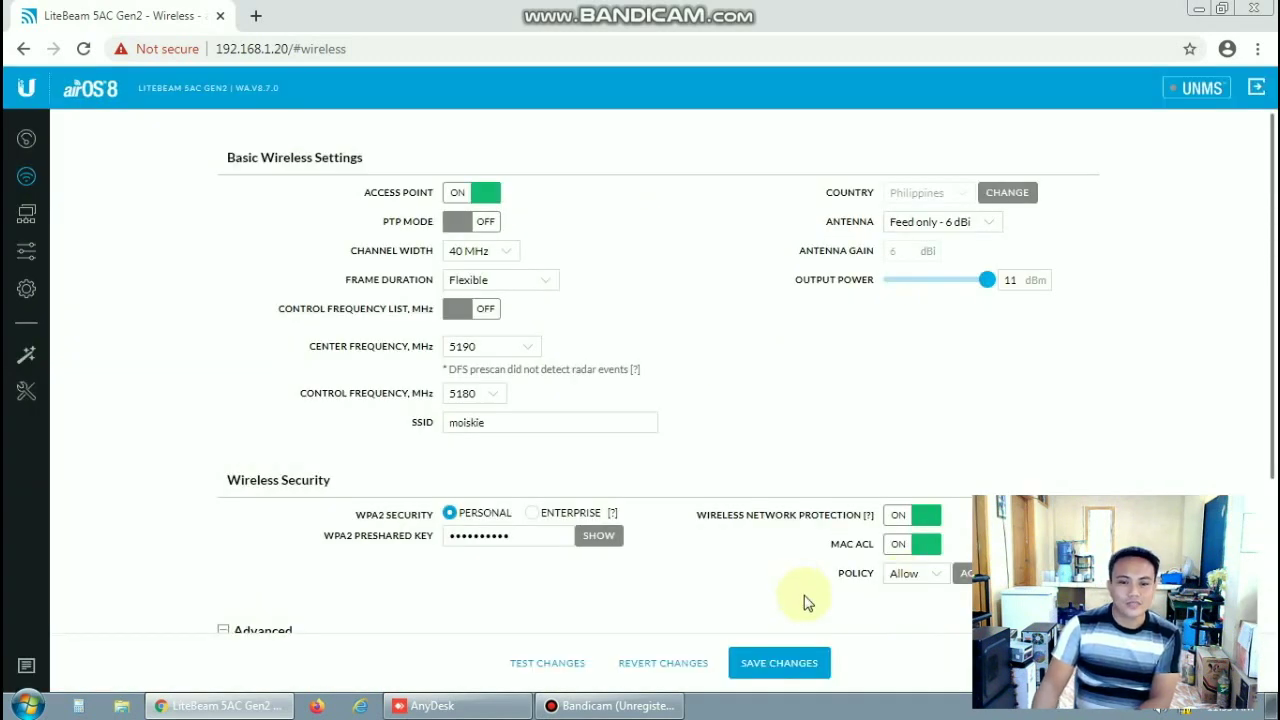
# - Enable the "bravo" rule in the MAC ACL again and save the list
pyautogui.click(964, 576)
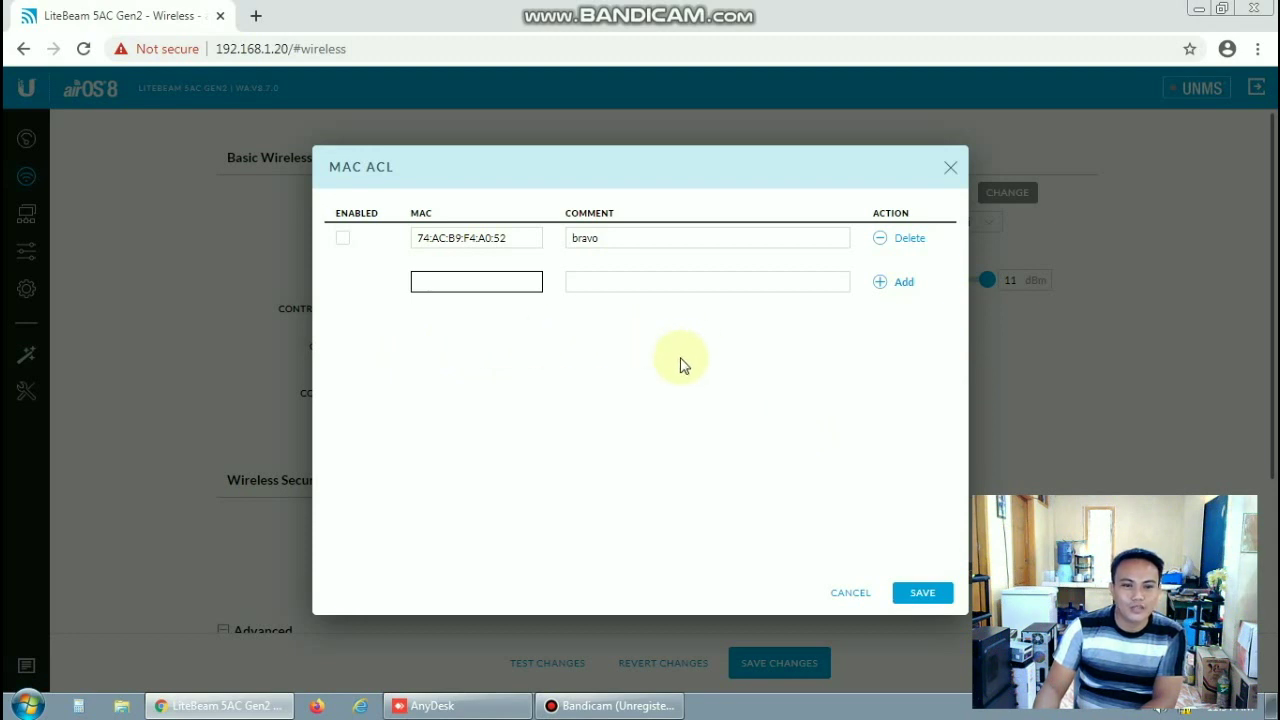
pyautogui.click(343, 240)
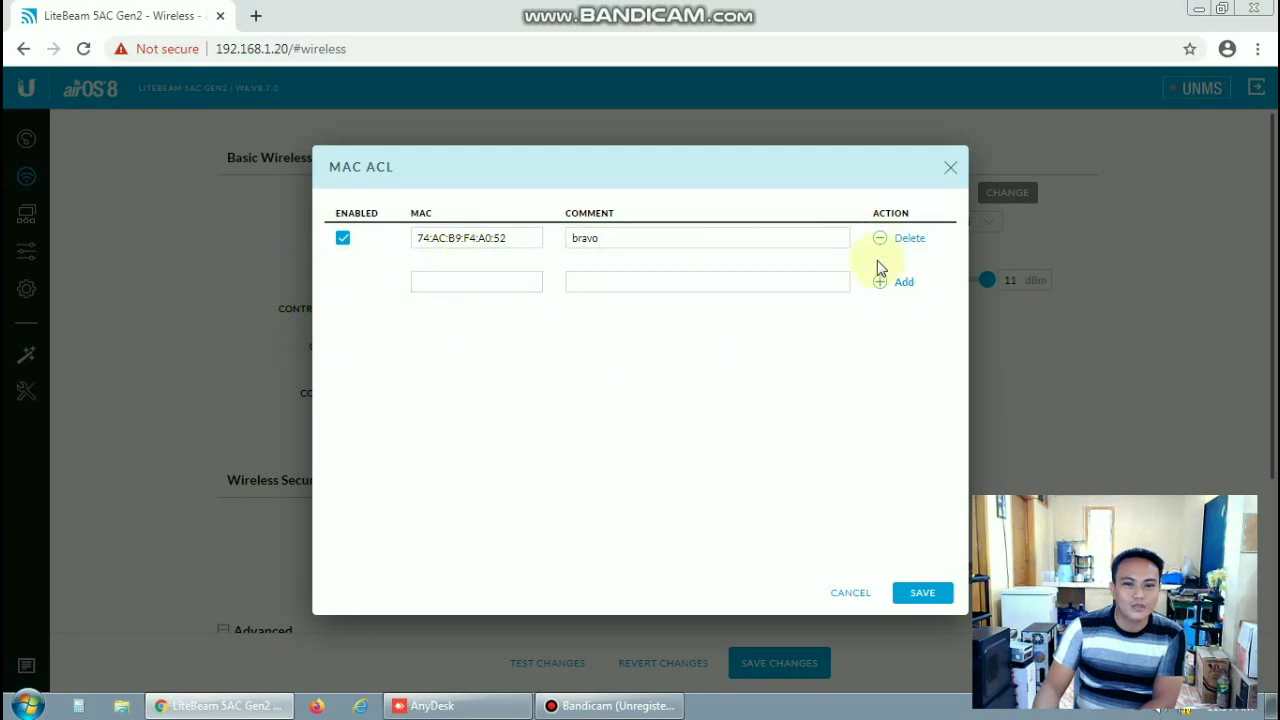
pyautogui.click(922, 593)
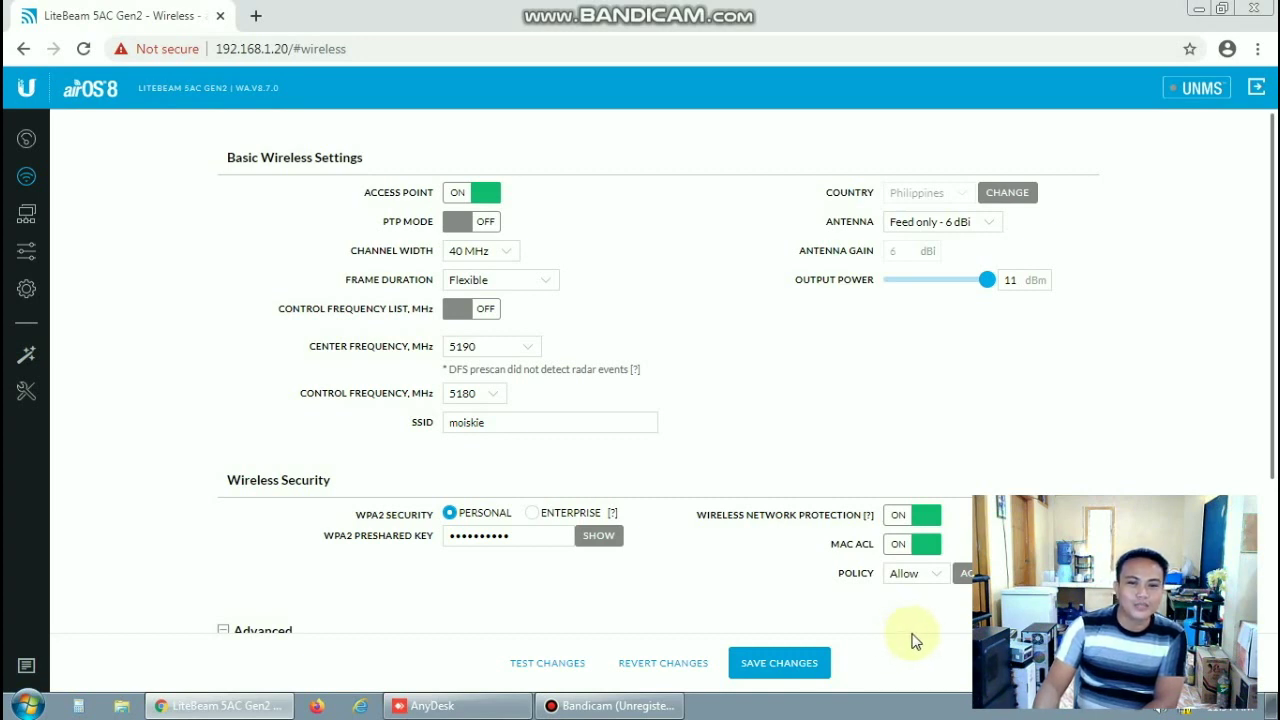
# - Check the "bravo" rule in the MAC ACL, save the list and save the wireless configuration changes
pyautogui.click(965, 574)
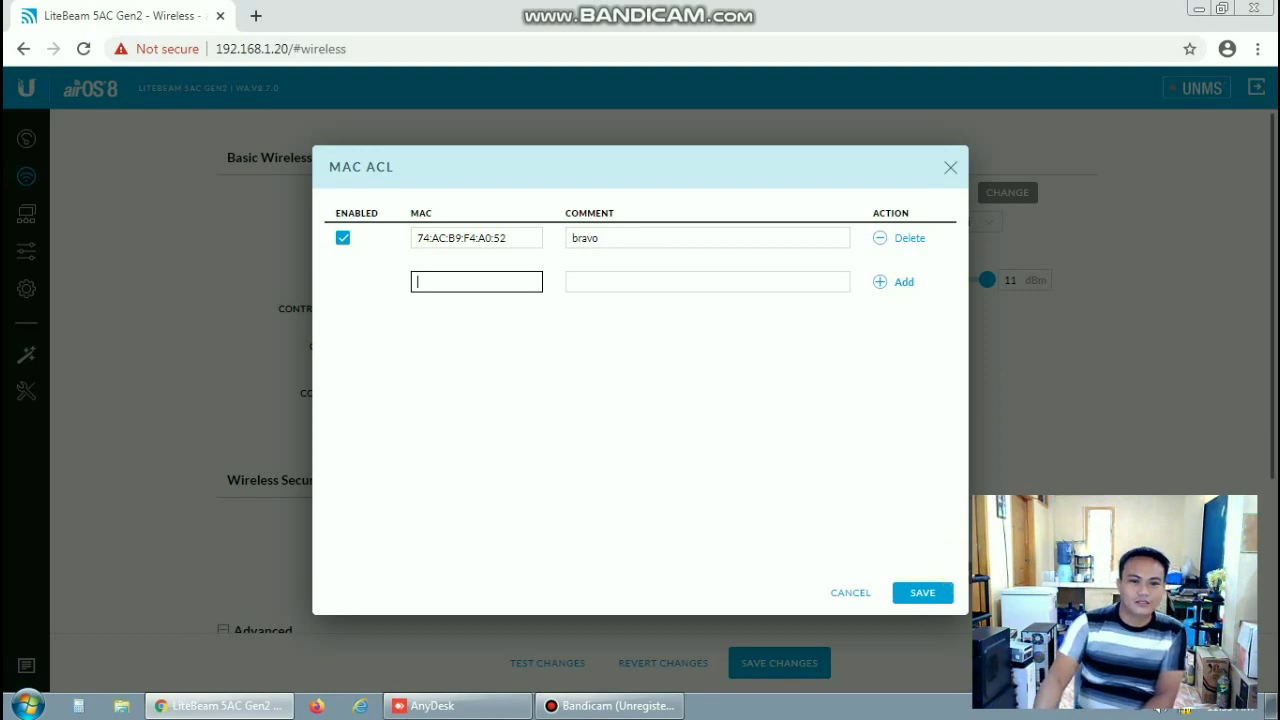
pyautogui.click(913, 600)
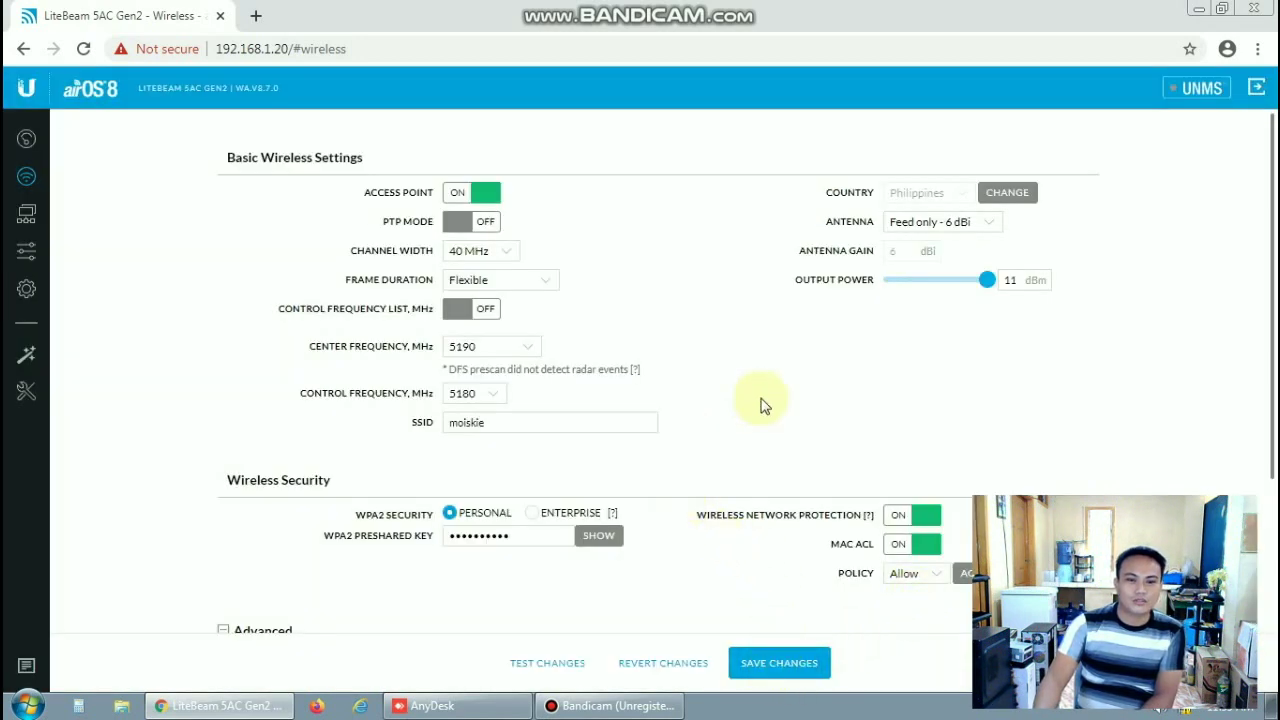
pyautogui.scroll(-2, 760, 405)
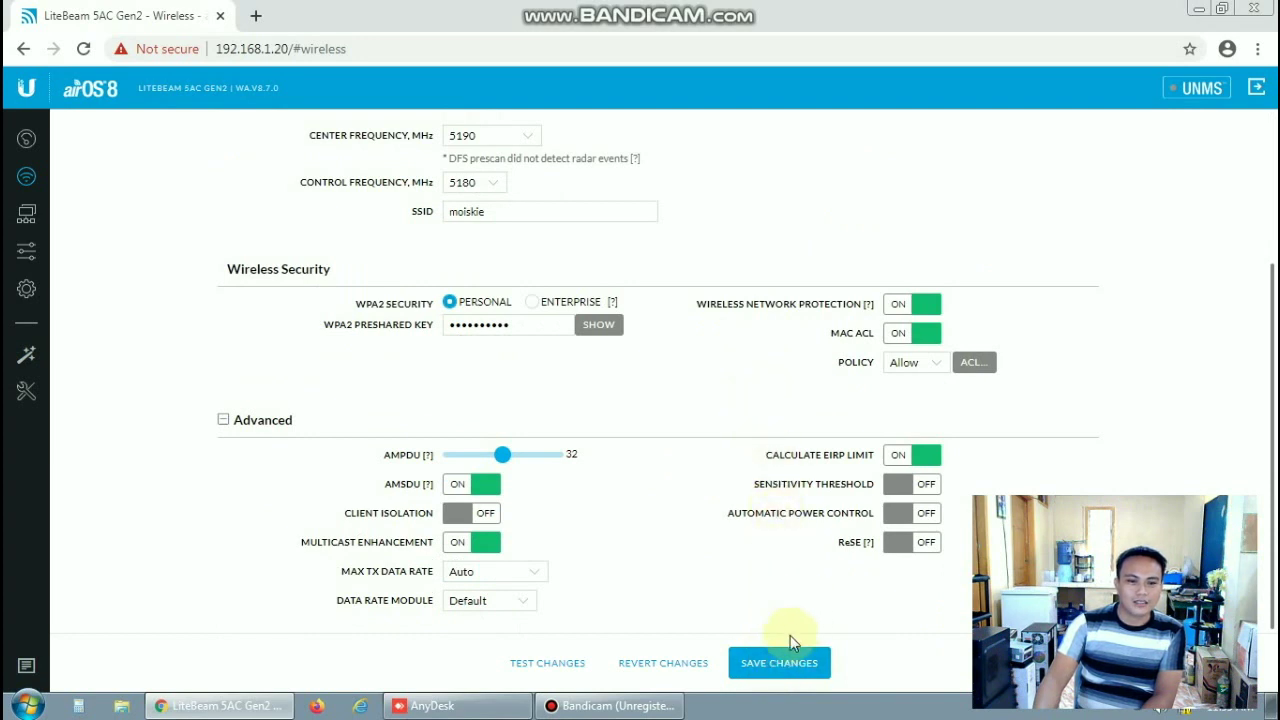
pyautogui.click(778, 660)
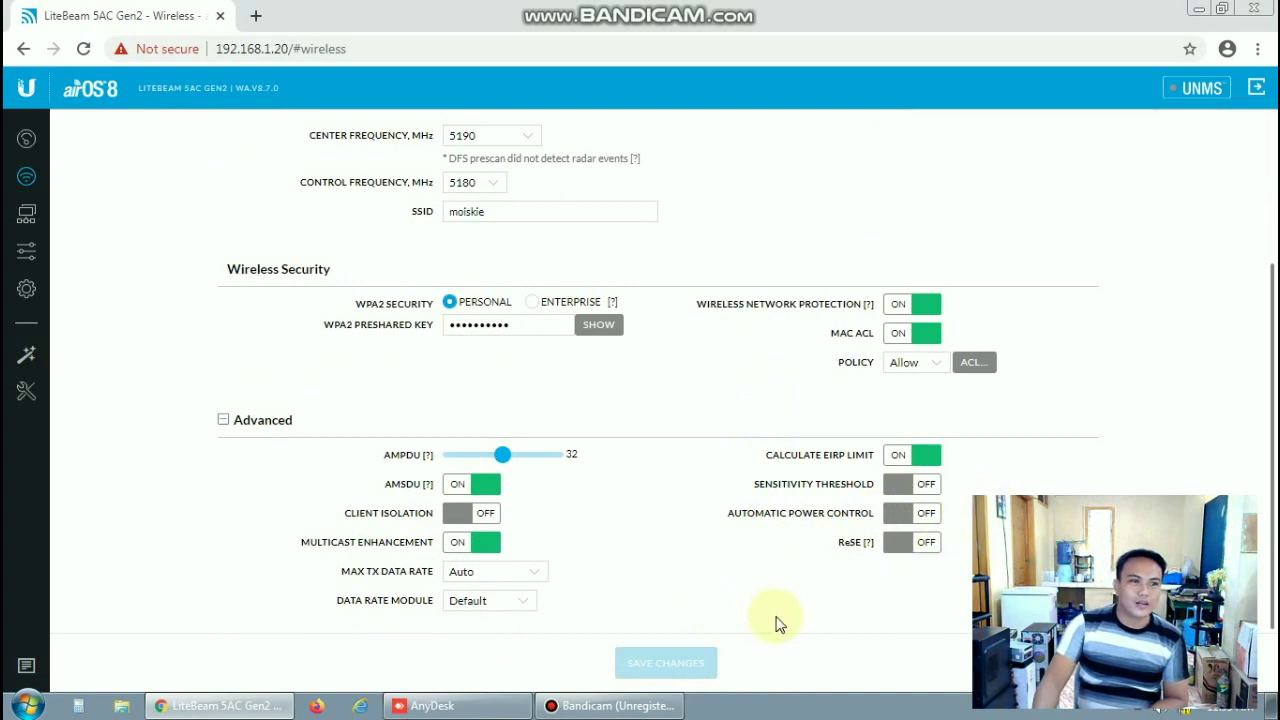
pyautogui.scroll(2, 380, 270)
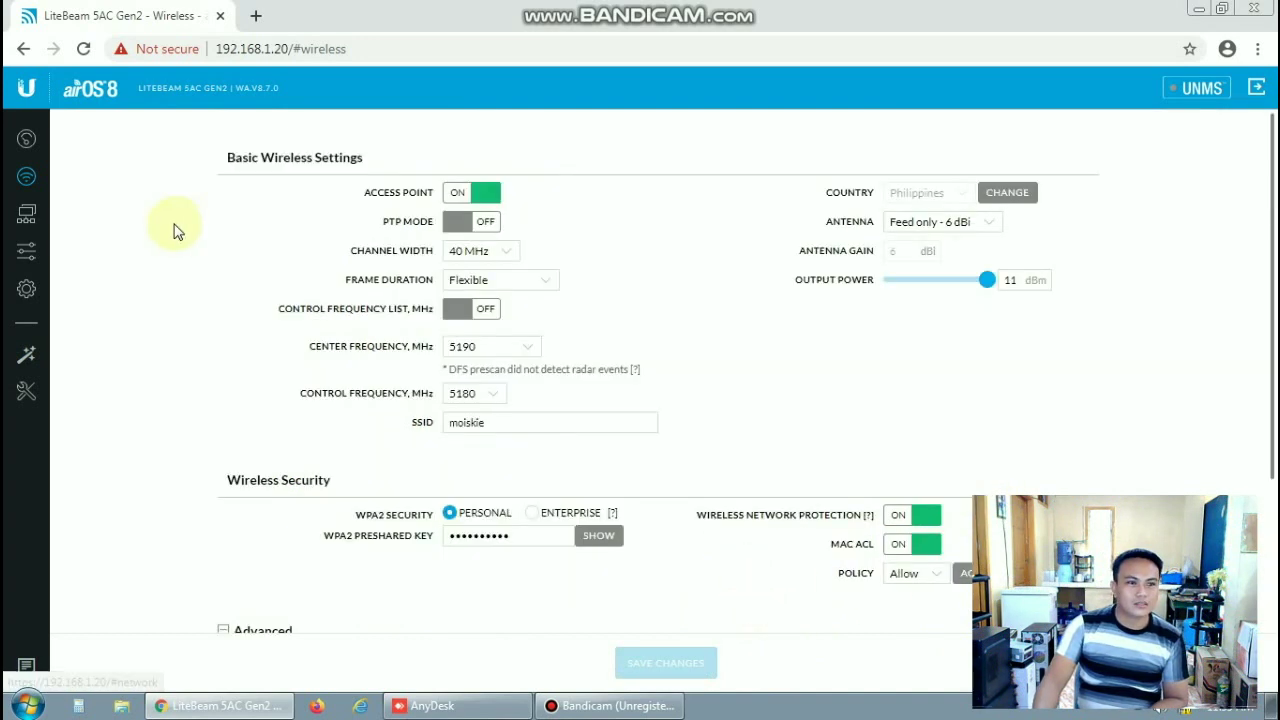
# - Set the device's static management IP address to 192.168.1.21 in the network settings and save the changes
pyautogui.click(26, 218)
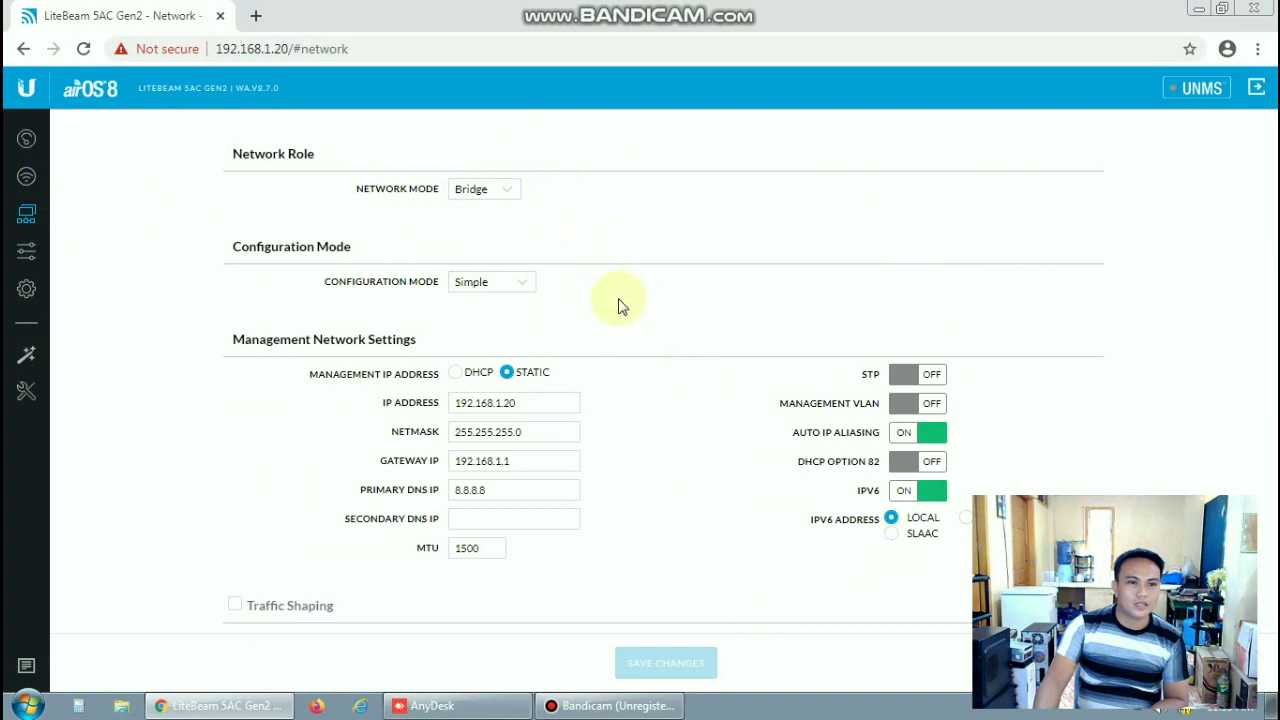
pyautogui.click(562, 403)
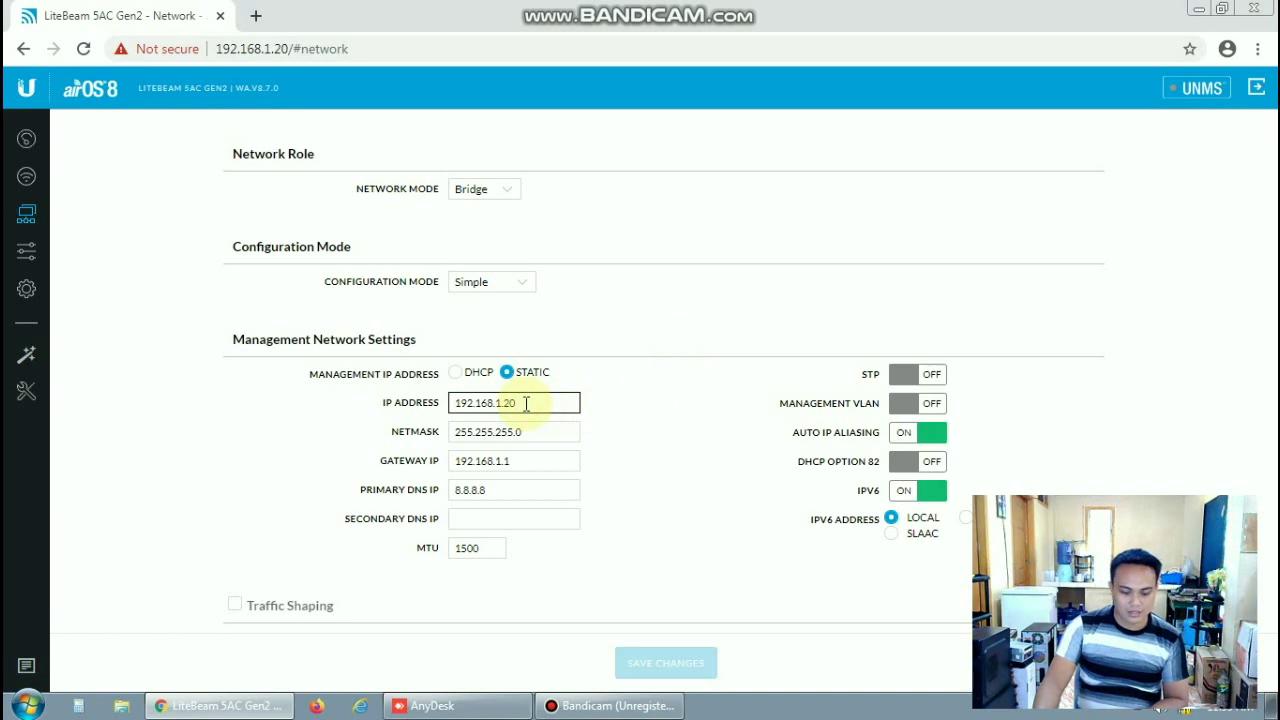
pyautogui.press('BackSpace')
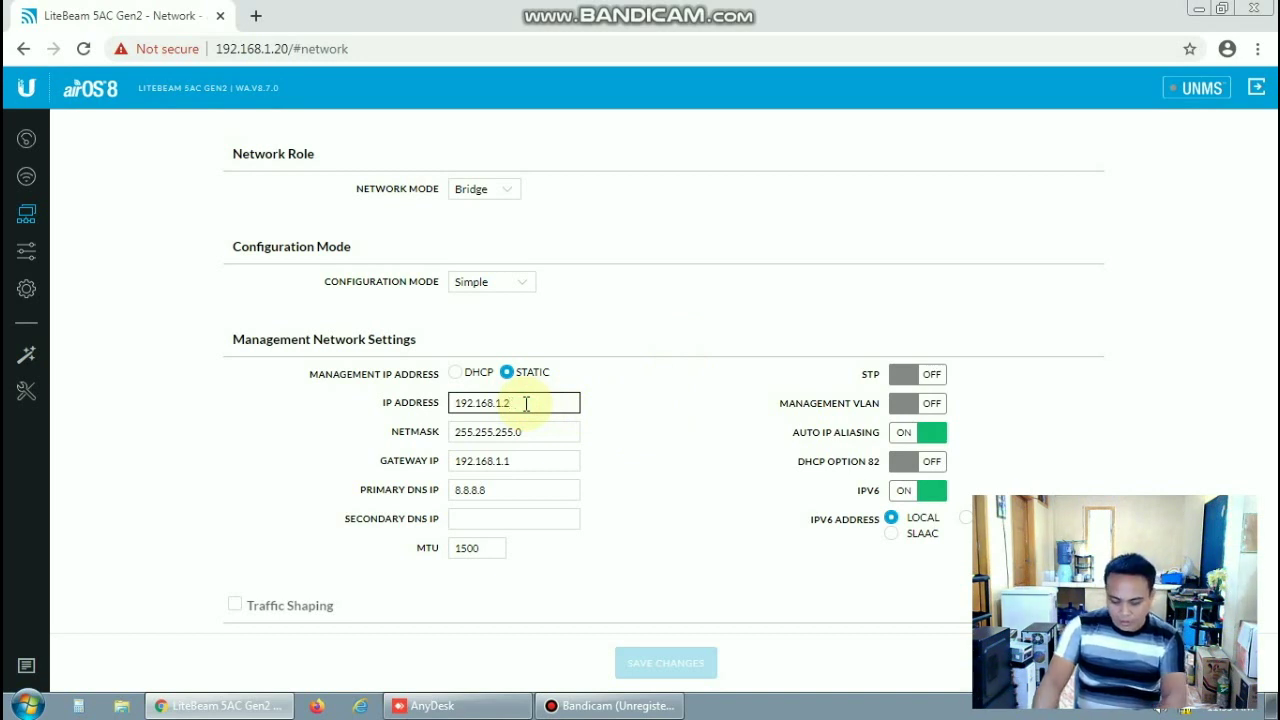
pyautogui.write('1')
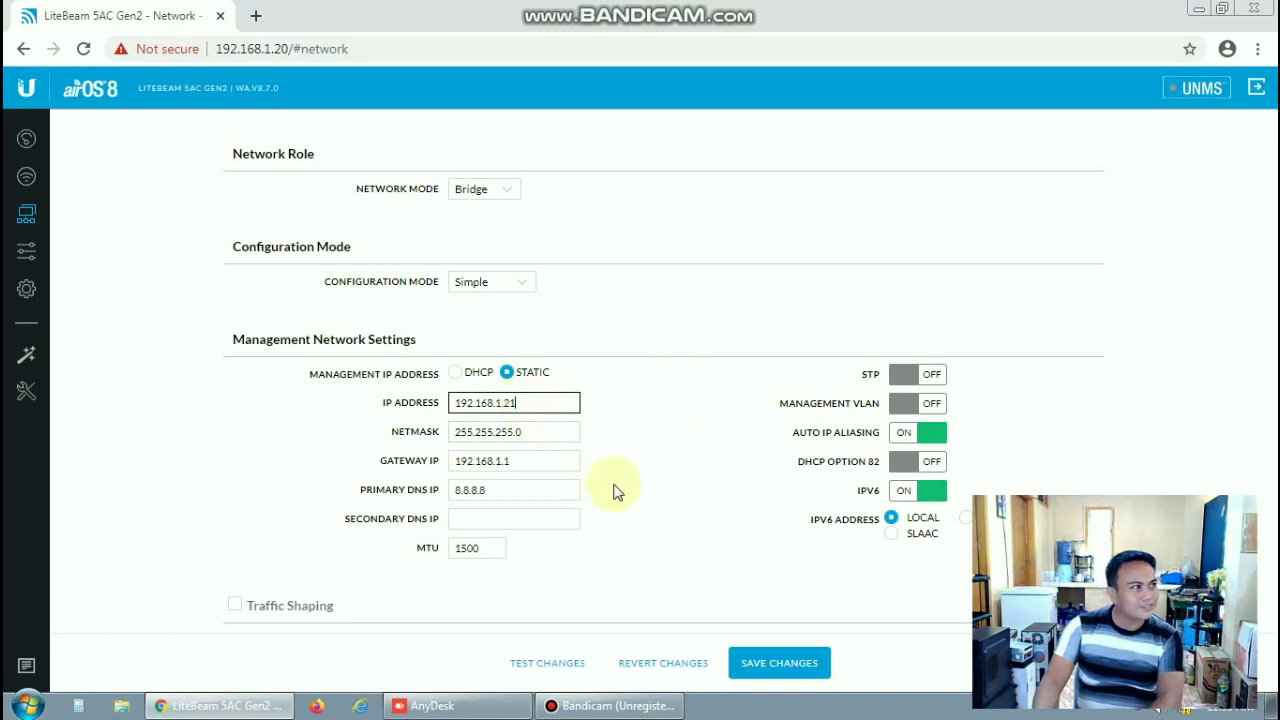
pyautogui.click(776, 668)
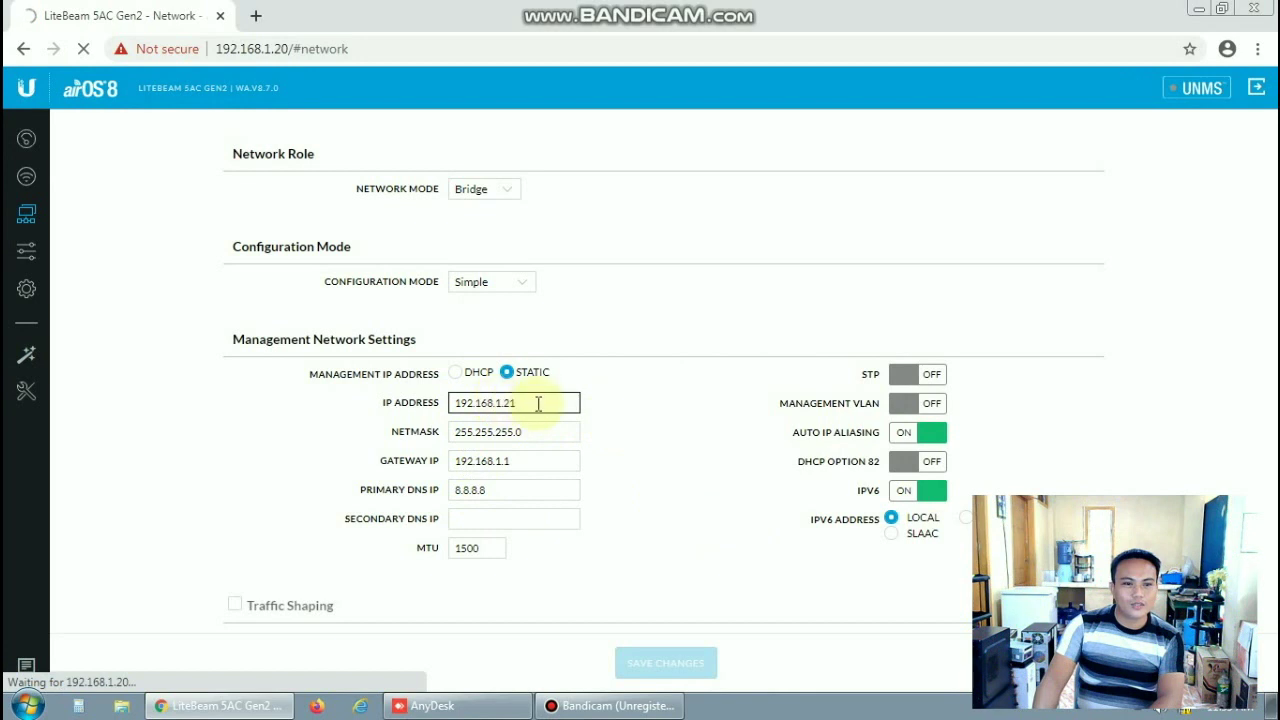
pyautogui.click(424, 664)
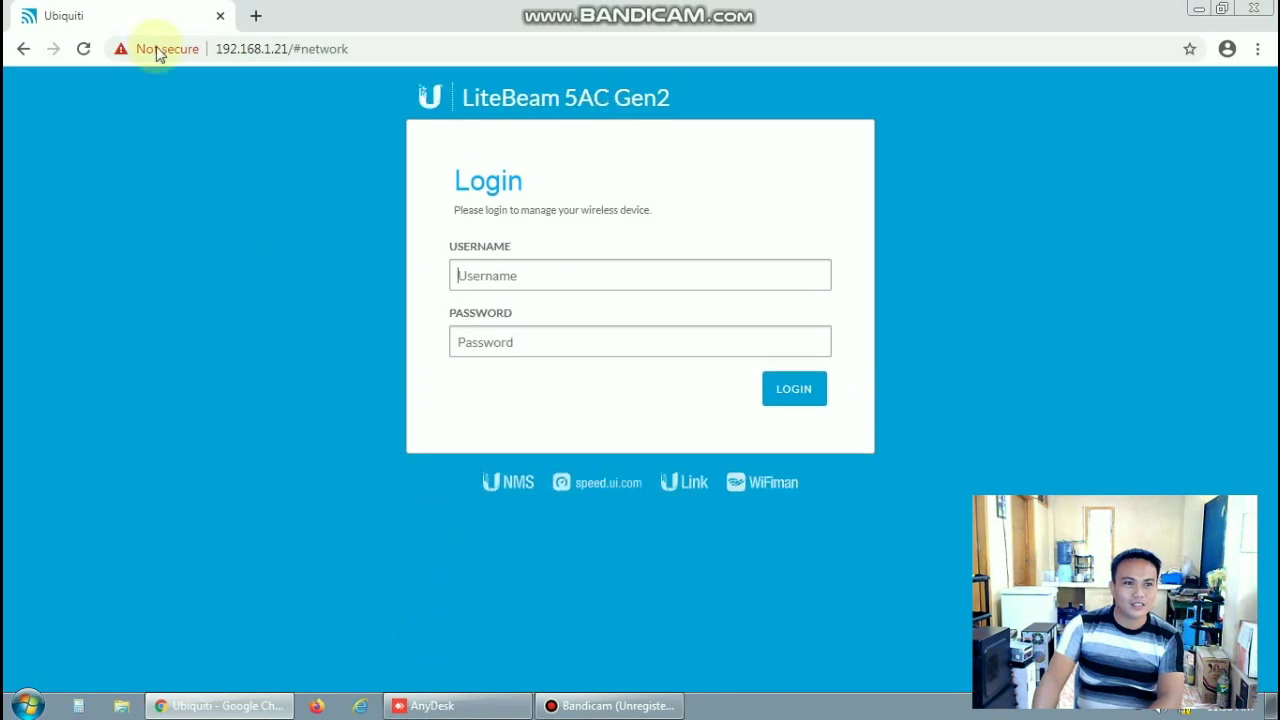
# - Open the second device's setup page at 192.168.1.20 in a new browser tab, proceeding past the security warning
pyautogui.click(257, 18)
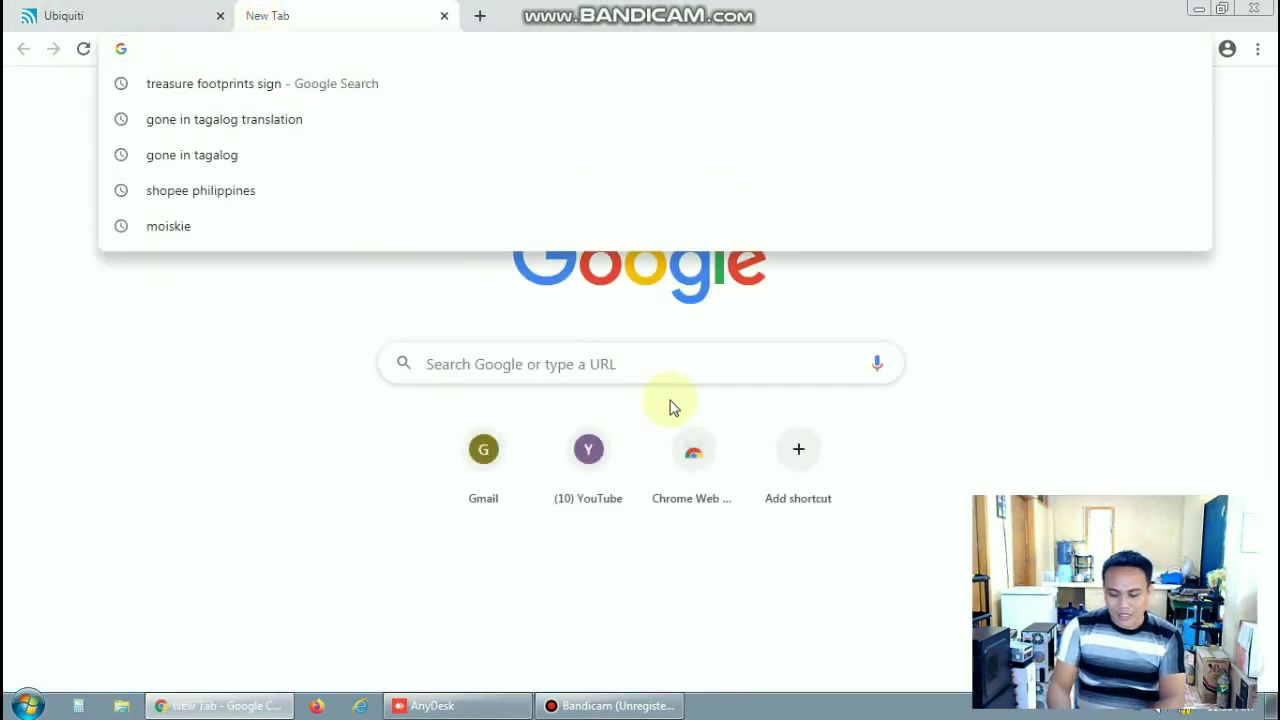
pyautogui.write('192.168')
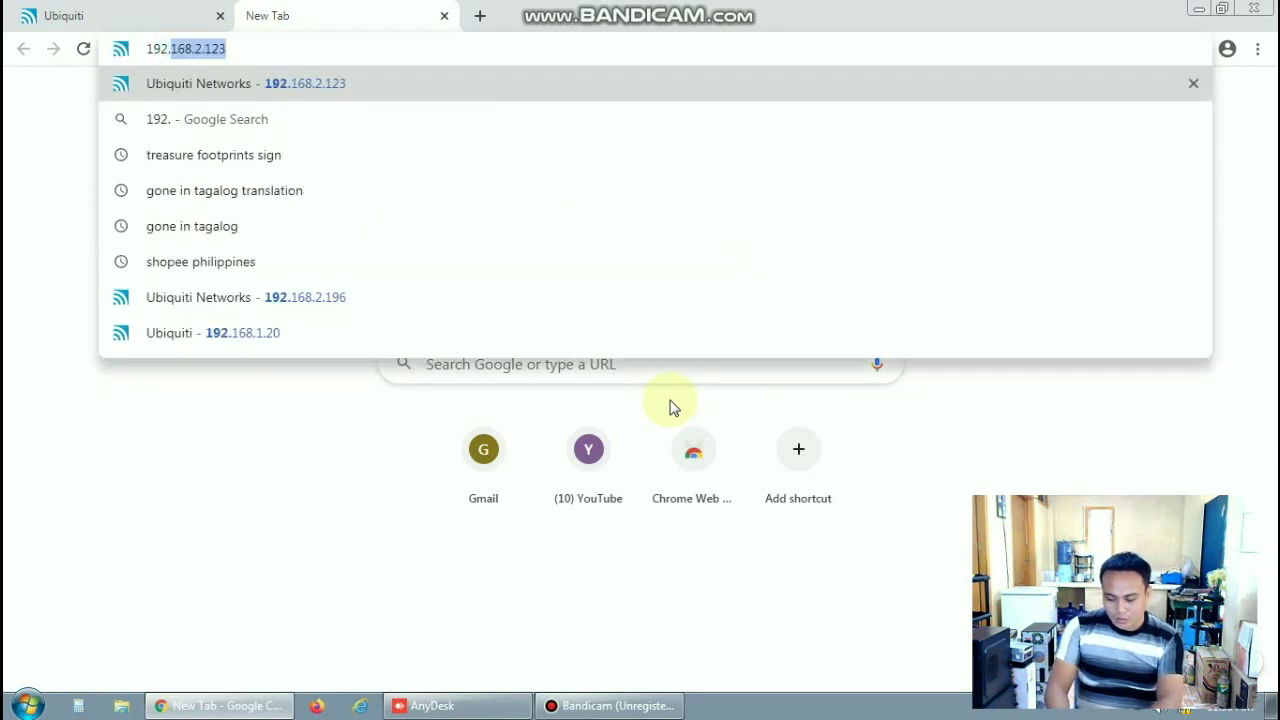
pyautogui.write('.1.20')
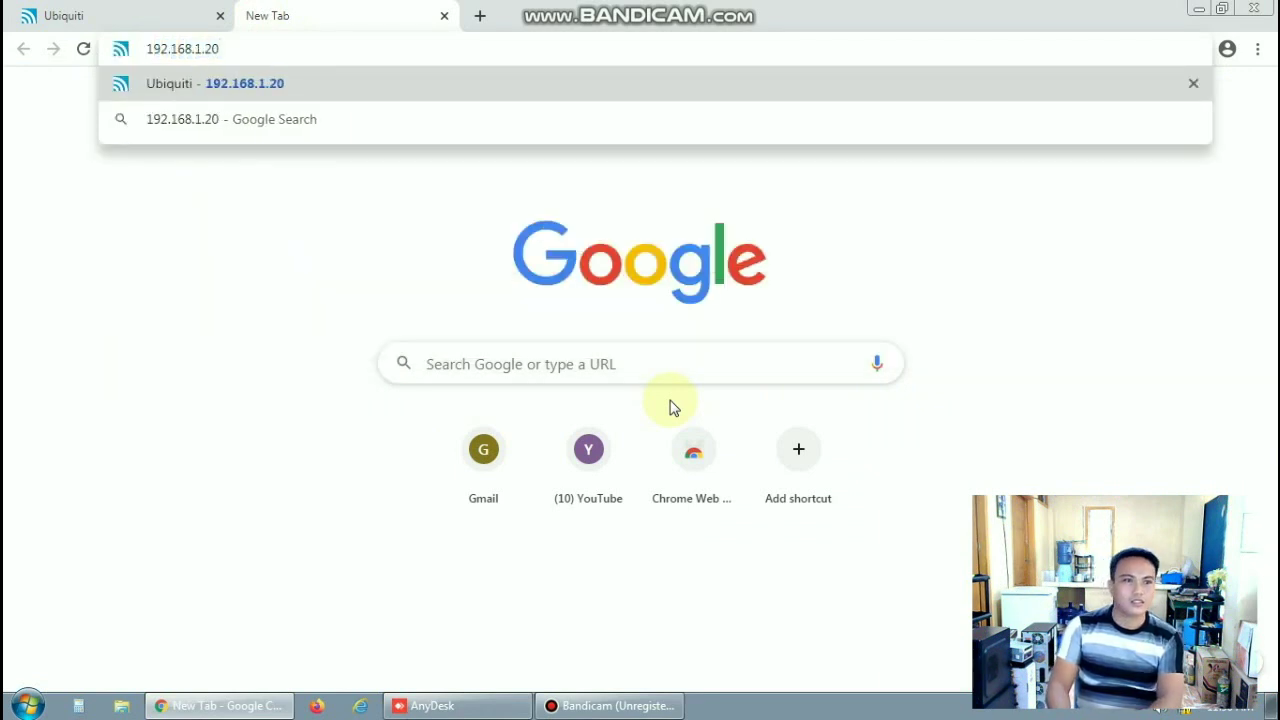
pyautogui.press('Return')
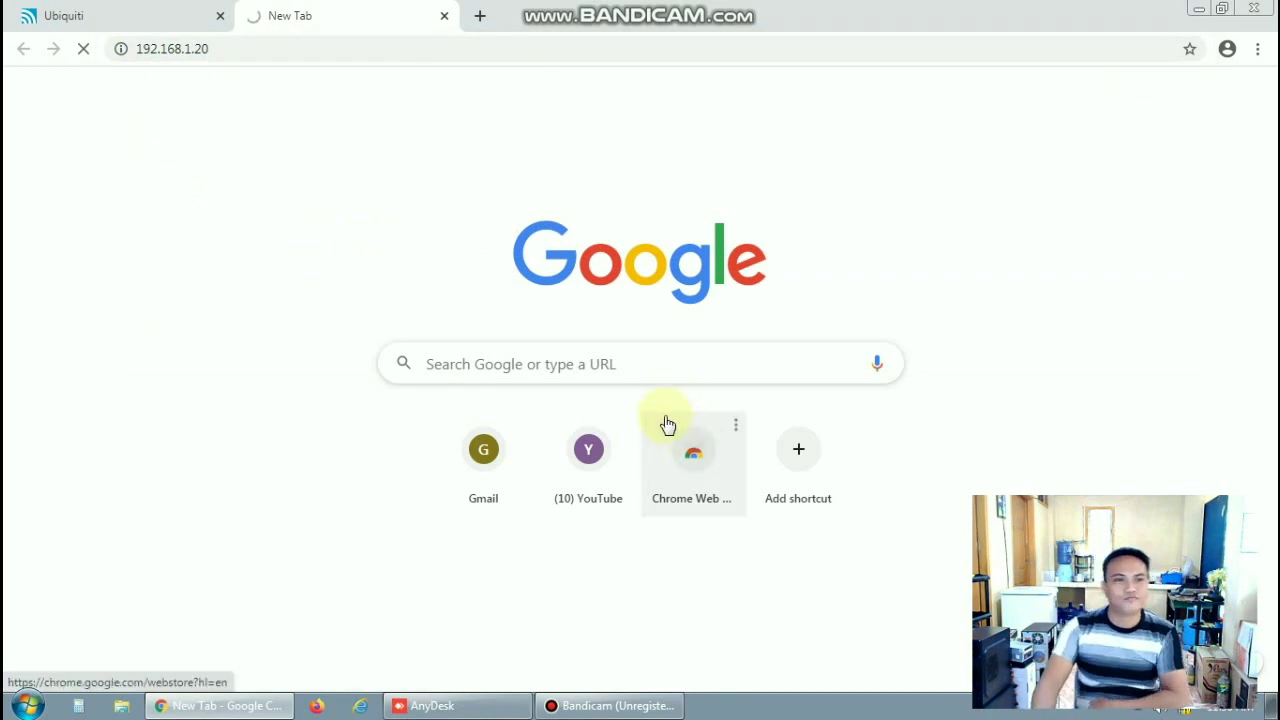
pyautogui.click(445, 665)
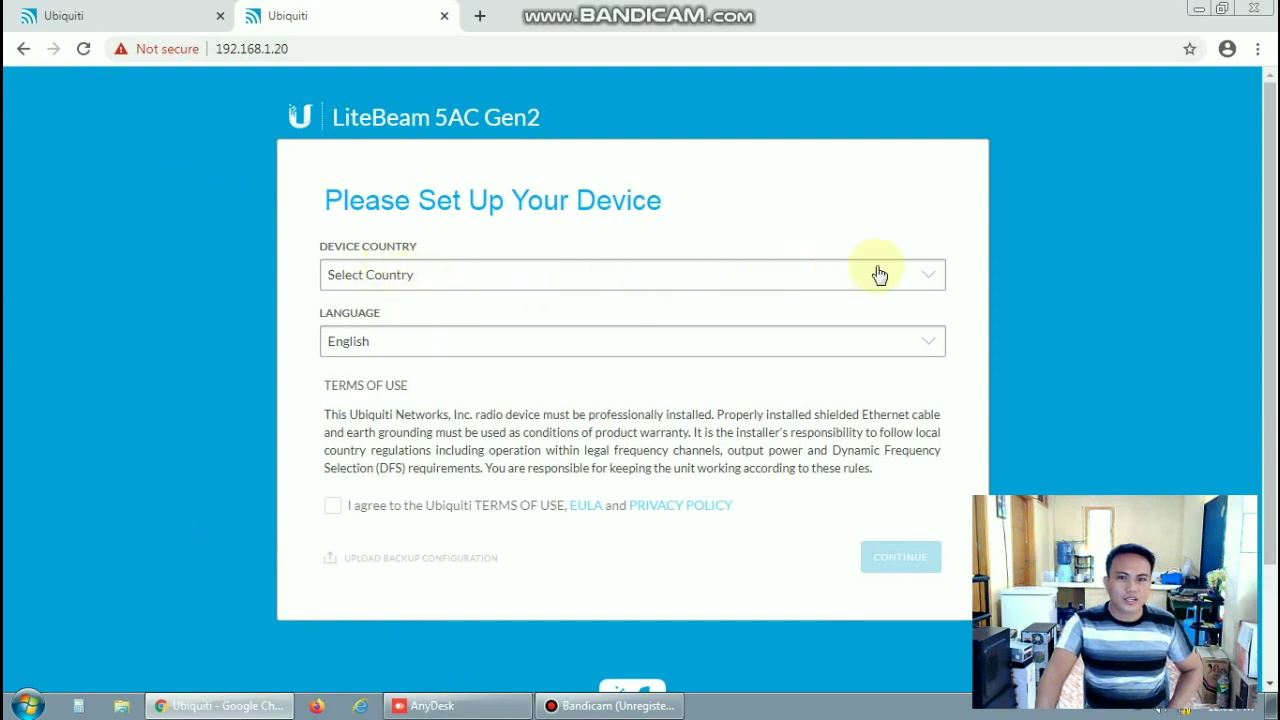
# - Set the device country to Philippines, agree to the terms of use and continue the device setup
pyautogui.click(927, 277)
pyautogui.moveTo(944, 350); pyautogui.dragTo(960, 526)
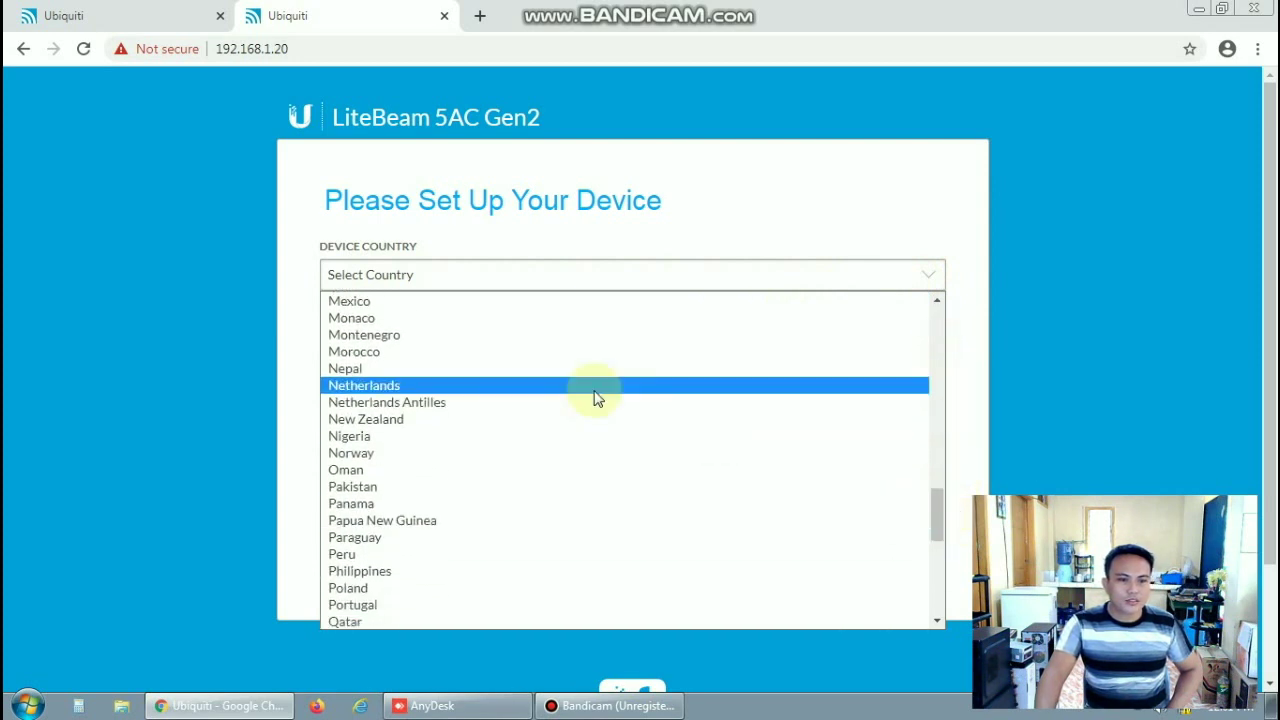
pyautogui.click(601, 571)
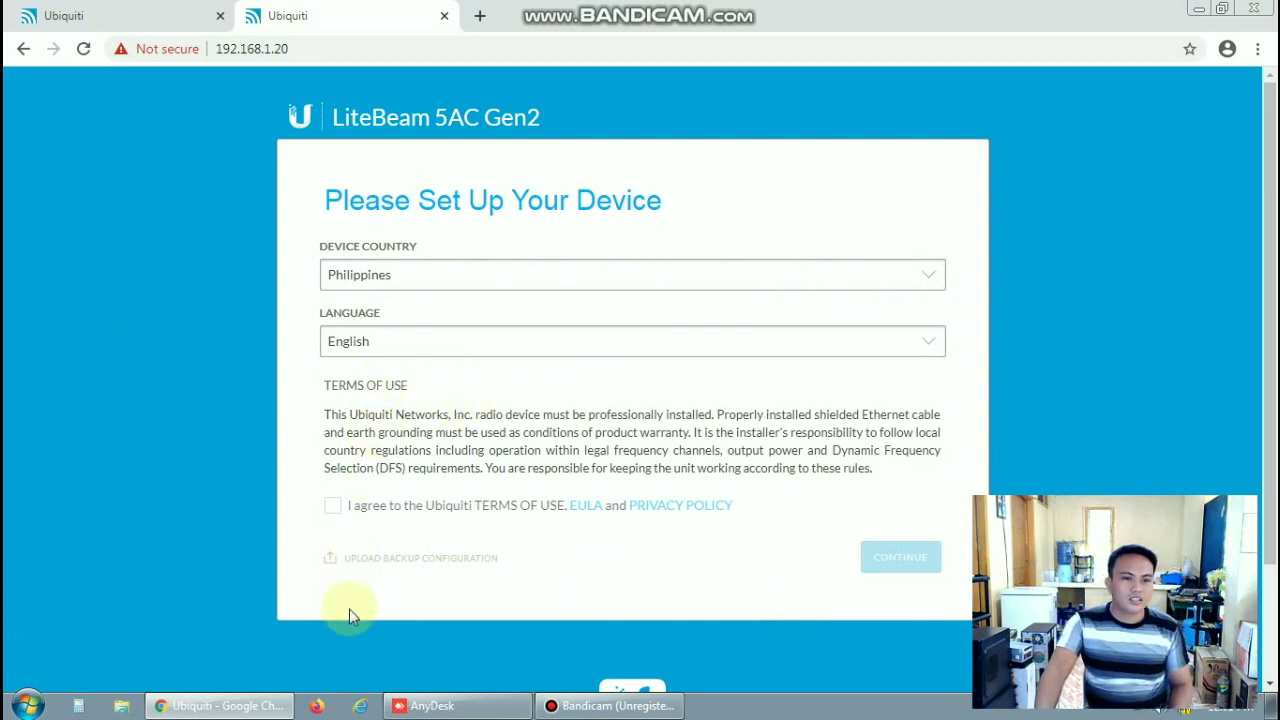
pyautogui.click(333, 509)
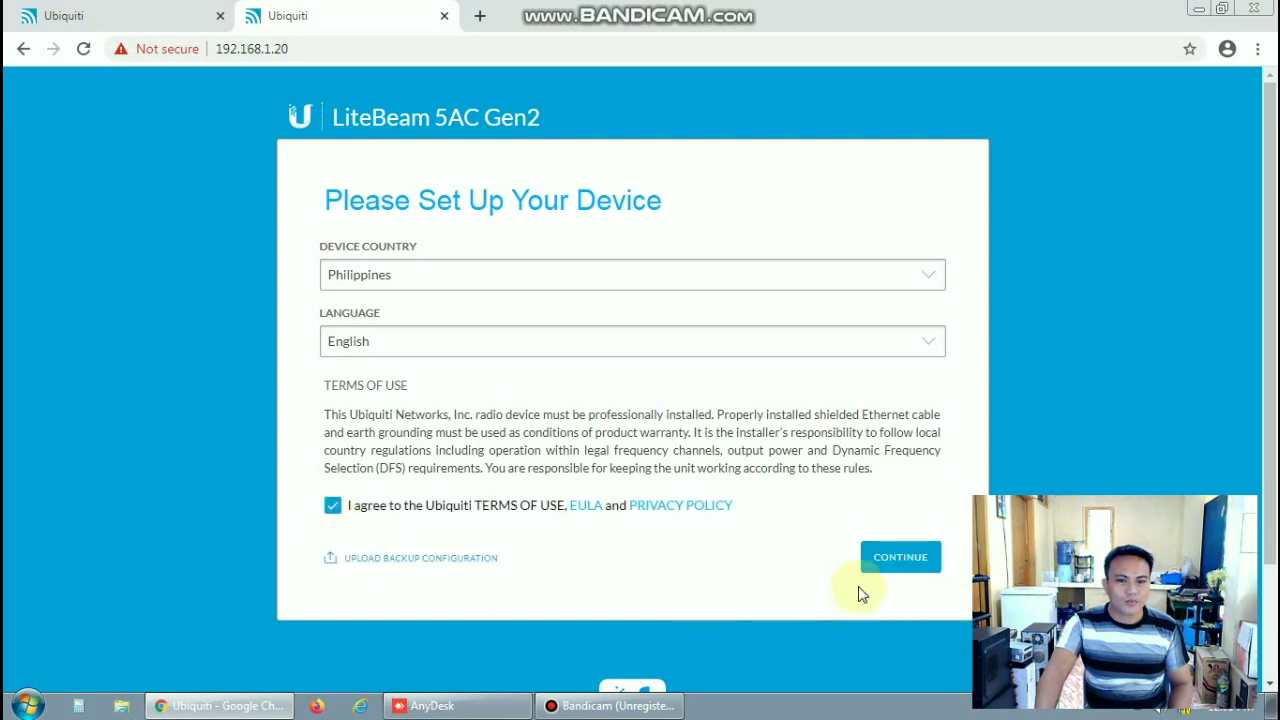
pyautogui.click(886, 561)
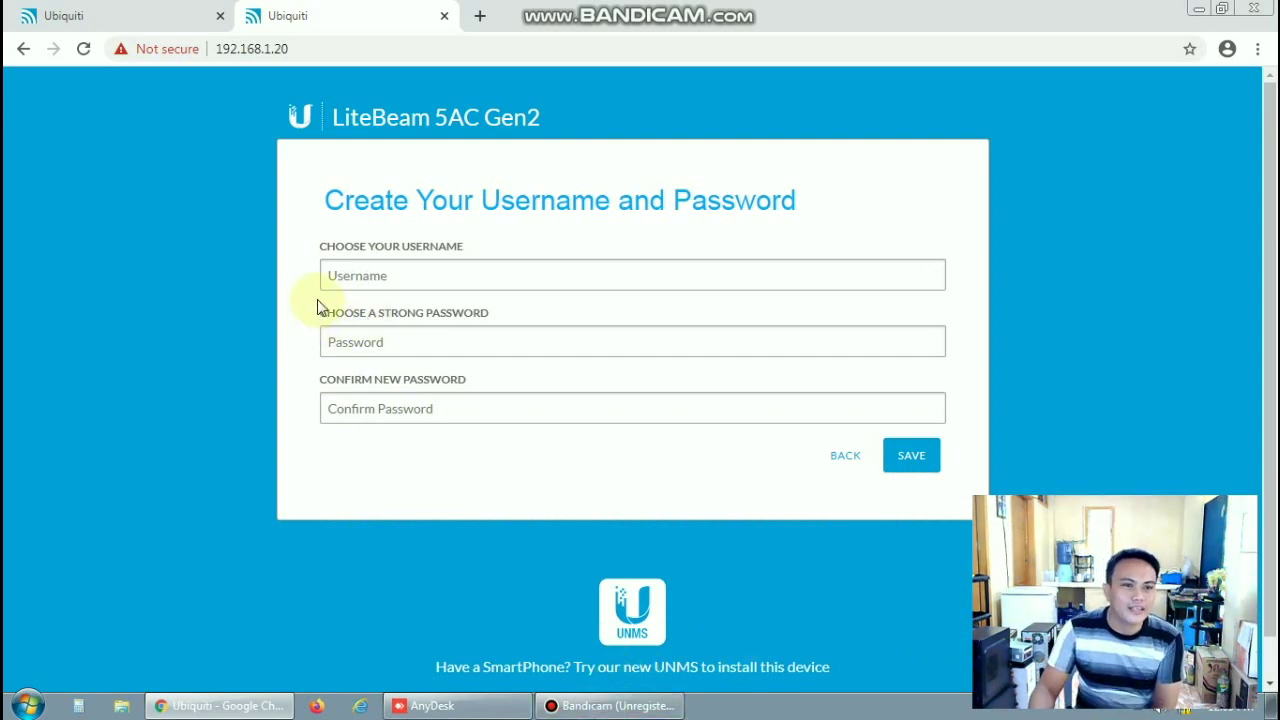
# - Create the device login with the username, enter and confirm the account password, and save it
pyautogui.click(337, 274)
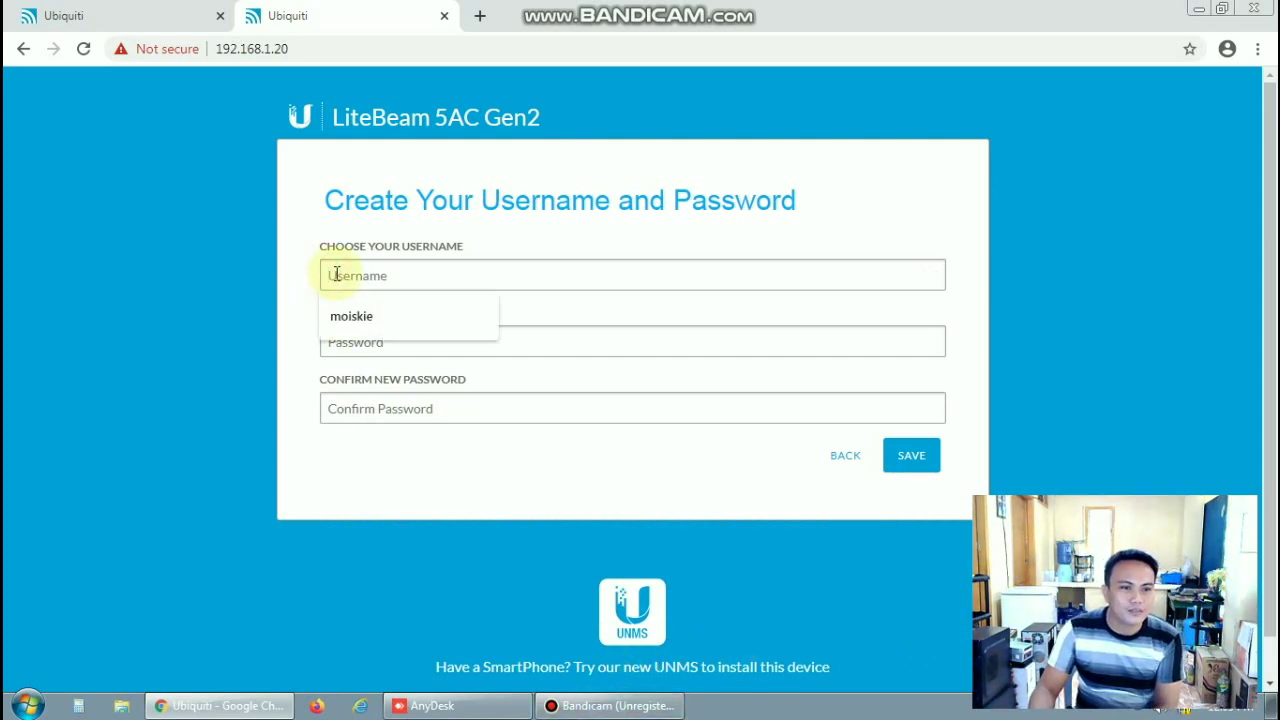
pyautogui.click(346, 315)
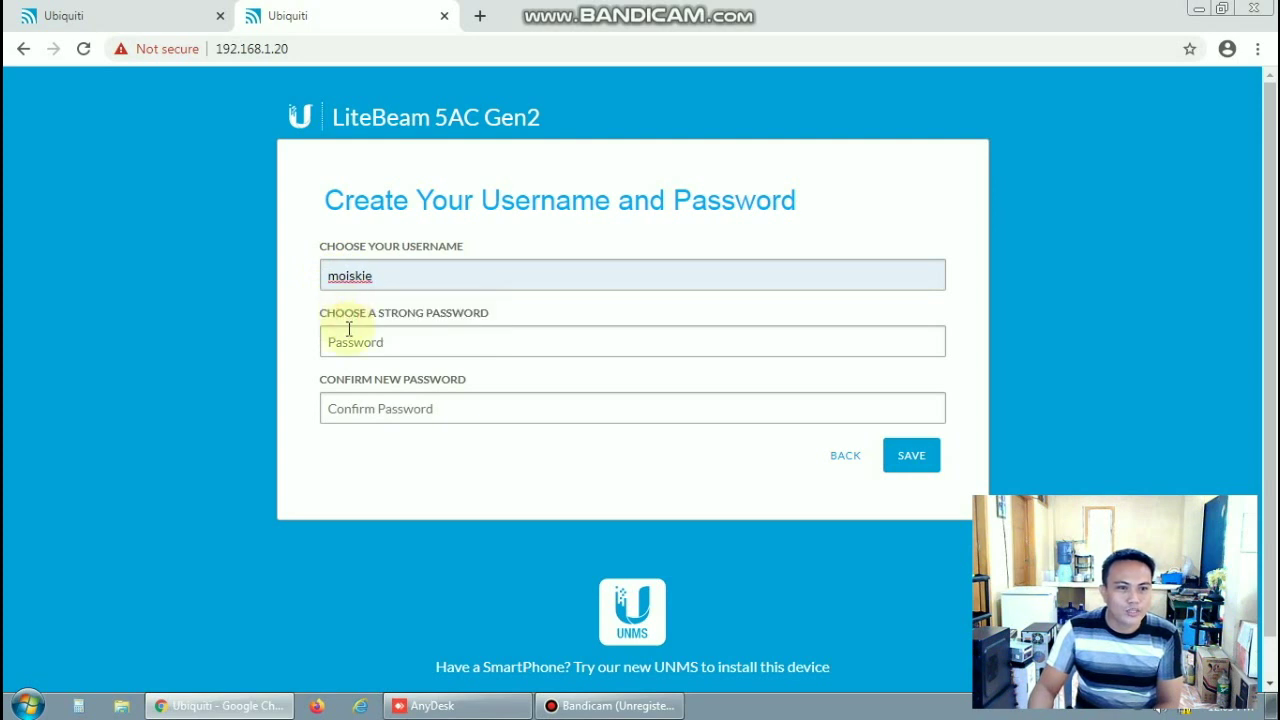
pyautogui.click(346, 345)
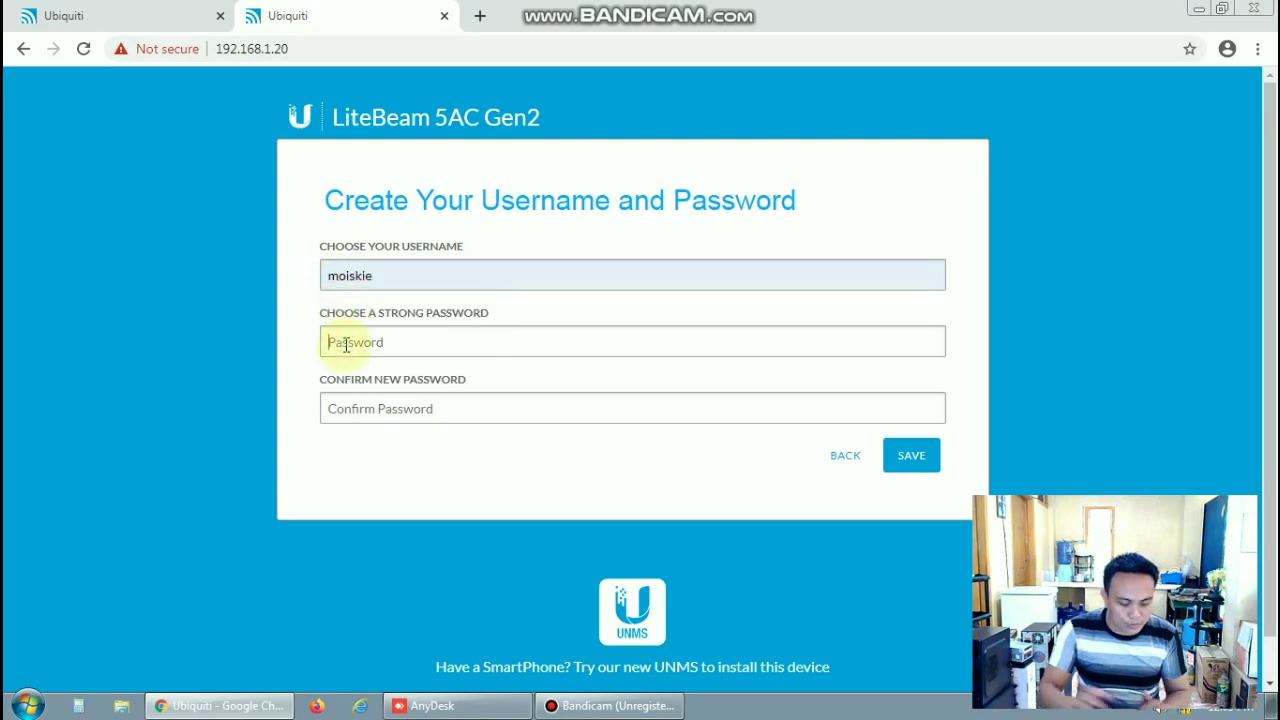
pyautogui.write('•••••••••••')
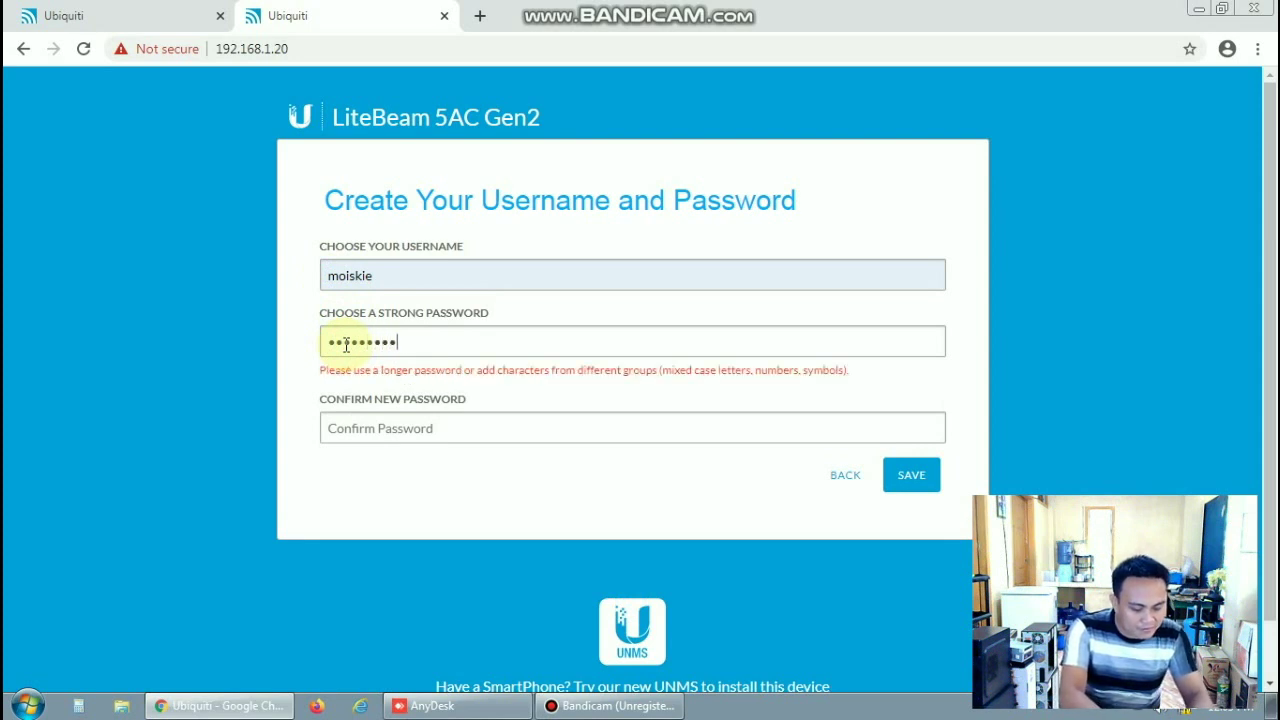
pyautogui.write('•')
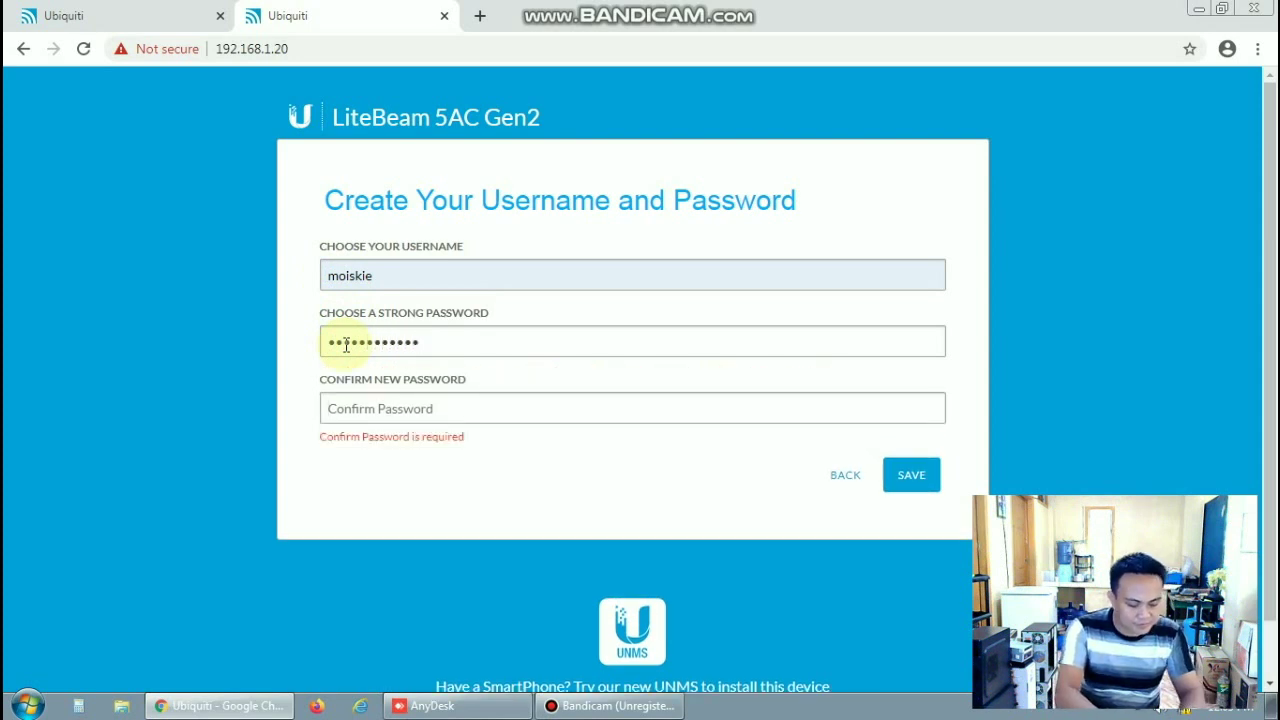
pyautogui.write('•••••••••')
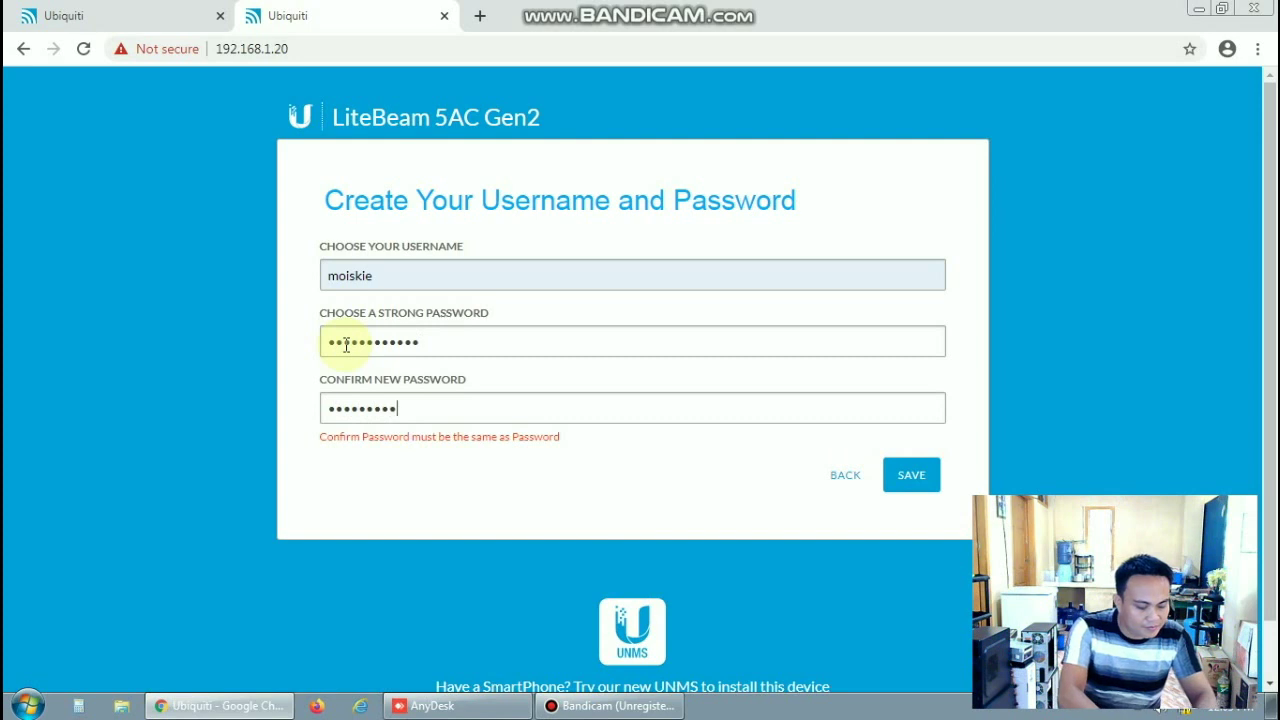
pyautogui.write('••')
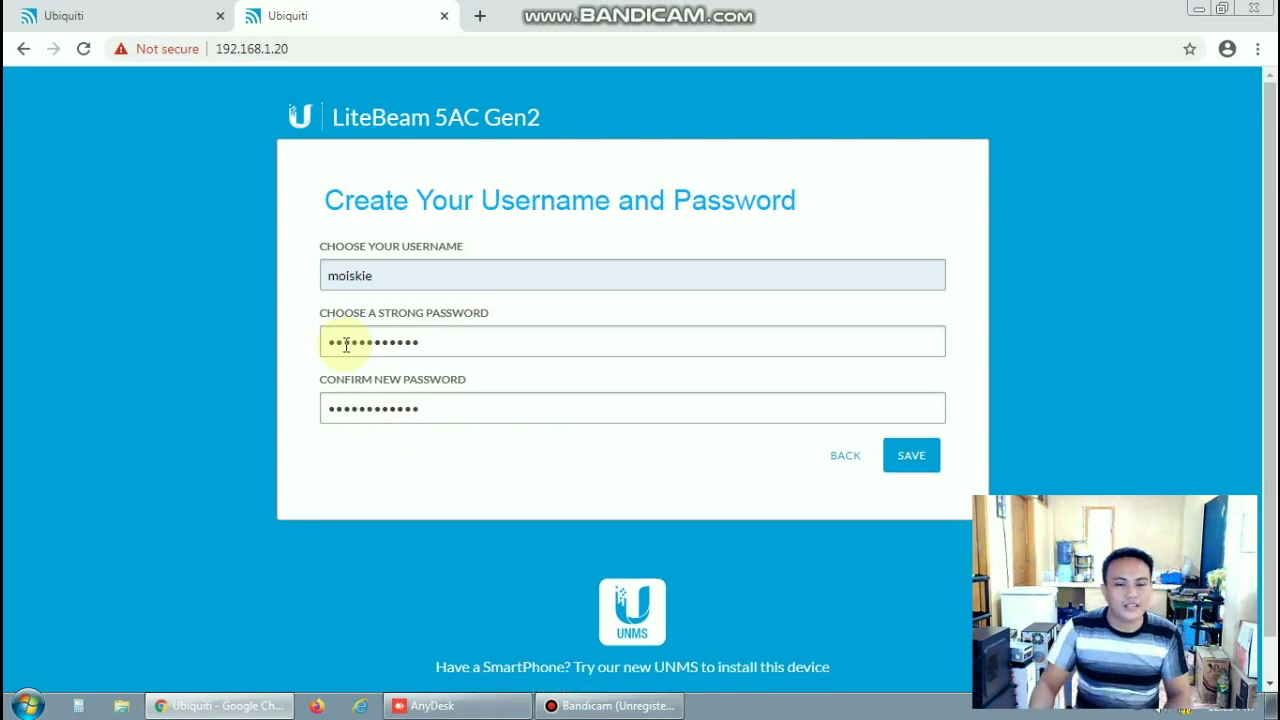
pyautogui.click(910, 457)
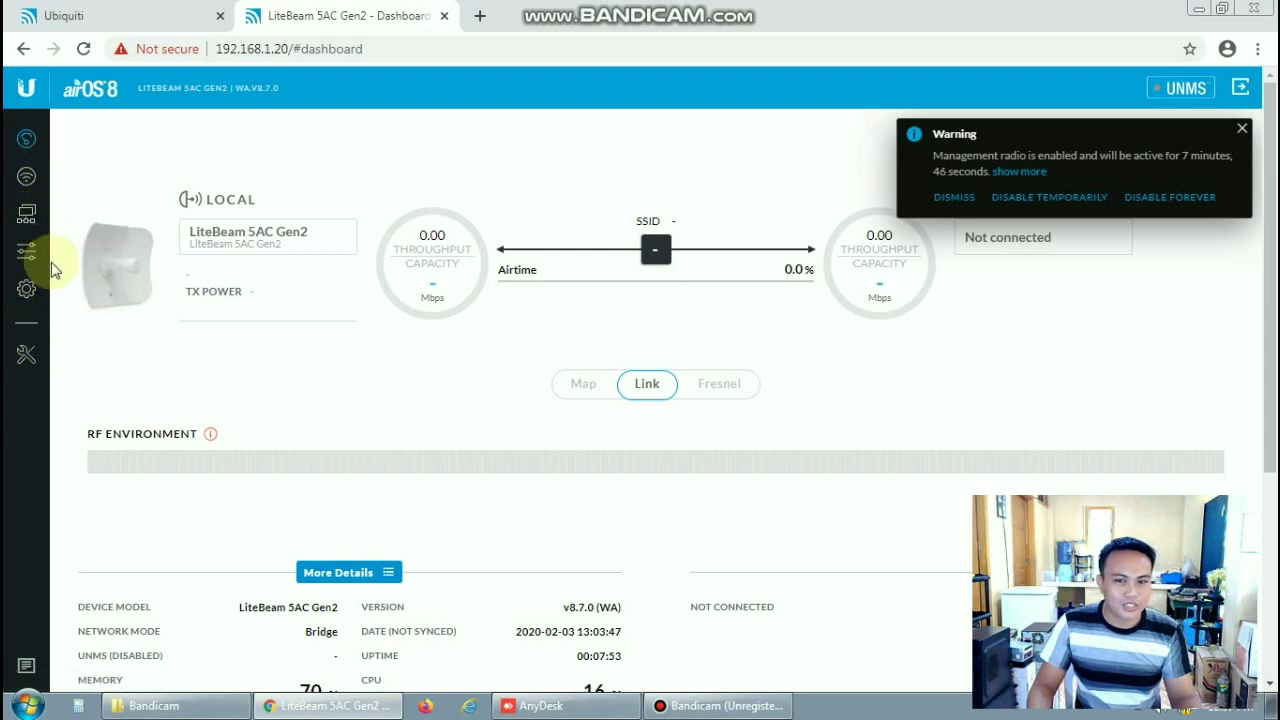
# - Run a site survey from the wireless settings and lock the station to the airMAX AC access point named LiteBeam 5AC Gen2
pyautogui.scroll(-3, 265, 429)
pyautogui.scroll(3, 278, 429)
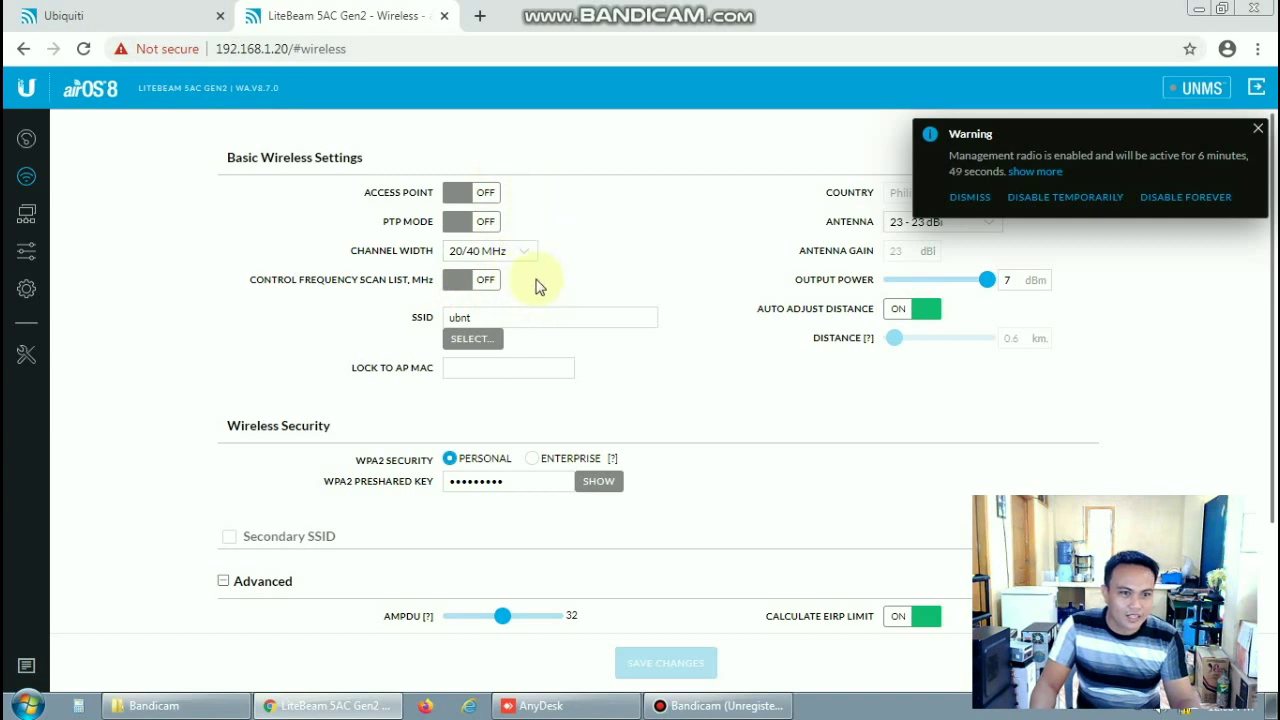
pyautogui.click(427, 324)
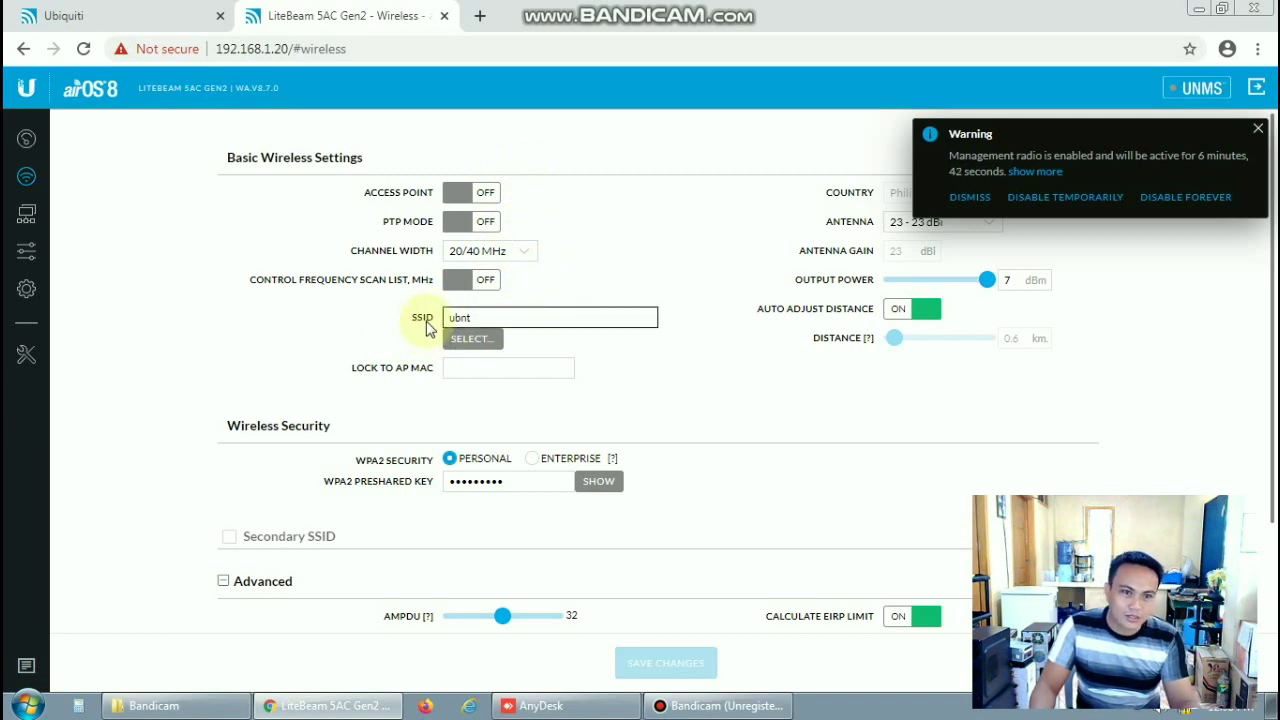
pyautogui.click(465, 340)
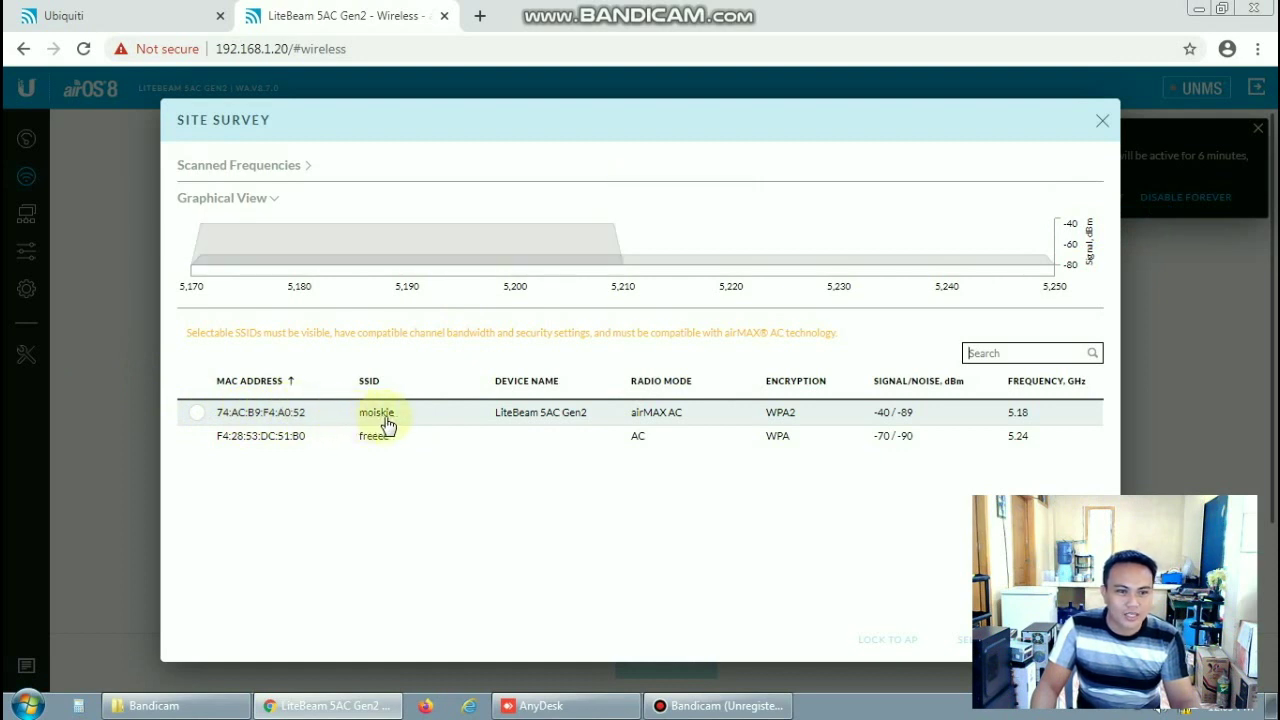
pyautogui.click(196, 414)
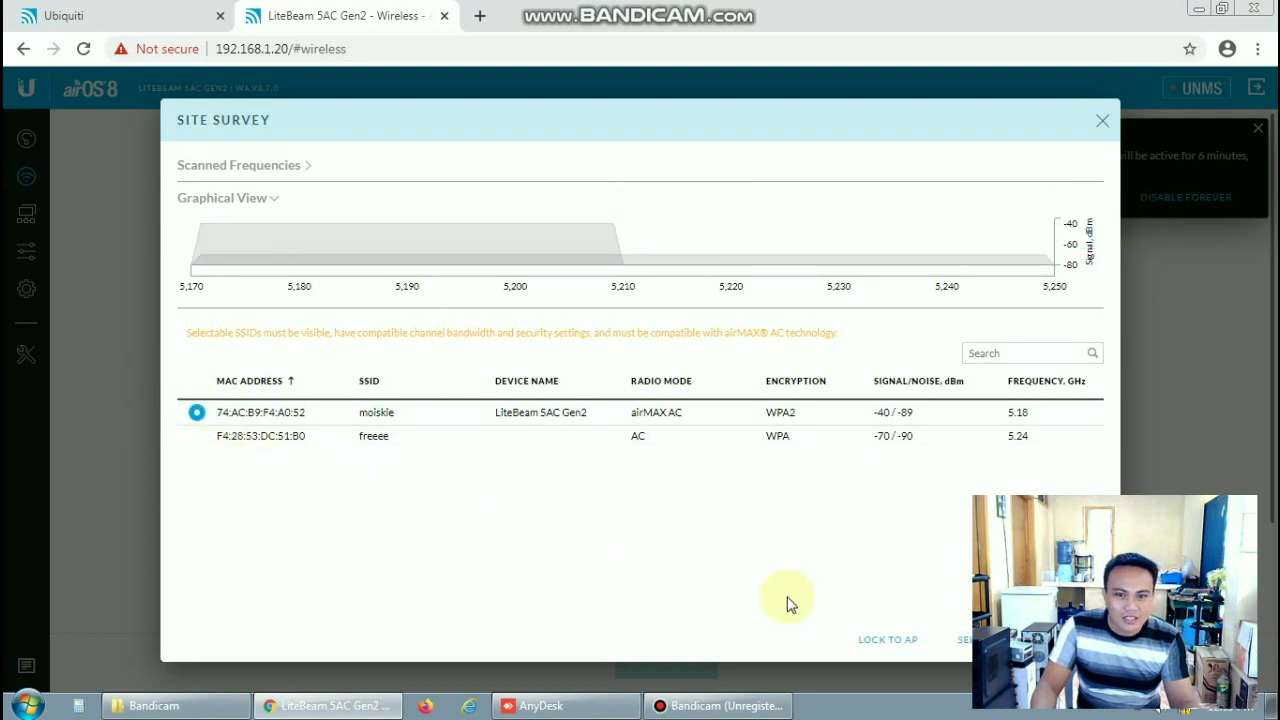
pyautogui.click(883, 641)
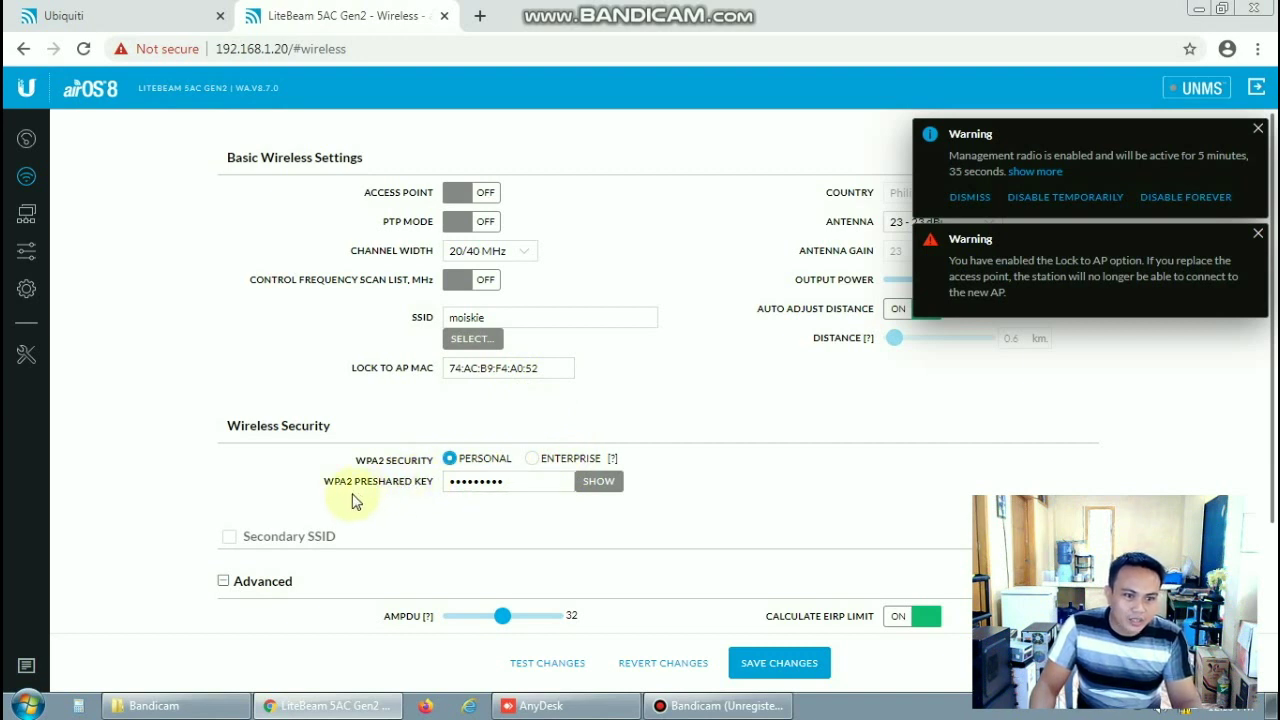
# - Replace the WPA2 preshared key with the access point's key, reveal it to check it and hide it again
pyautogui.click(600, 484)
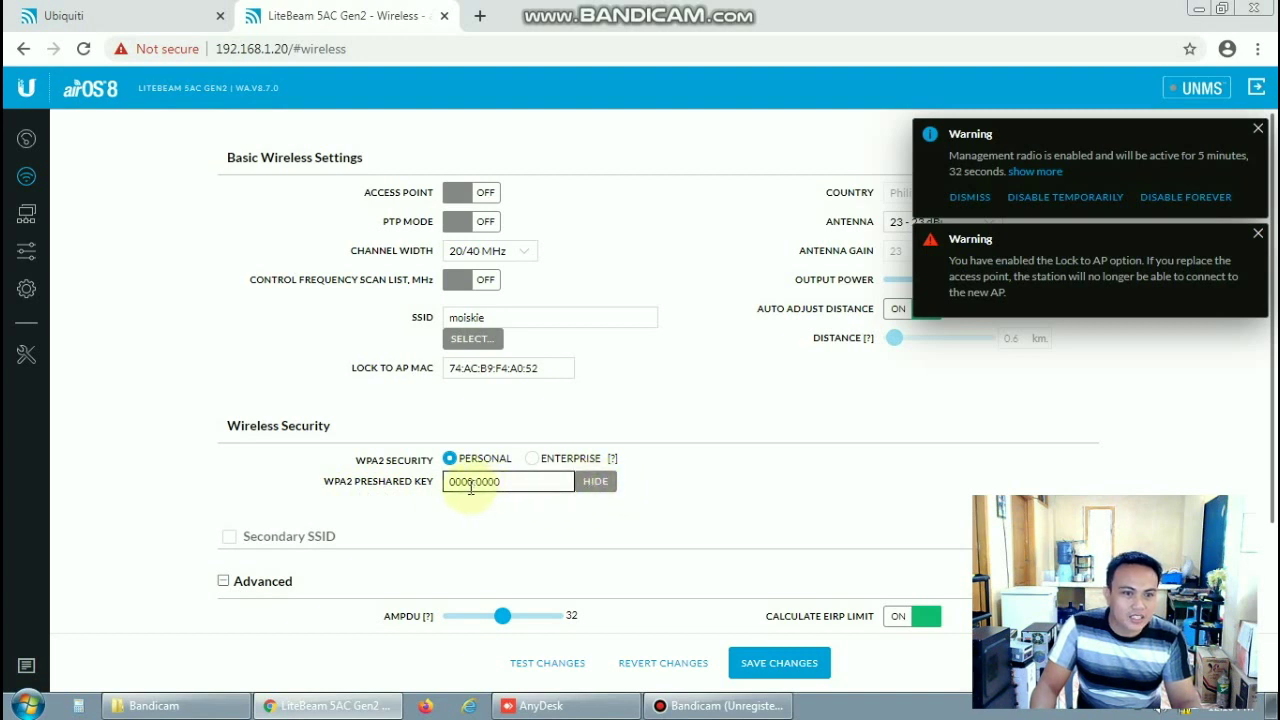
pyautogui.click(595, 481)
pyautogui.hotkey('ctrl', 'a')
pyautogui.press('BackSpace')
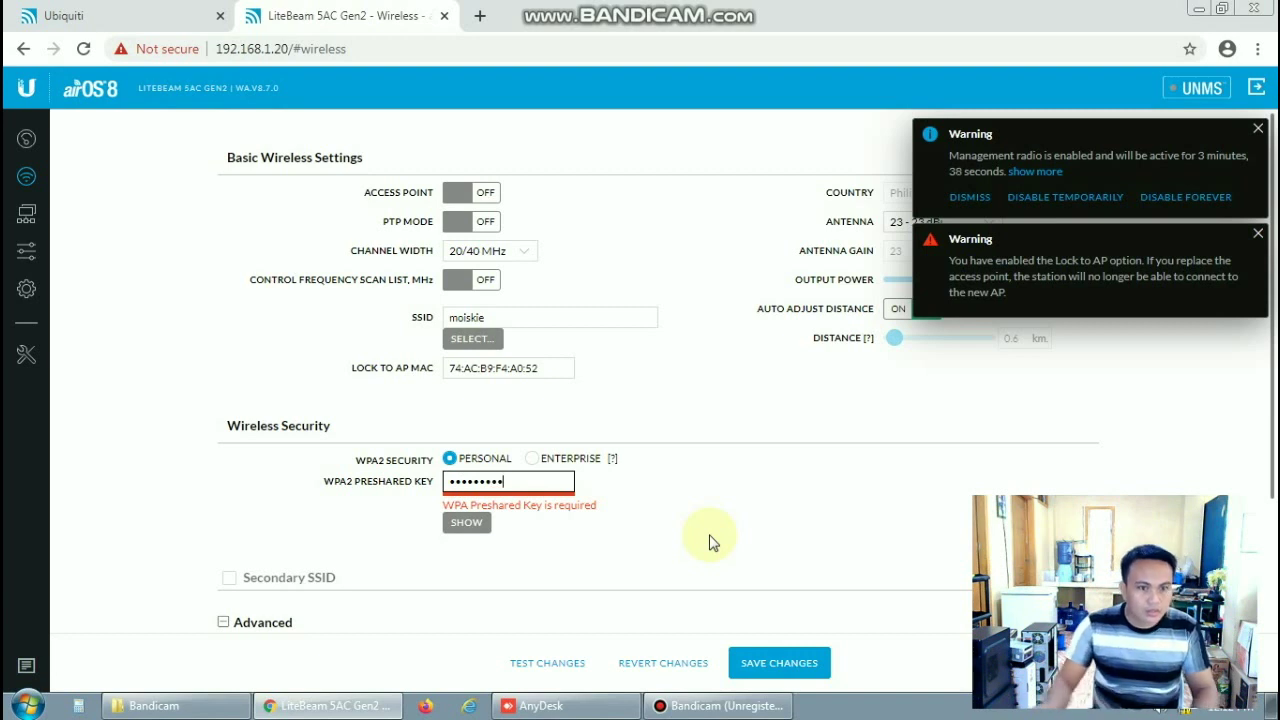
pyautogui.click(456, 523)
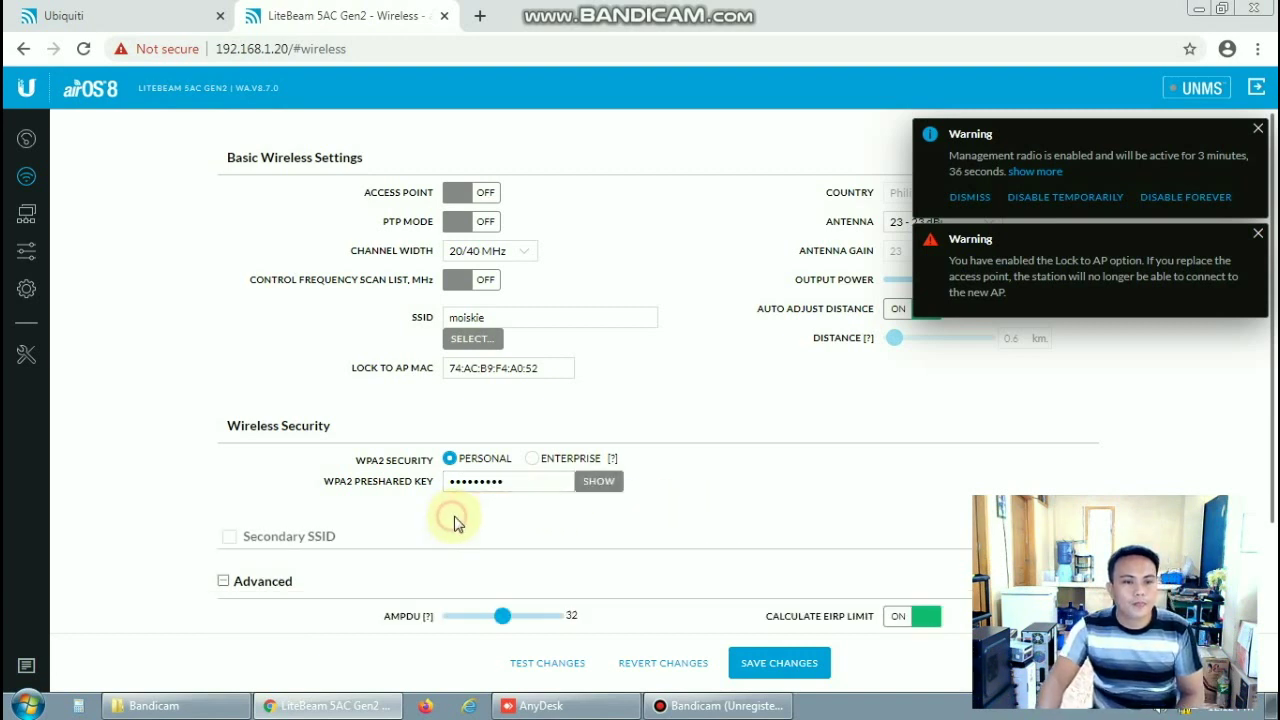
pyautogui.click(598, 484)
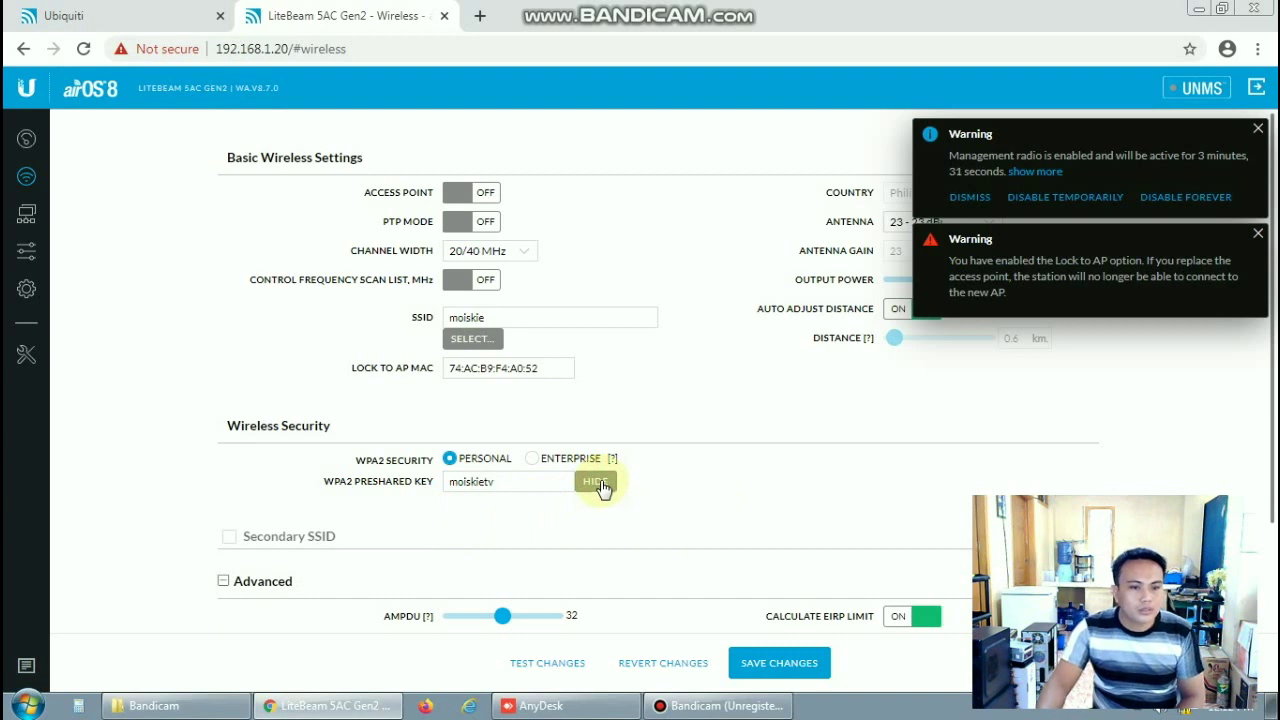
pyautogui.click(596, 484)
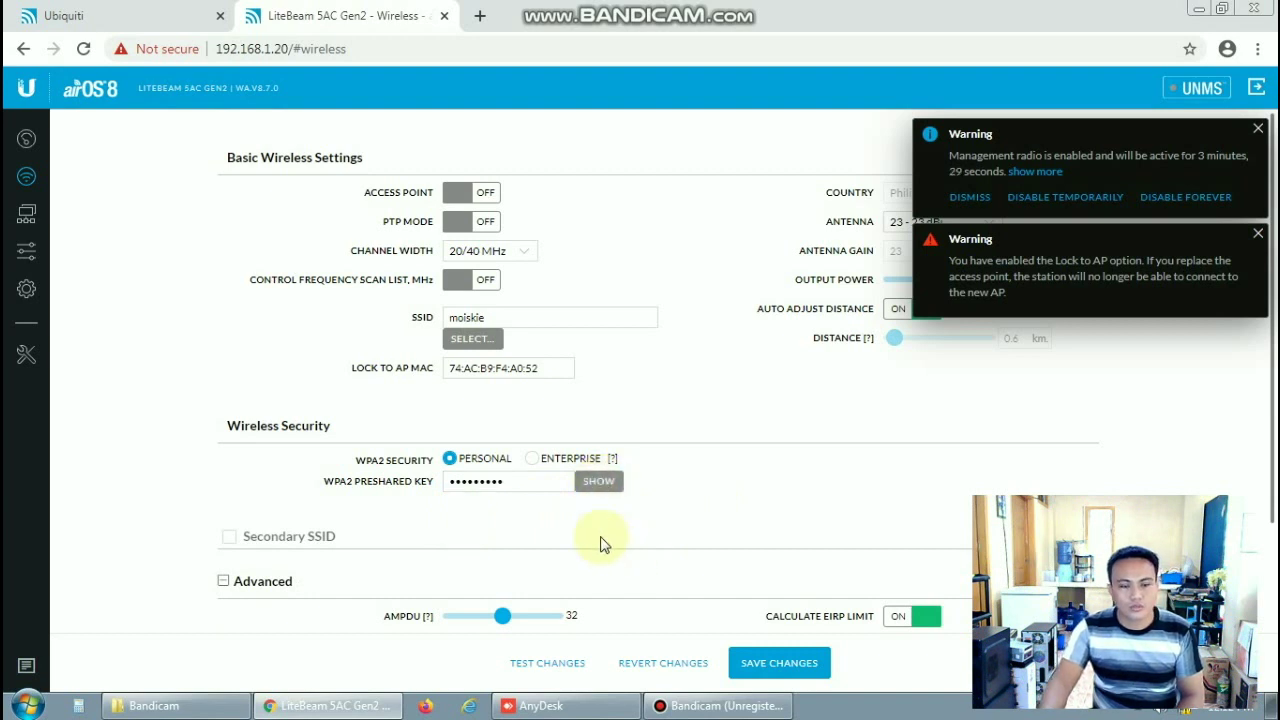
pyautogui.click(508, 483)
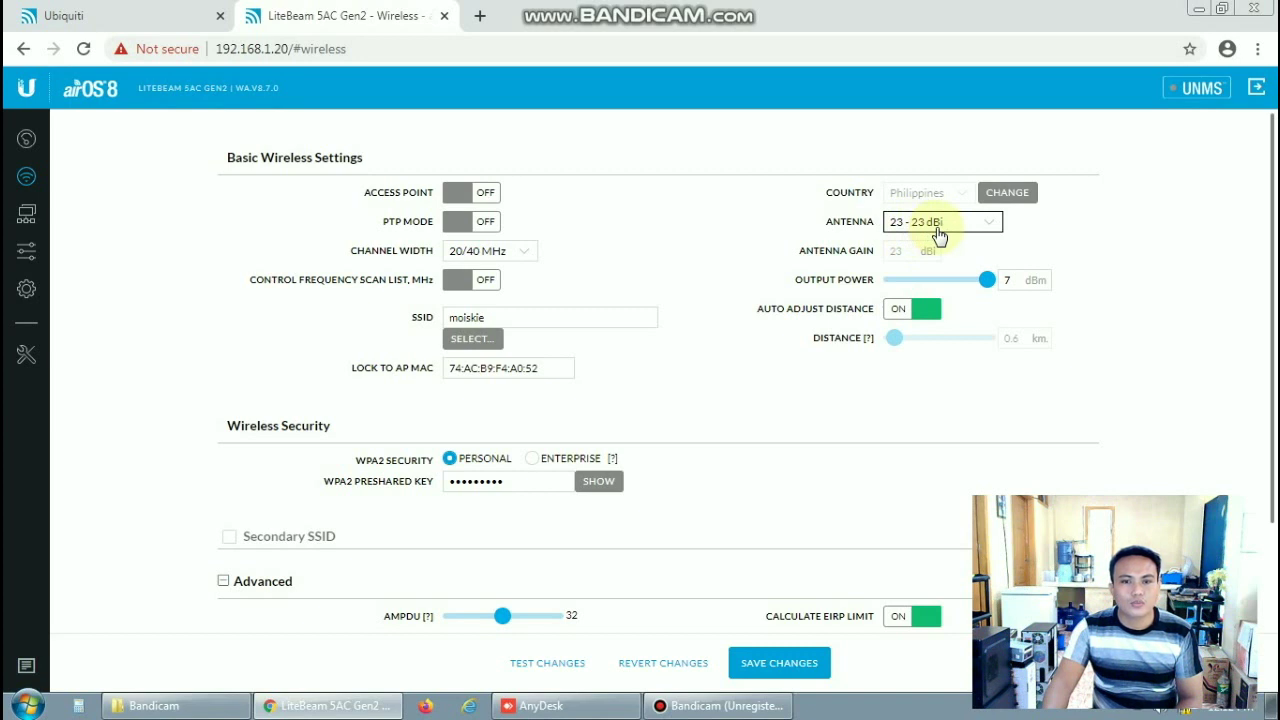
# - Change the antenna to Feed only - 6 dBi and raise the output power to 24 dBm
pyautogui.moveTo(987, 280); pyautogui.dragTo(1018, 325)
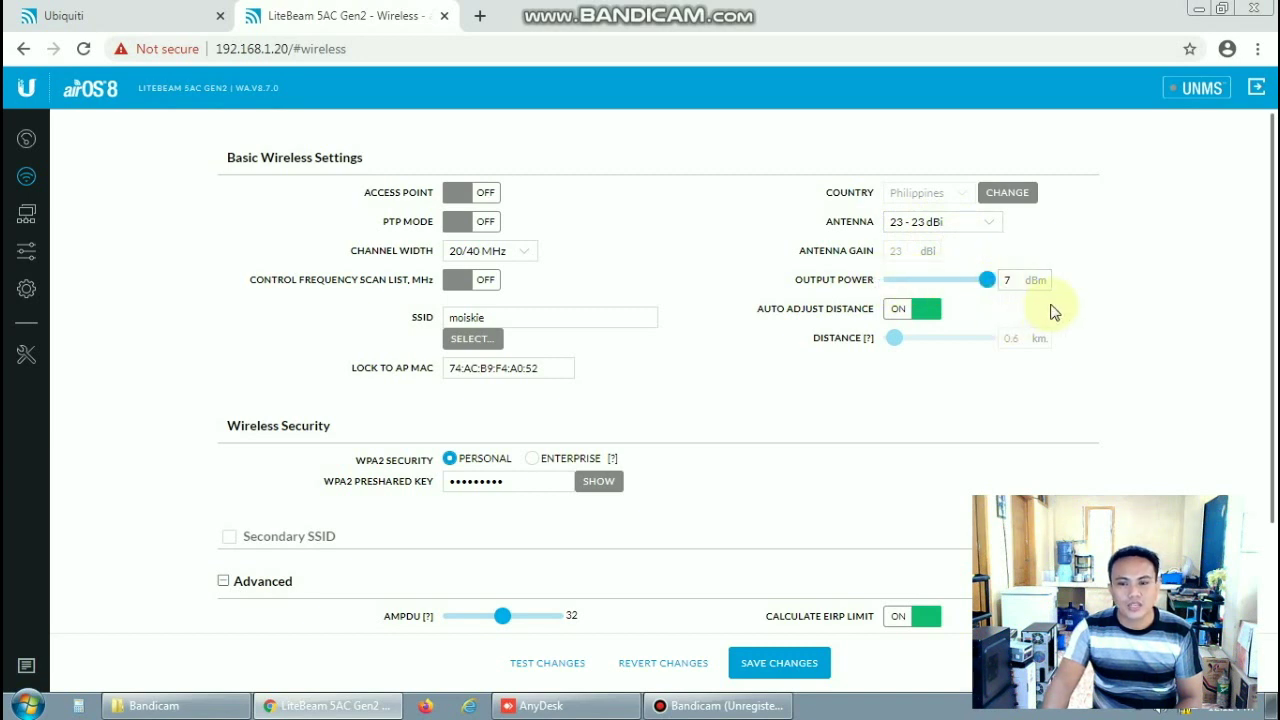
pyautogui.click(988, 222)
pyautogui.click(928, 256)
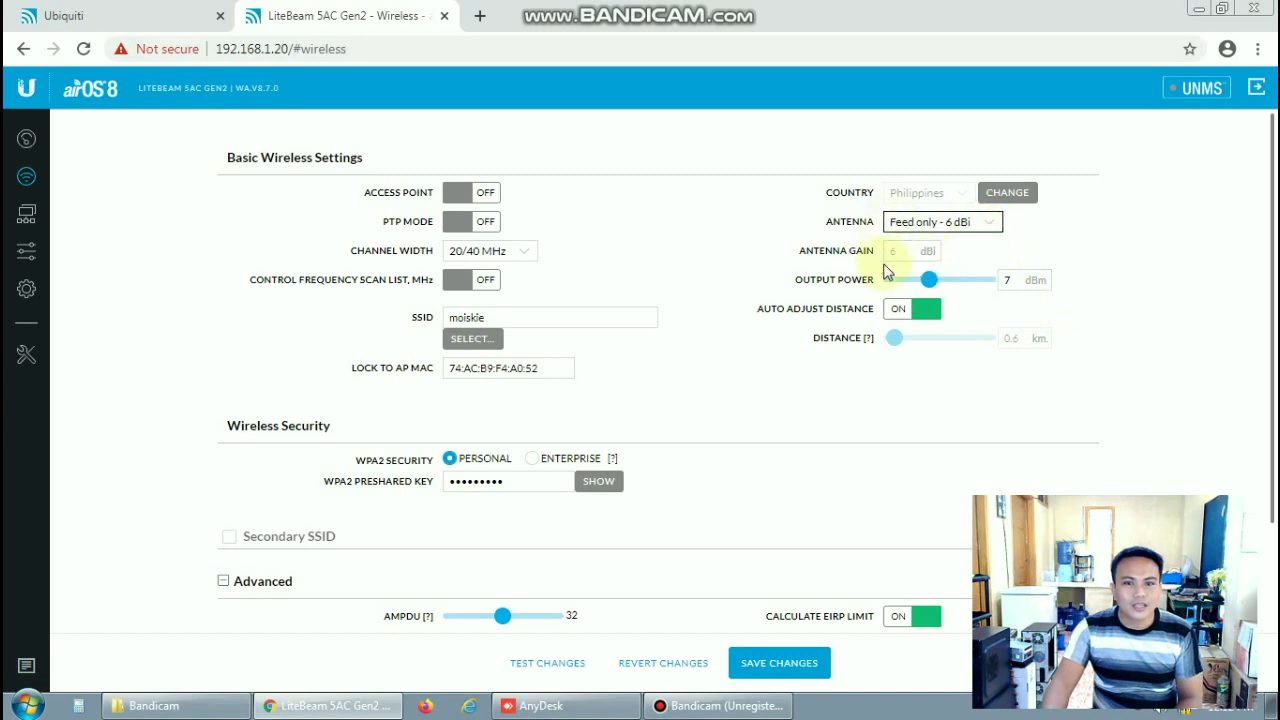
pyautogui.moveTo(926, 284); pyautogui.dragTo(1005, 298)
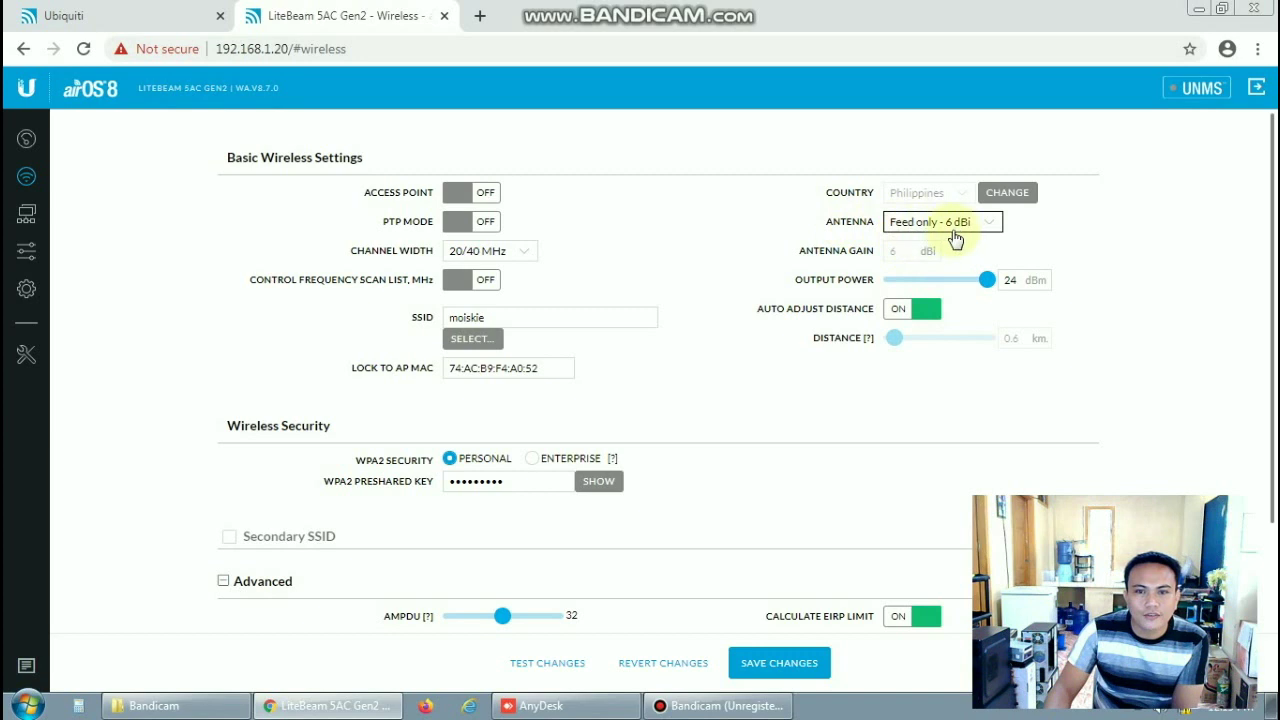
# - Set the station's airMAX station priority to High in the advanced wireless settings and save the changes
pyautogui.scroll(-2, 944, 357)
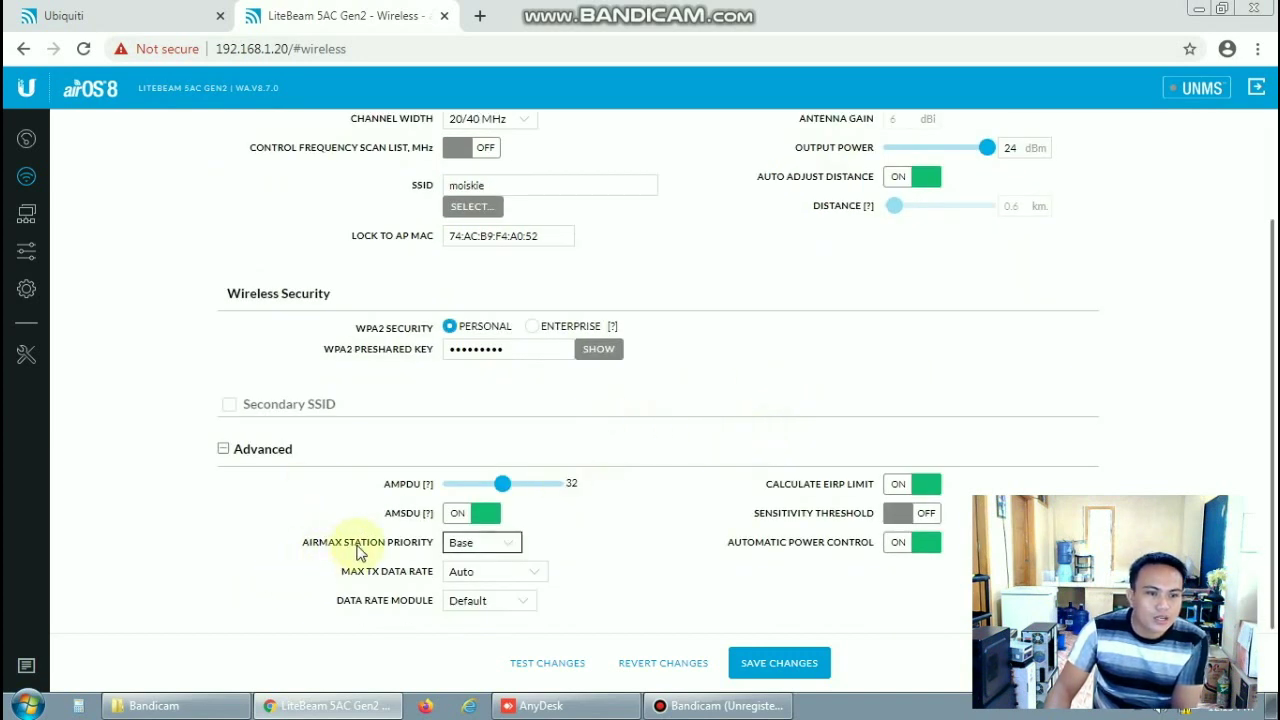
pyautogui.click(510, 548)
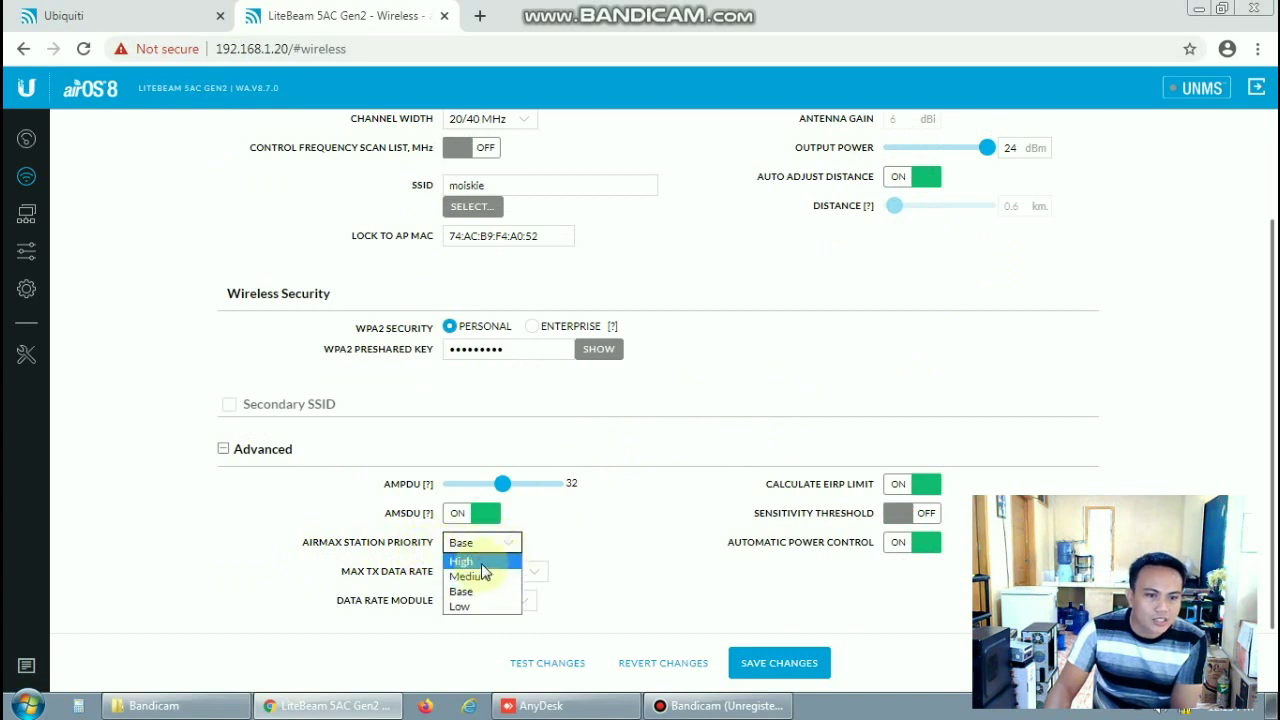
pyautogui.click(468, 562)
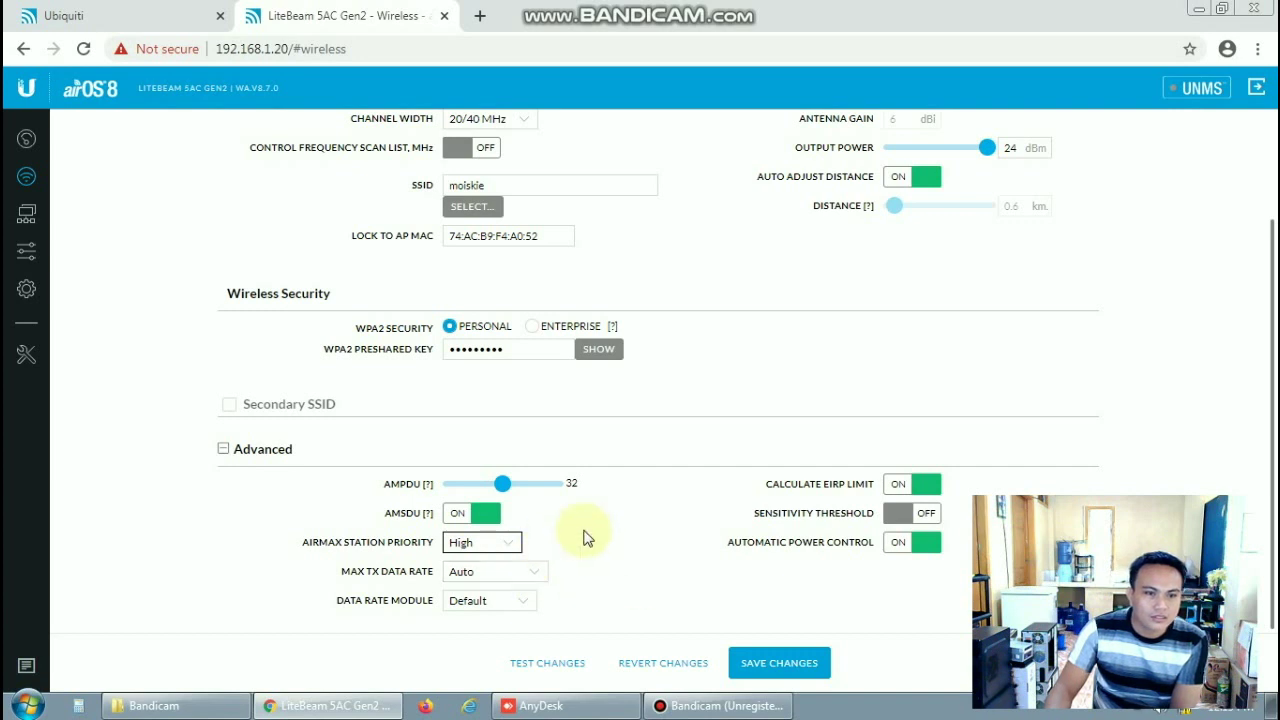
pyautogui.click(514, 548)
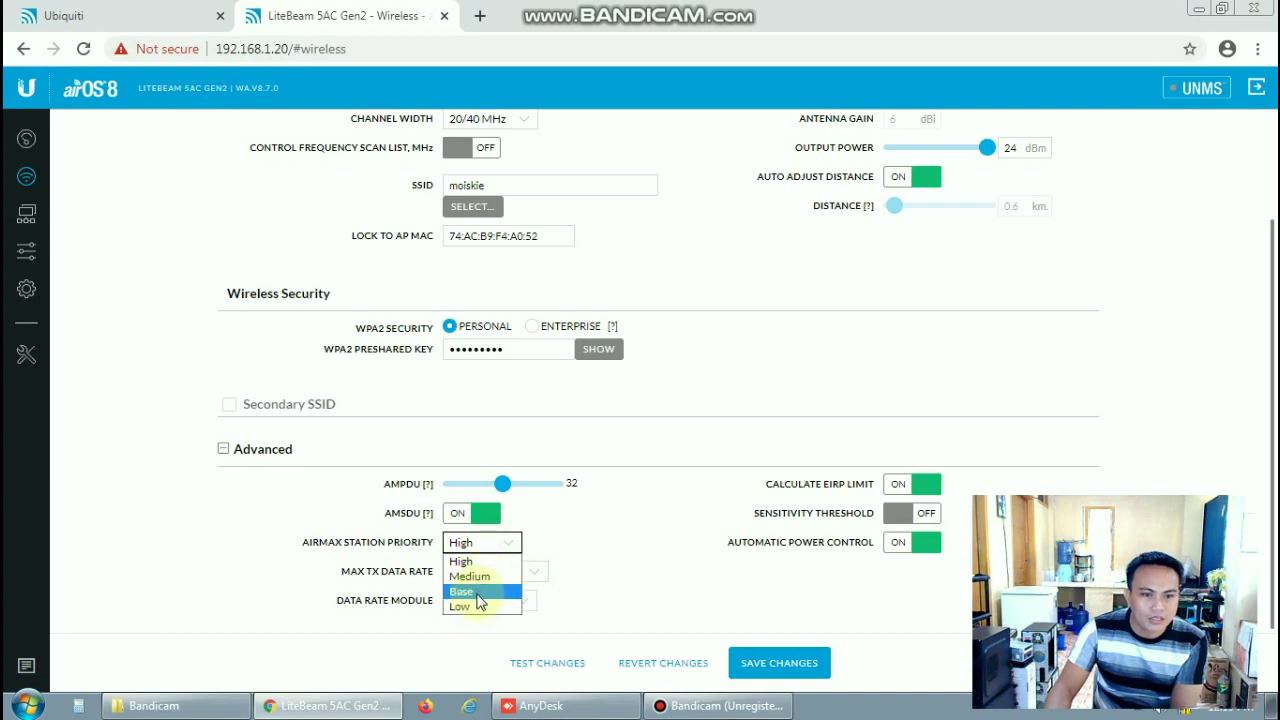
pyautogui.click(505, 542)
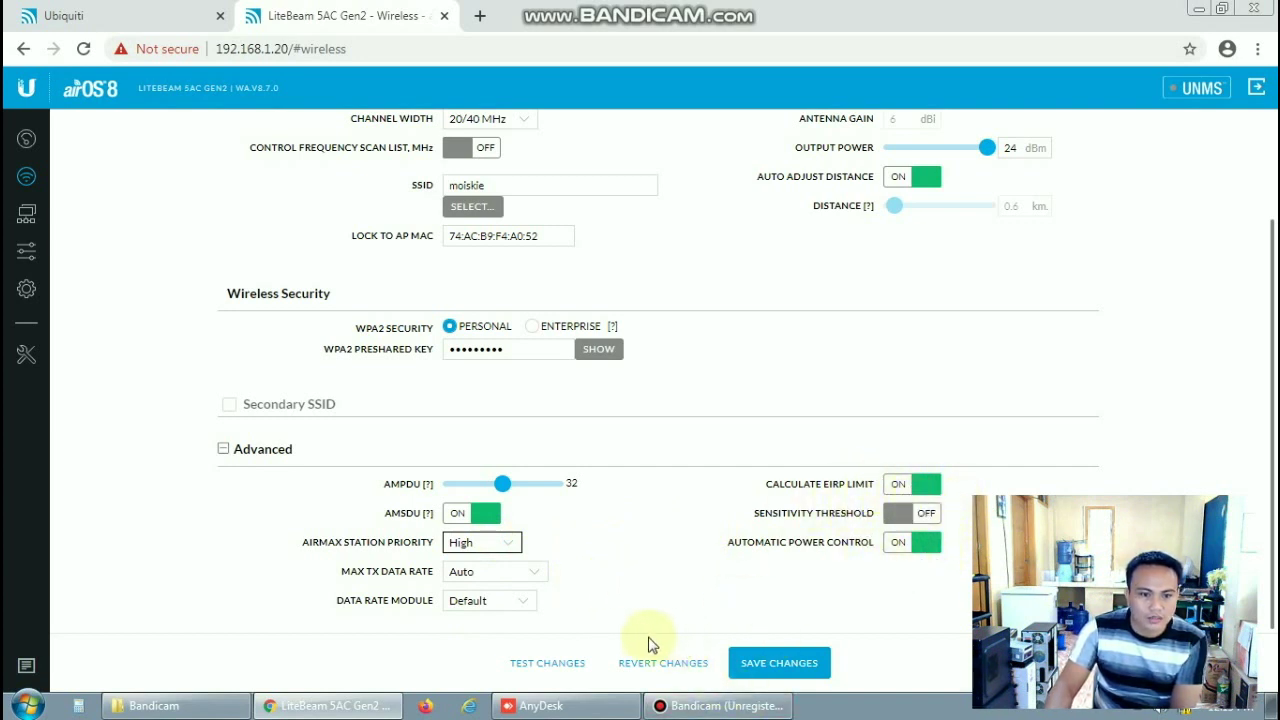
pyautogui.scroll(1, 630, 563)
pyautogui.scroll(-1, 634, 563)
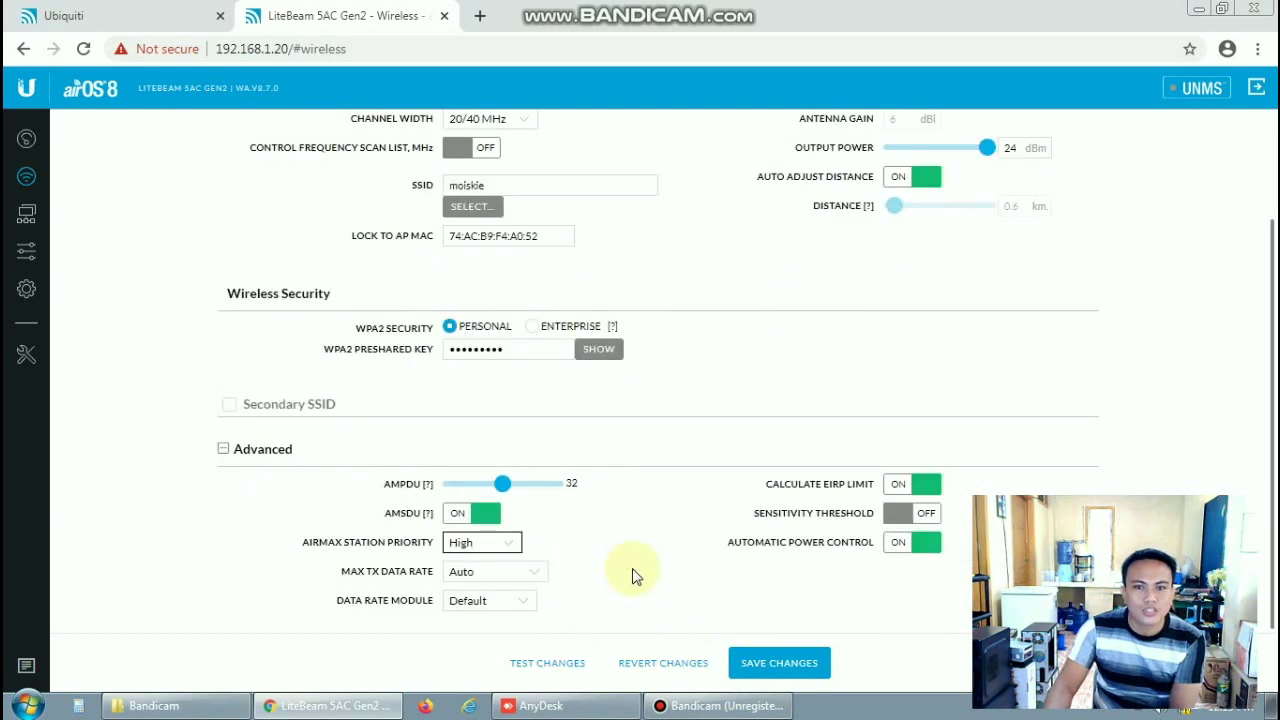
pyautogui.click(780, 663)
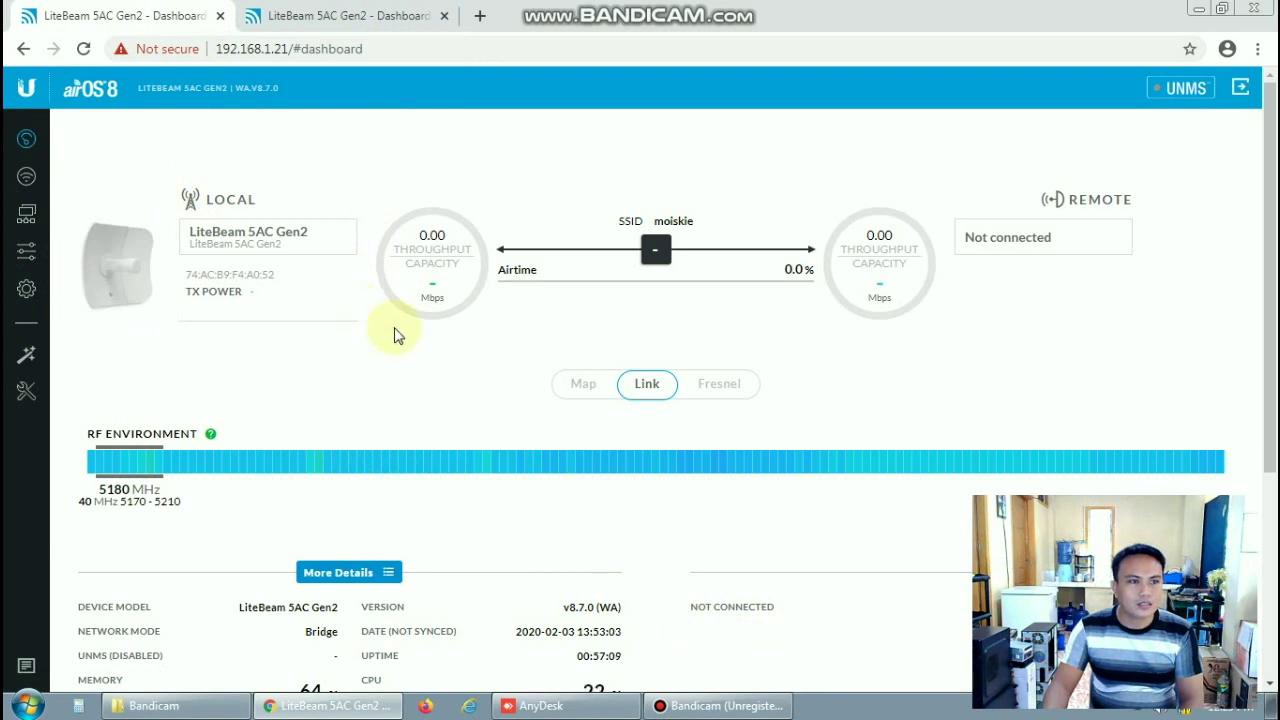
# - Copy the station's MAC address from the dashboard at 192.168.1.20 and switch to the access point at 192.168.1.21
pyautogui.click(326, 15)
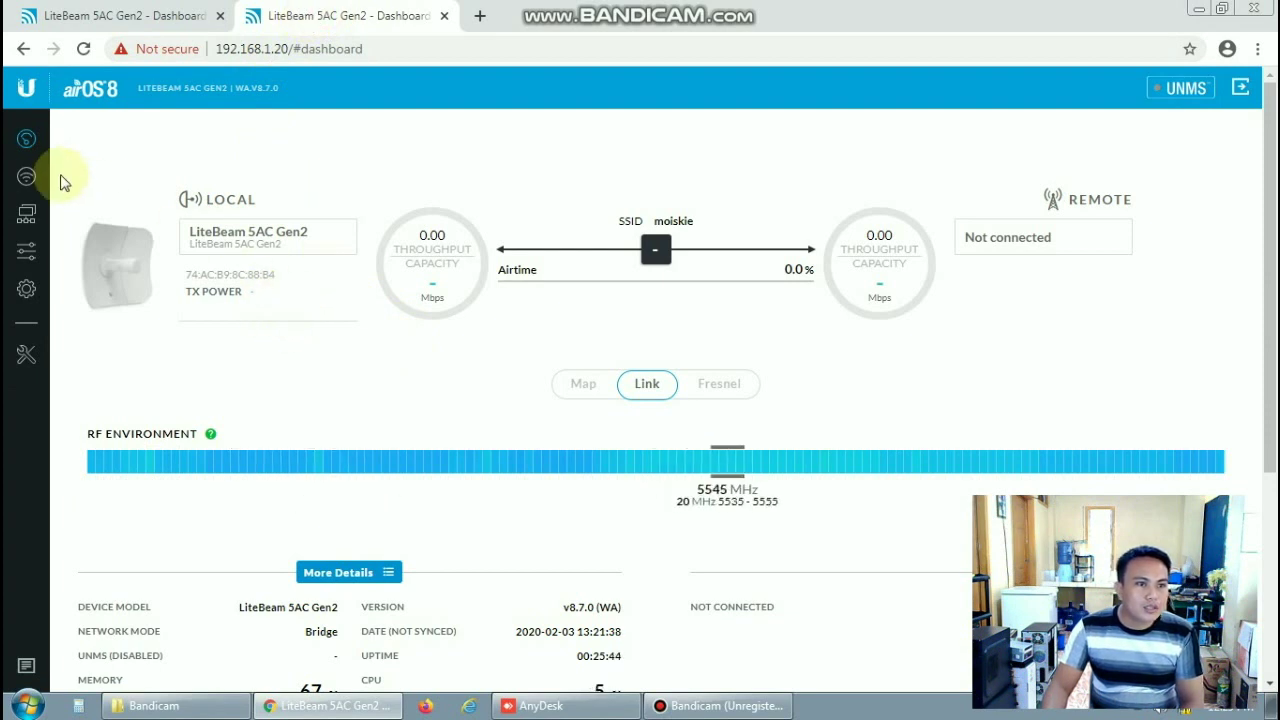
pyautogui.click(26, 176)
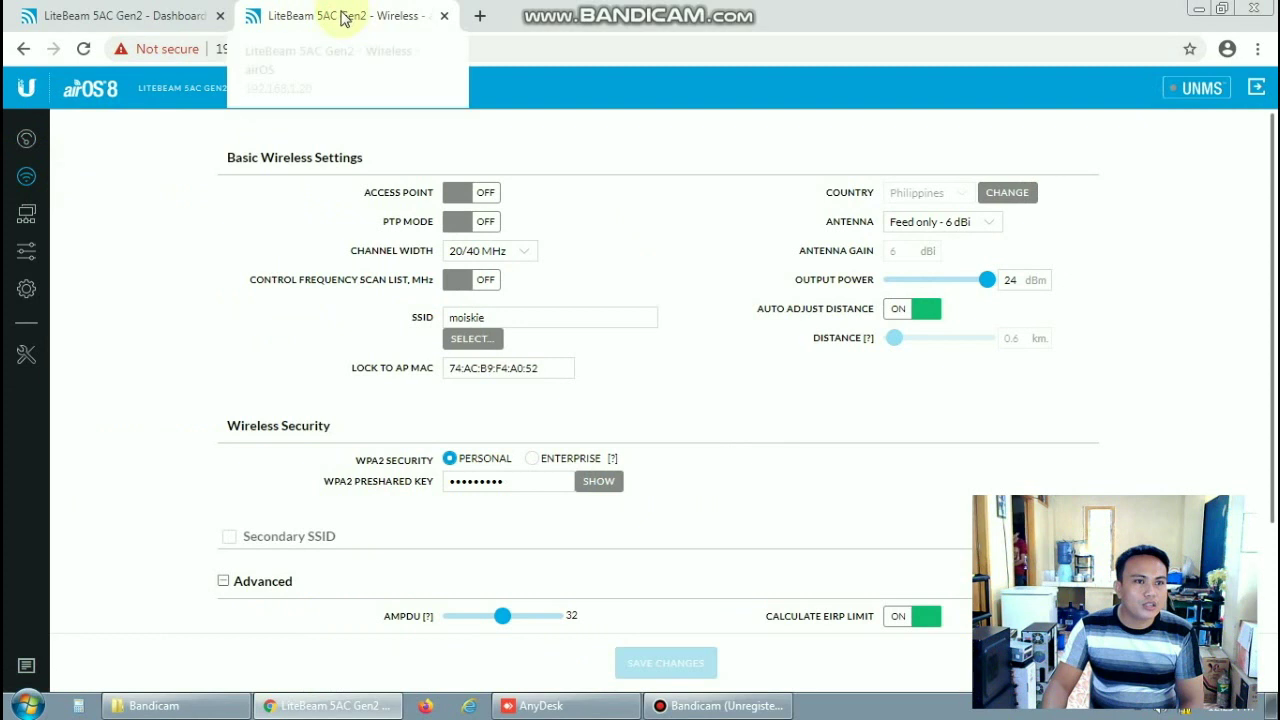
pyautogui.click(280, 276)
pyautogui.doubleClick(278, 283)
pyautogui.click(257, 277)
pyautogui.doubleClick(257, 277)
pyautogui.rightClick(242, 281)
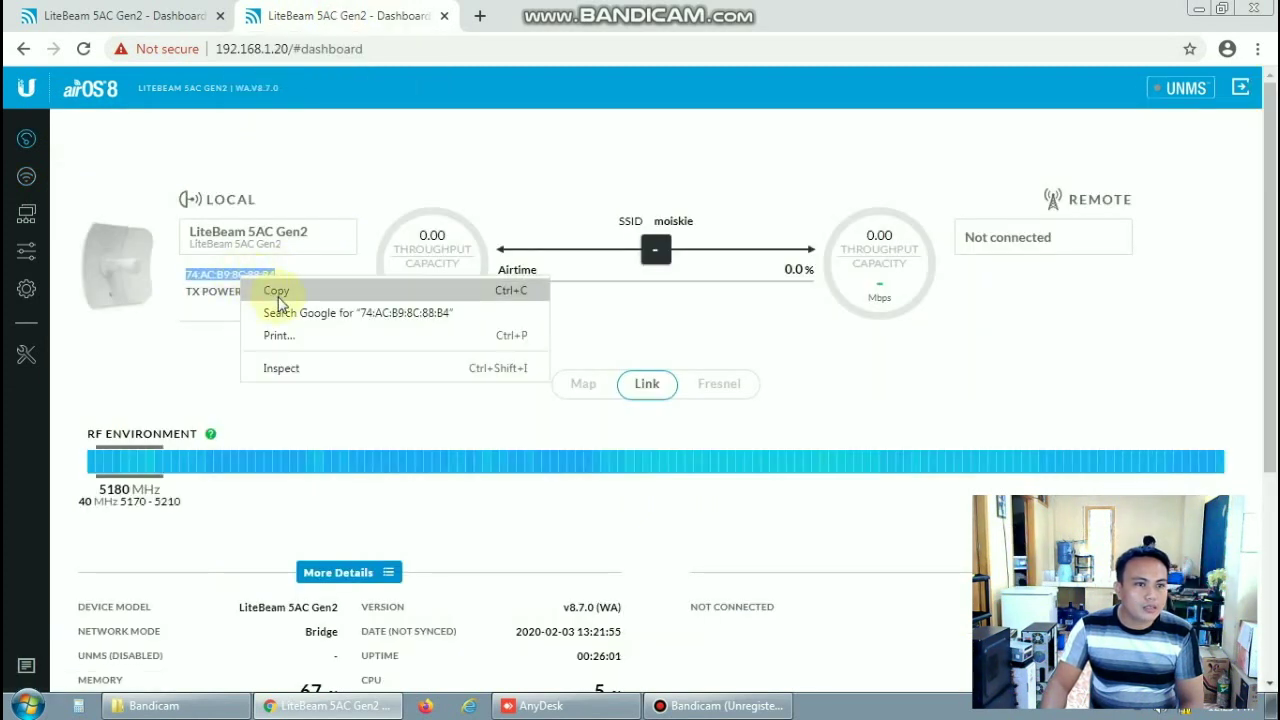
pyautogui.click(276, 290)
pyautogui.hotkey('ctrl', 'Tab')
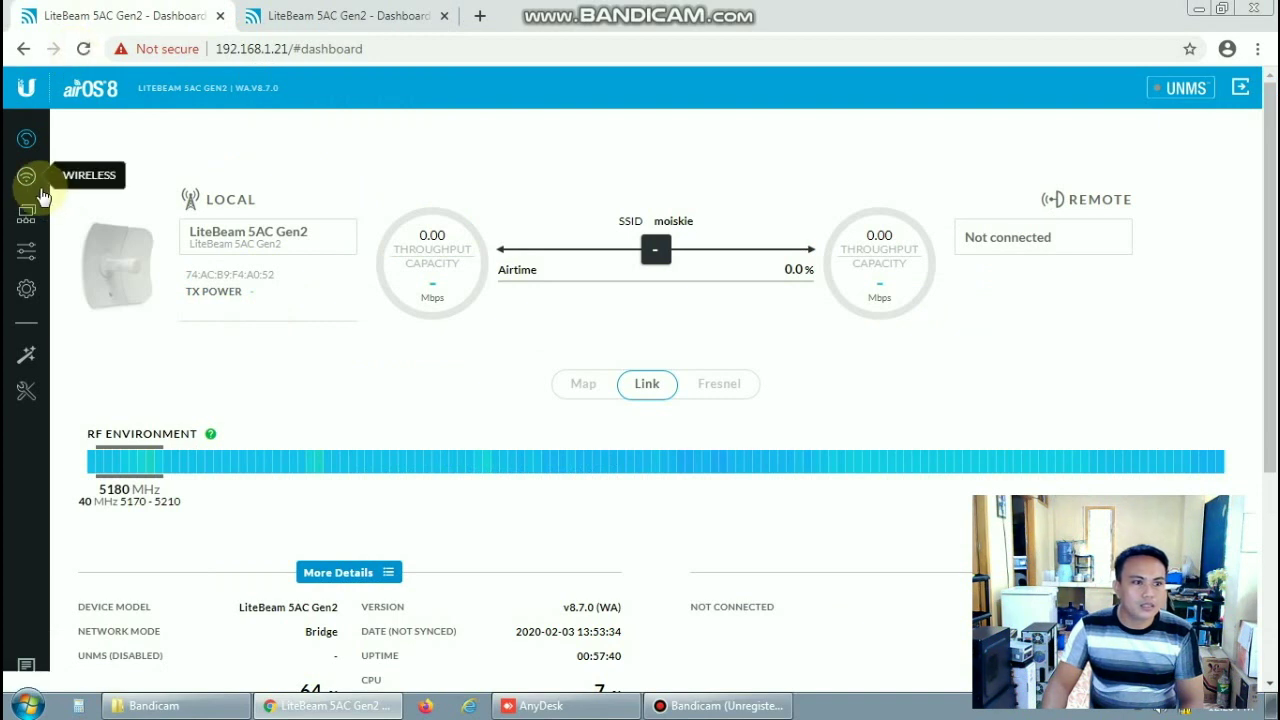
# - Add the copied MAC 74:AC:B9:8C:88:B4 to the access point's MAC ACL with the comment bravo 2
pyautogui.click(27, 178)
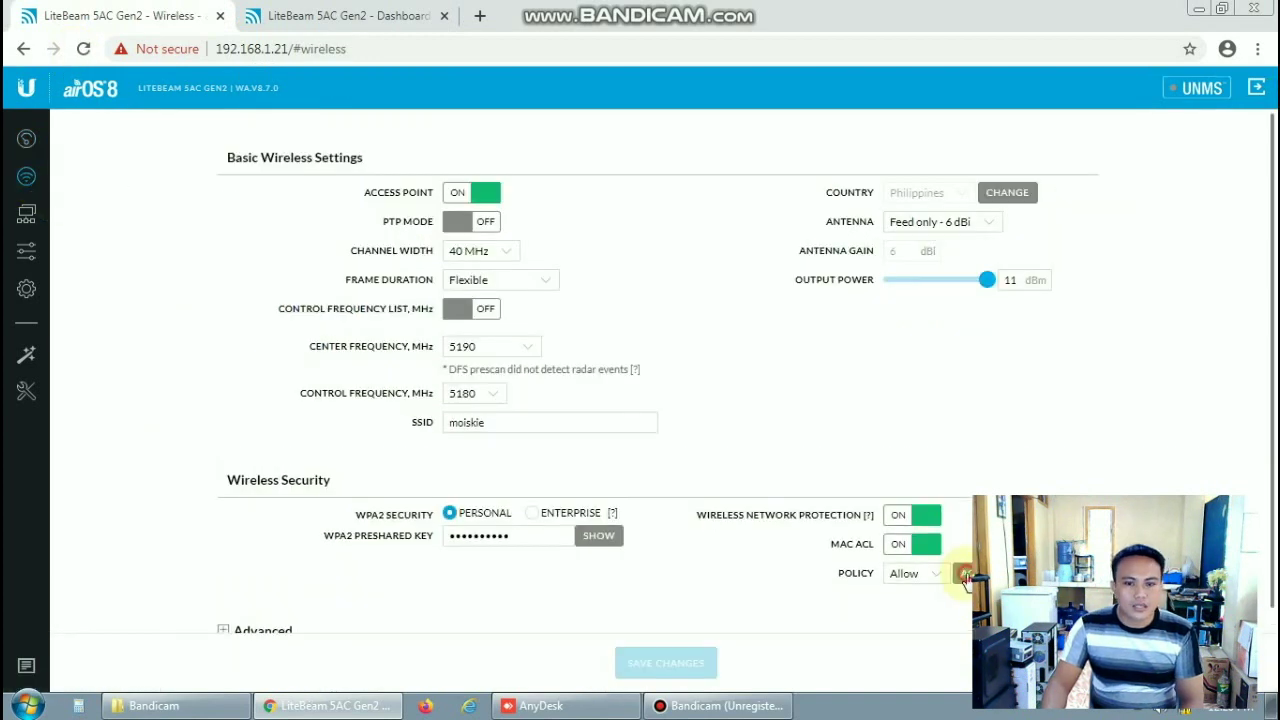
pyautogui.click(964, 576)
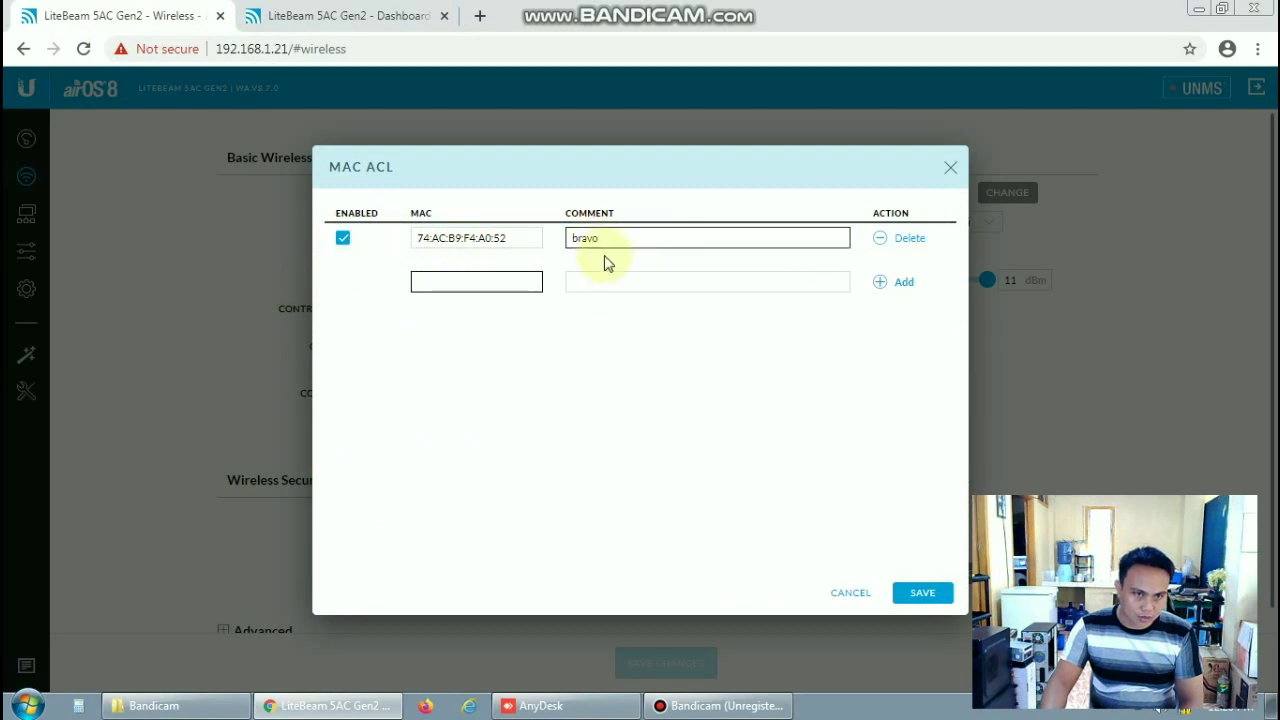
pyautogui.rightClick(426, 282)
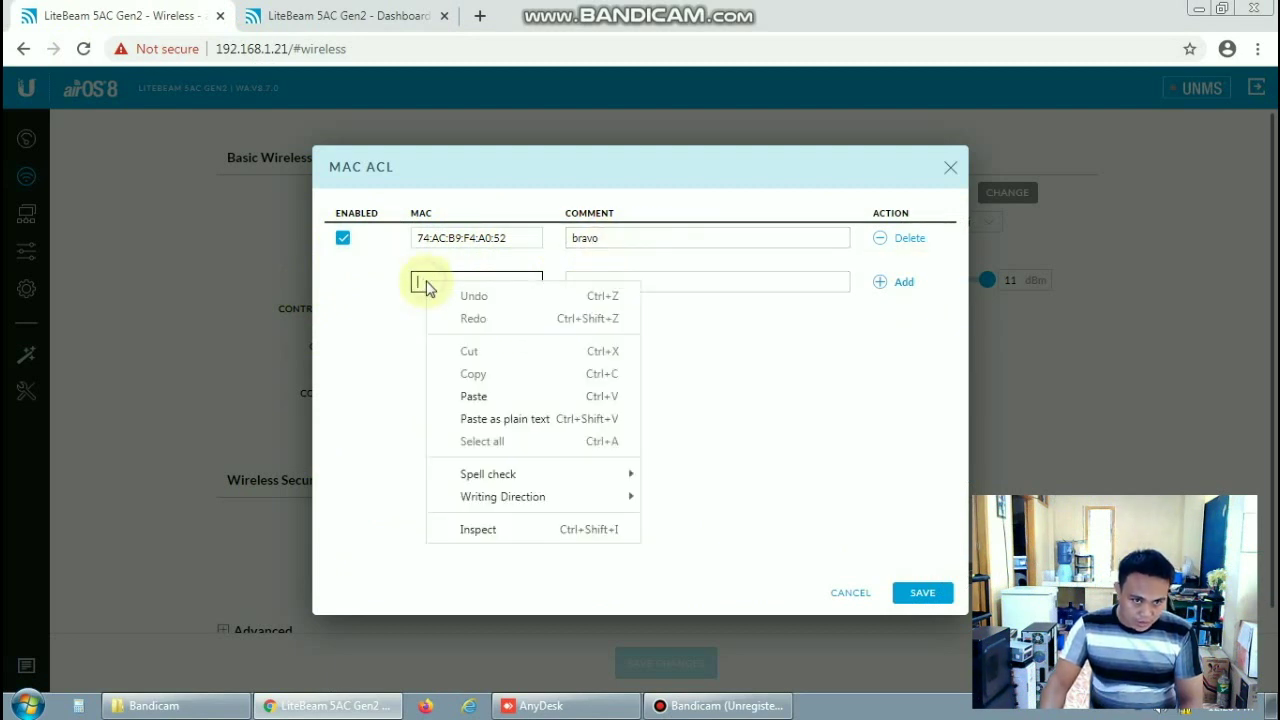
pyautogui.click(473, 397)
pyautogui.press('Tab')
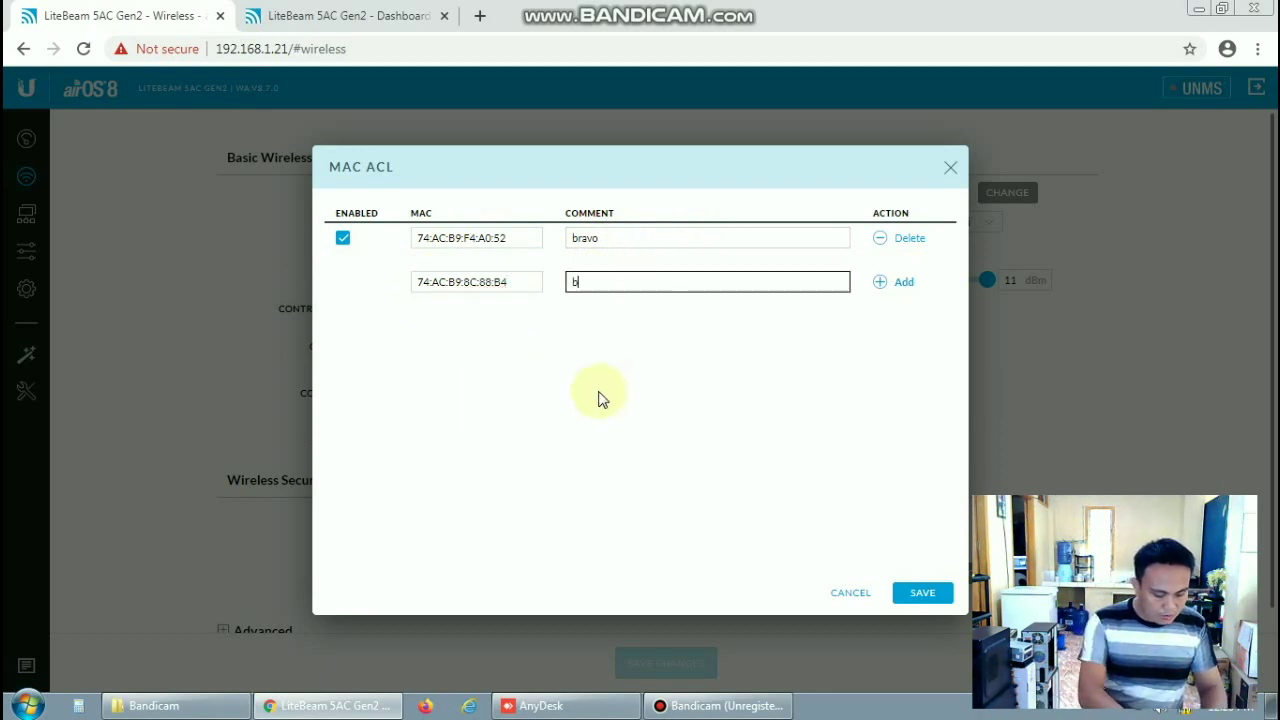
pyautogui.write('bra')
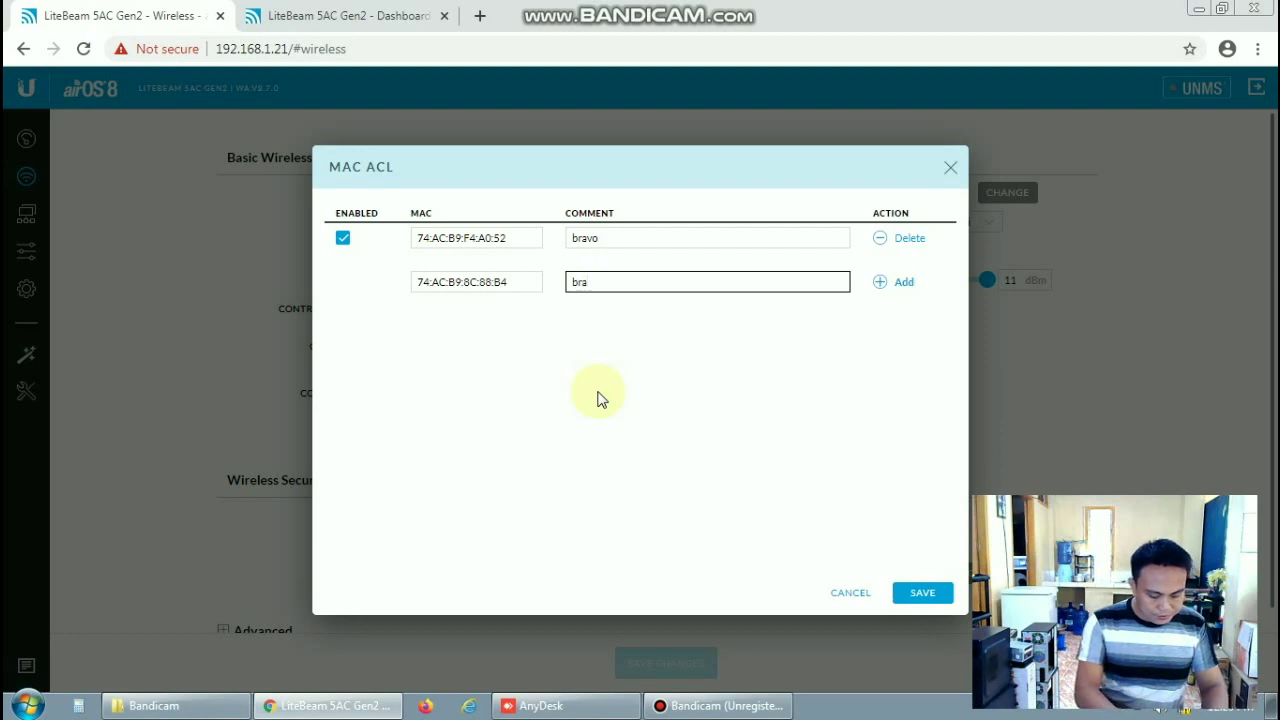
pyautogui.write('vo 2')
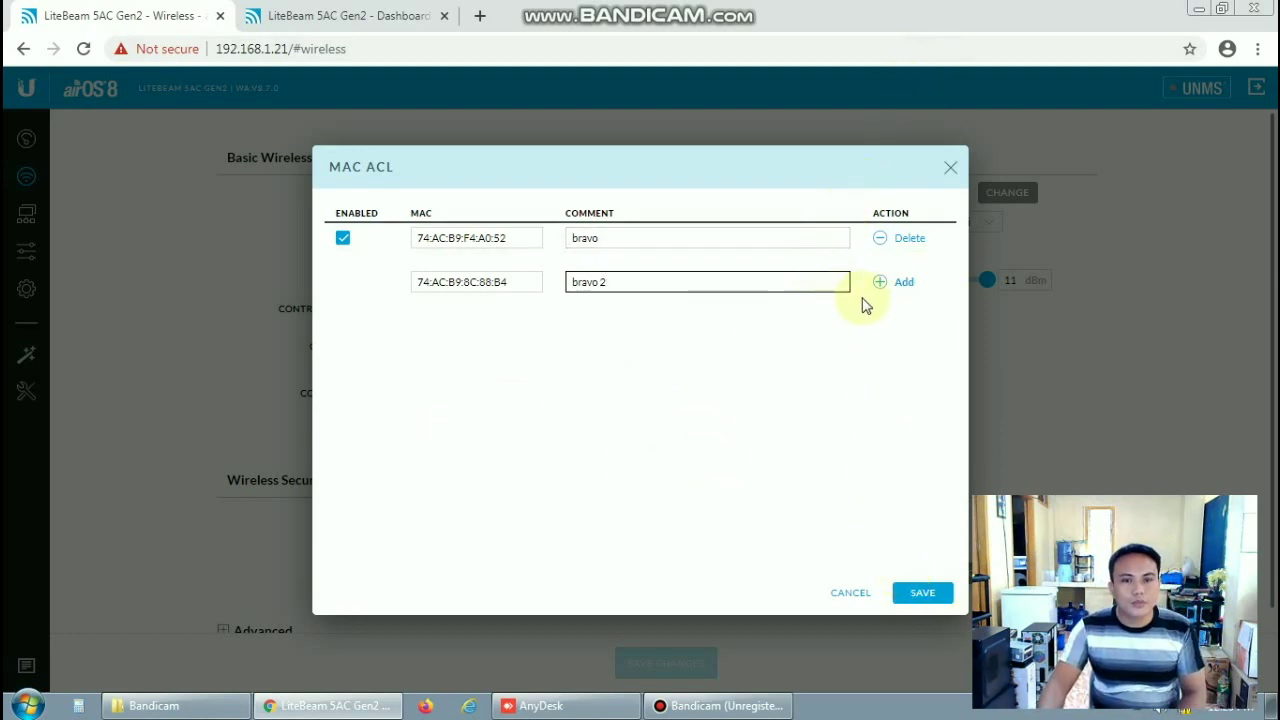
pyautogui.click(905, 288)
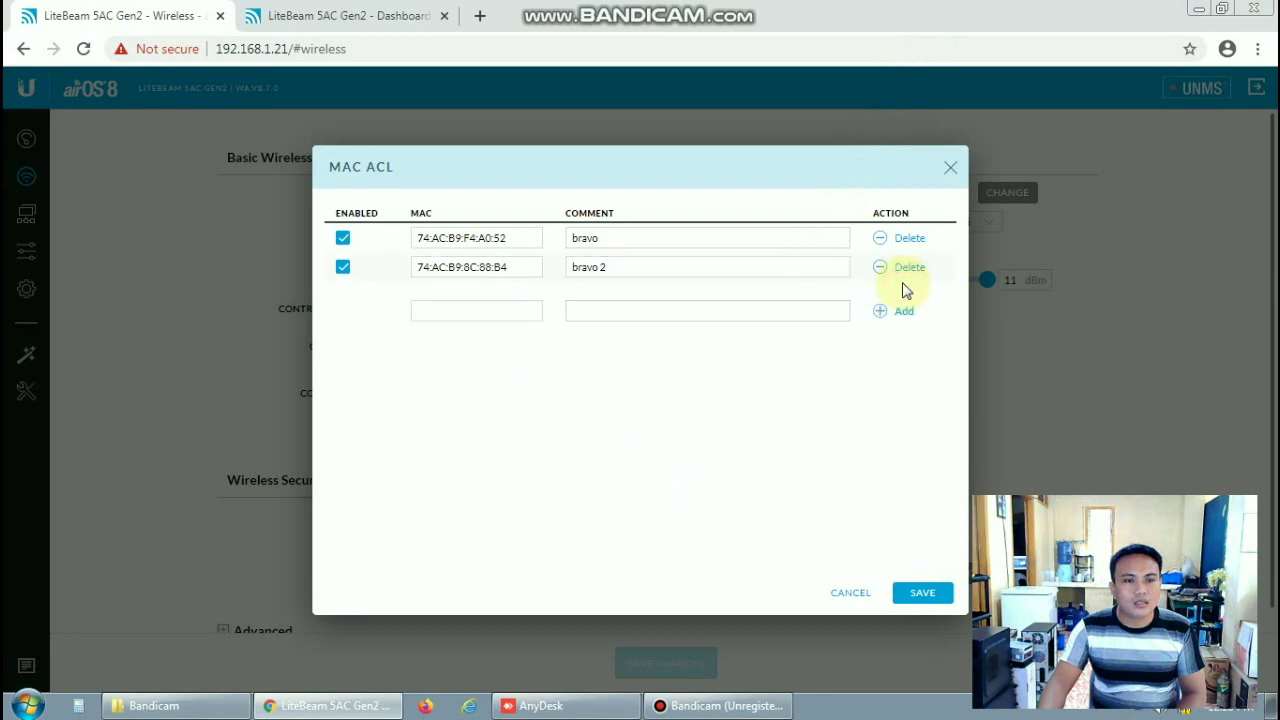
# - Check the bravo 2 entry's MAC and comment, save the MAC ACL list, and go to the dashboard
pyautogui.click(585, 270)
pyautogui.click(620, 311)
pyautogui.click(483, 285)
pyautogui.click(422, 266)
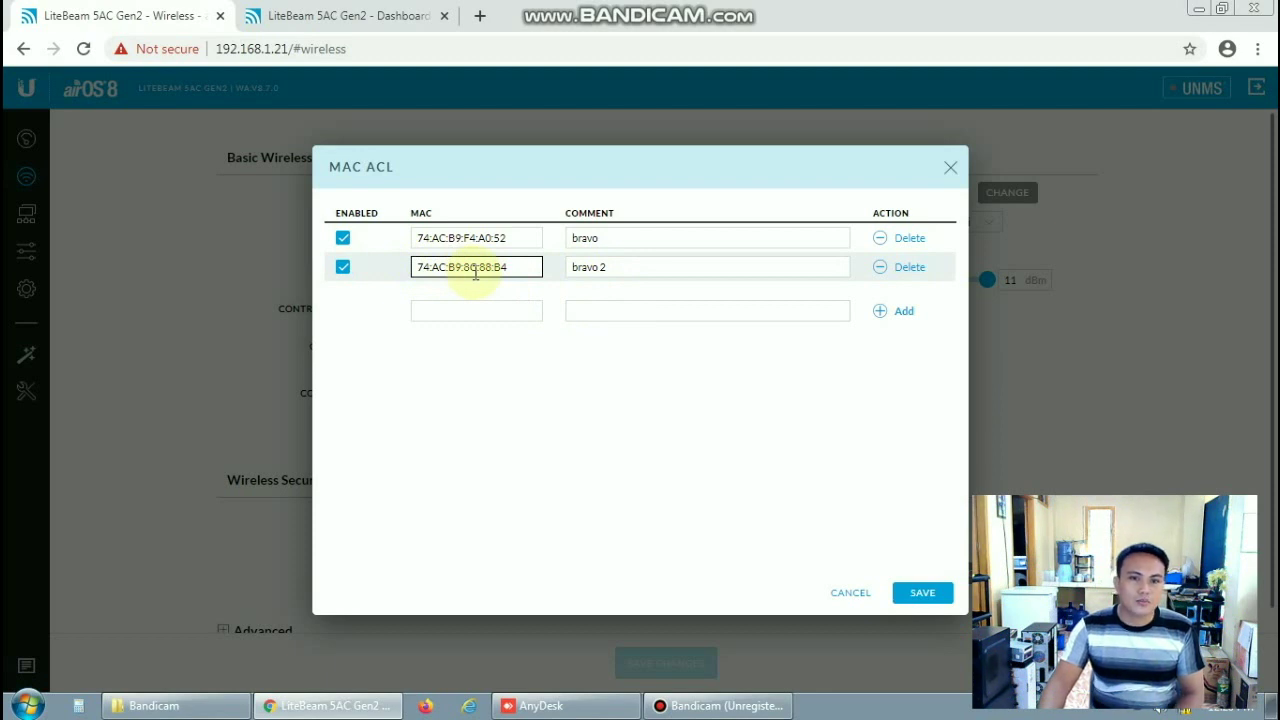
pyautogui.click(621, 274)
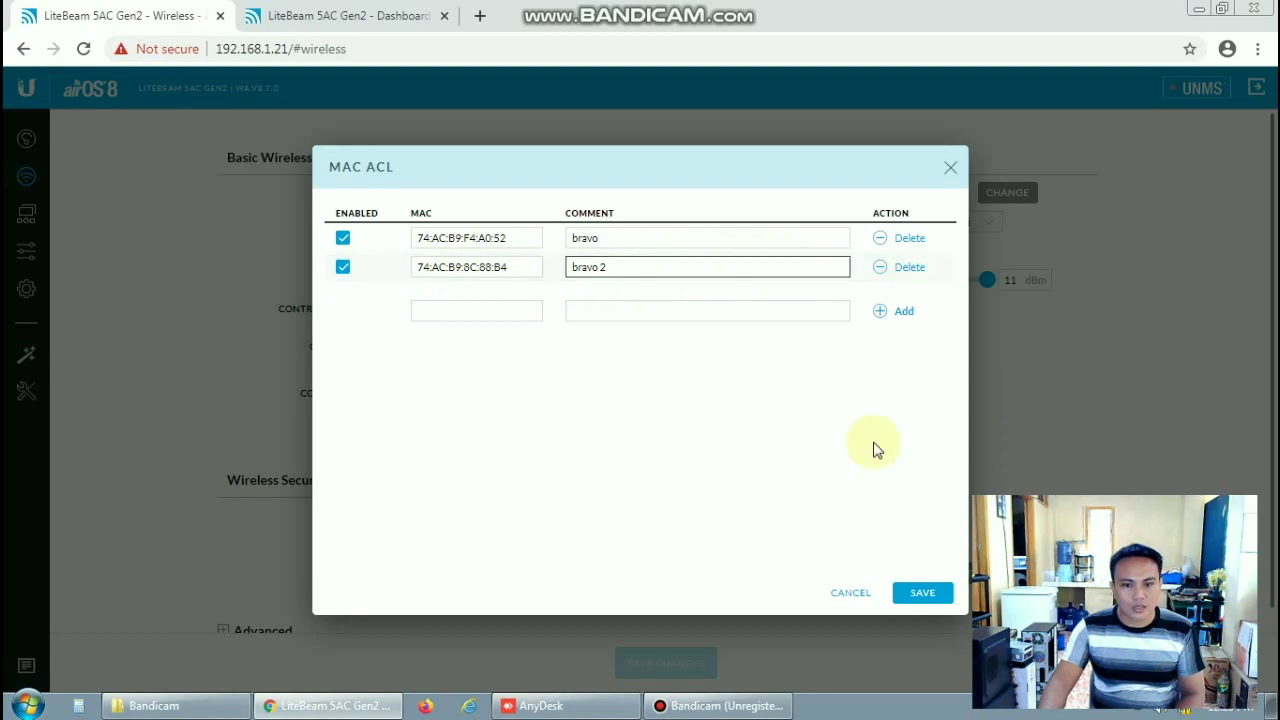
pyautogui.click(922, 596)
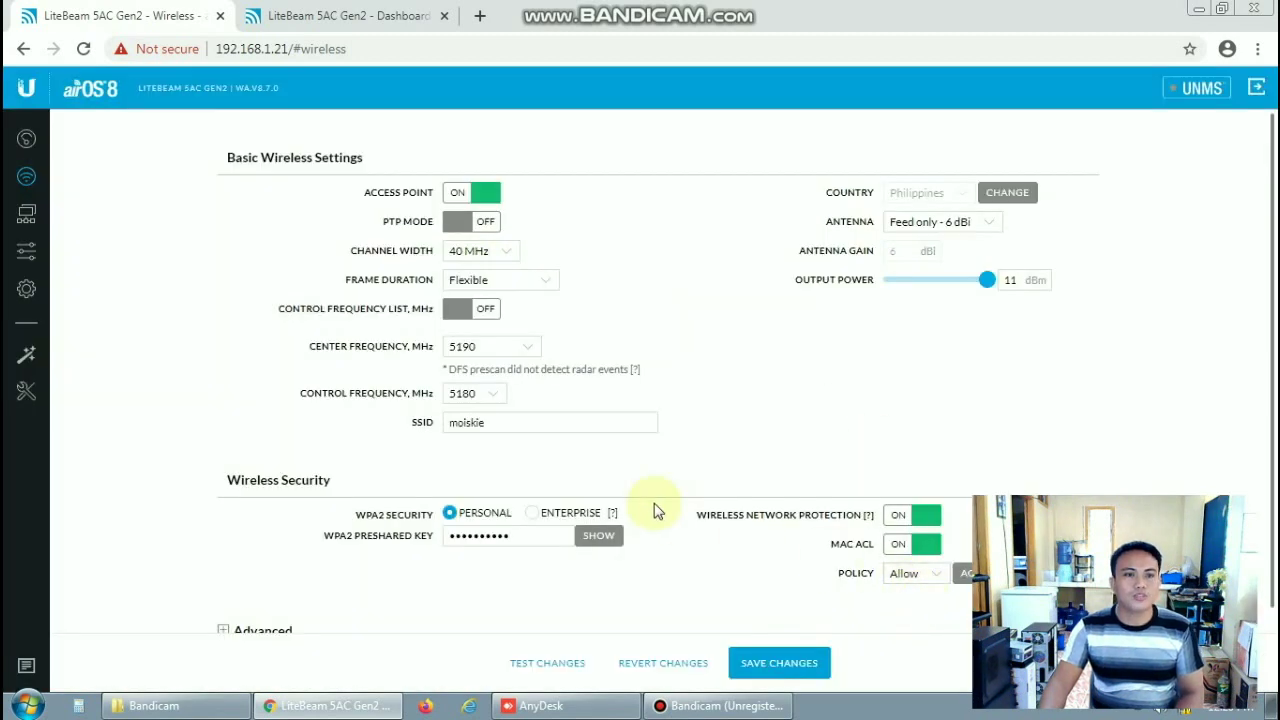
pyautogui.click(27, 143)
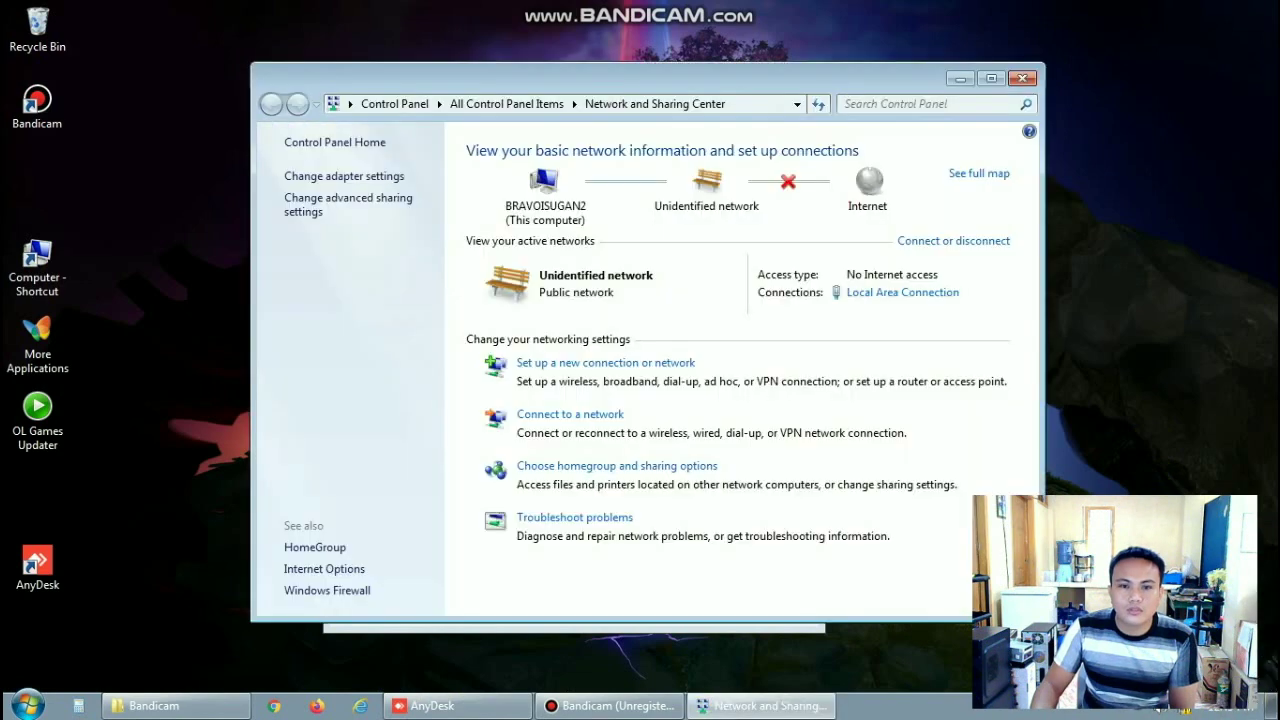
# - Set the Local Area Connection's IPv4 properties to obtain an IP address automatically and close the connection dialogs
pyautogui.click(902, 292)
pyautogui.click(529, 508)
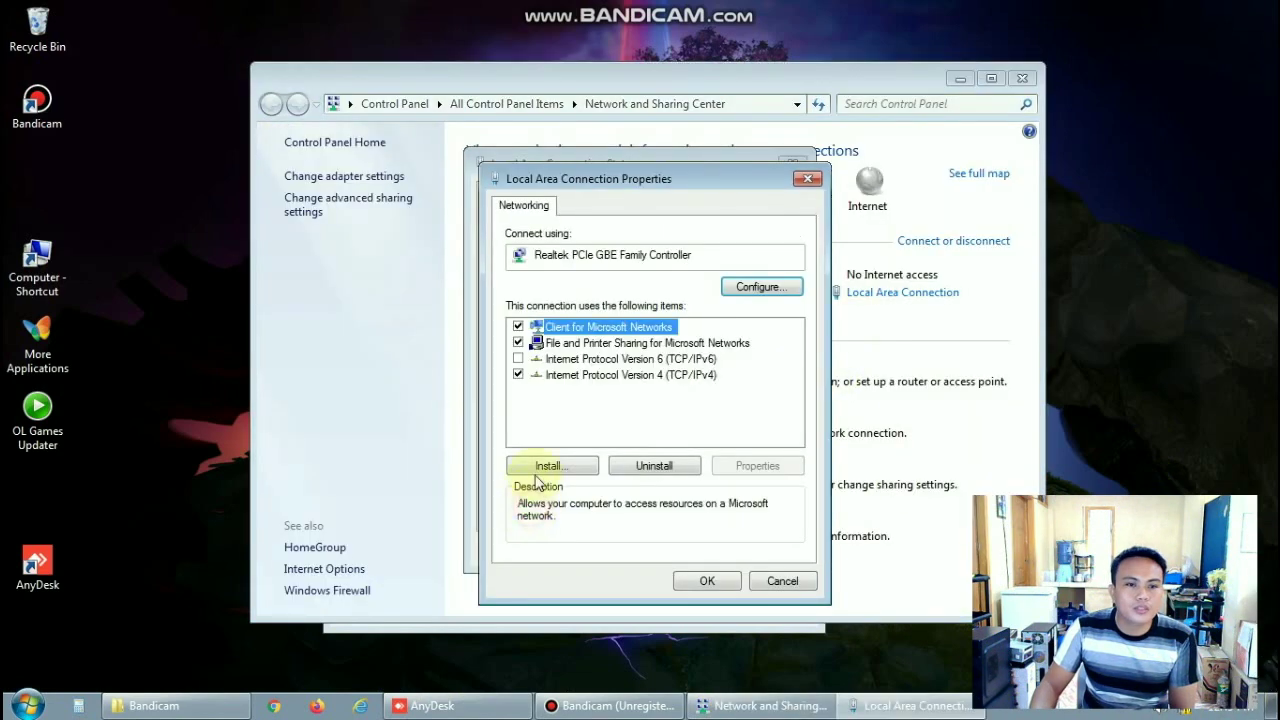
pyautogui.doubleClick(618, 378)
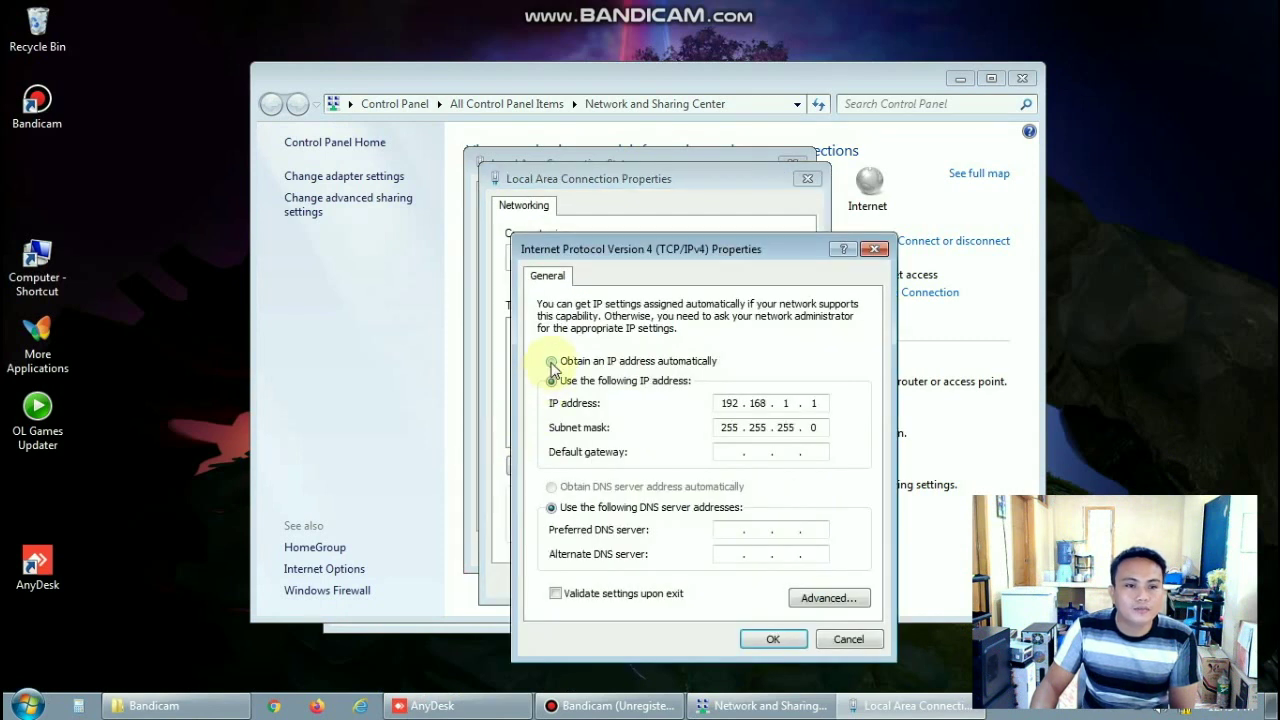
pyautogui.click(551, 362)
pyautogui.click(772, 637)
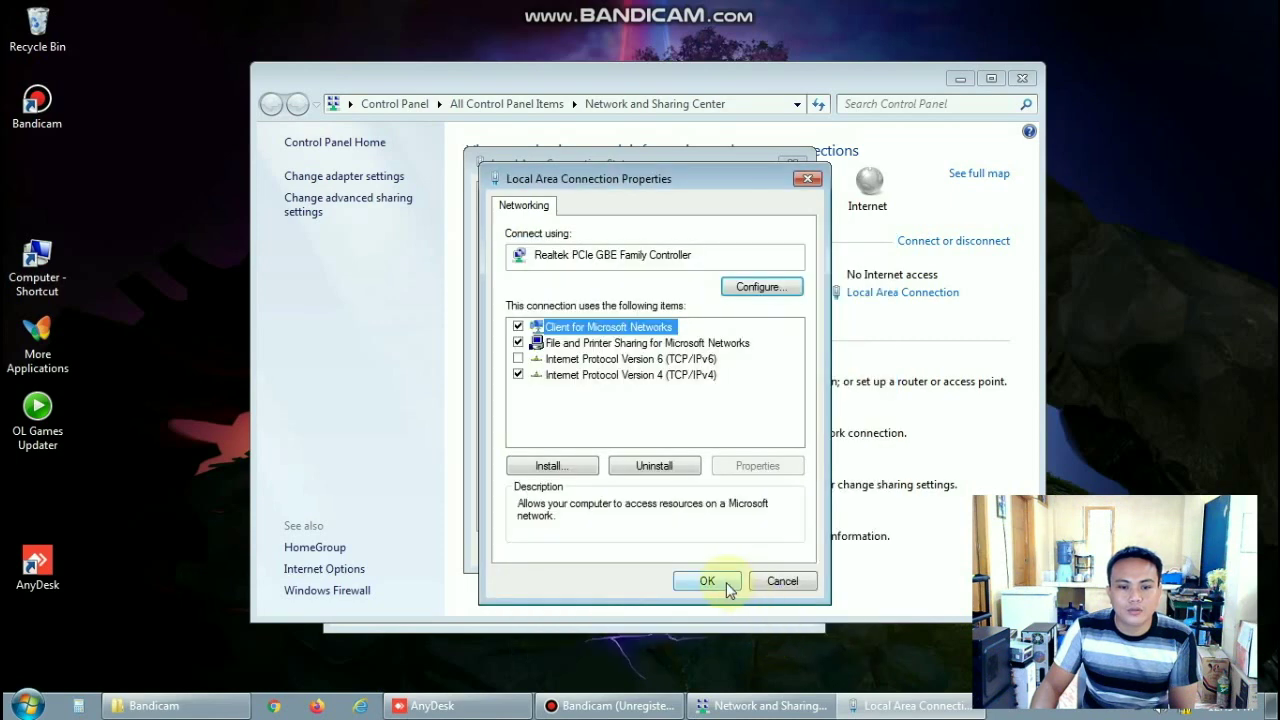
pyautogui.click(727, 590)
pyautogui.click(767, 550)
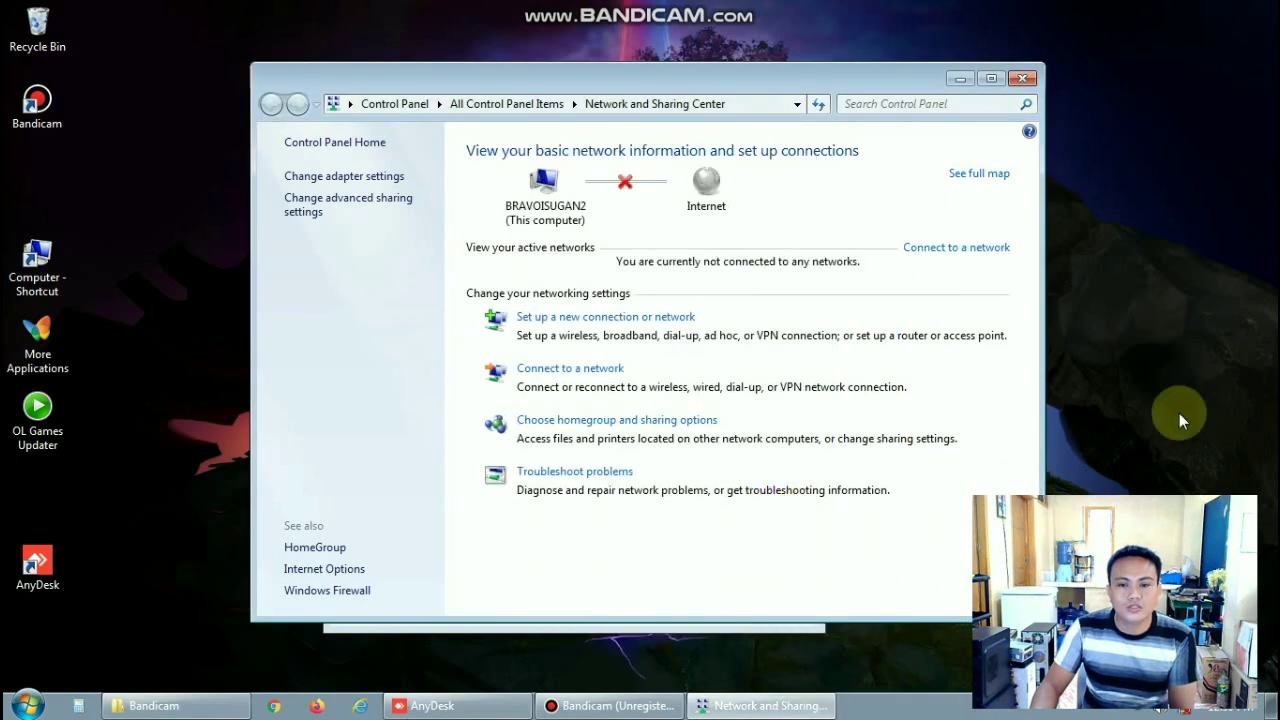
# - Test the connection in Chrome by loading YouTube and trying to reach the devices at 192.168.1.20 and 192.168.1.21
pyautogui.click(276, 708)
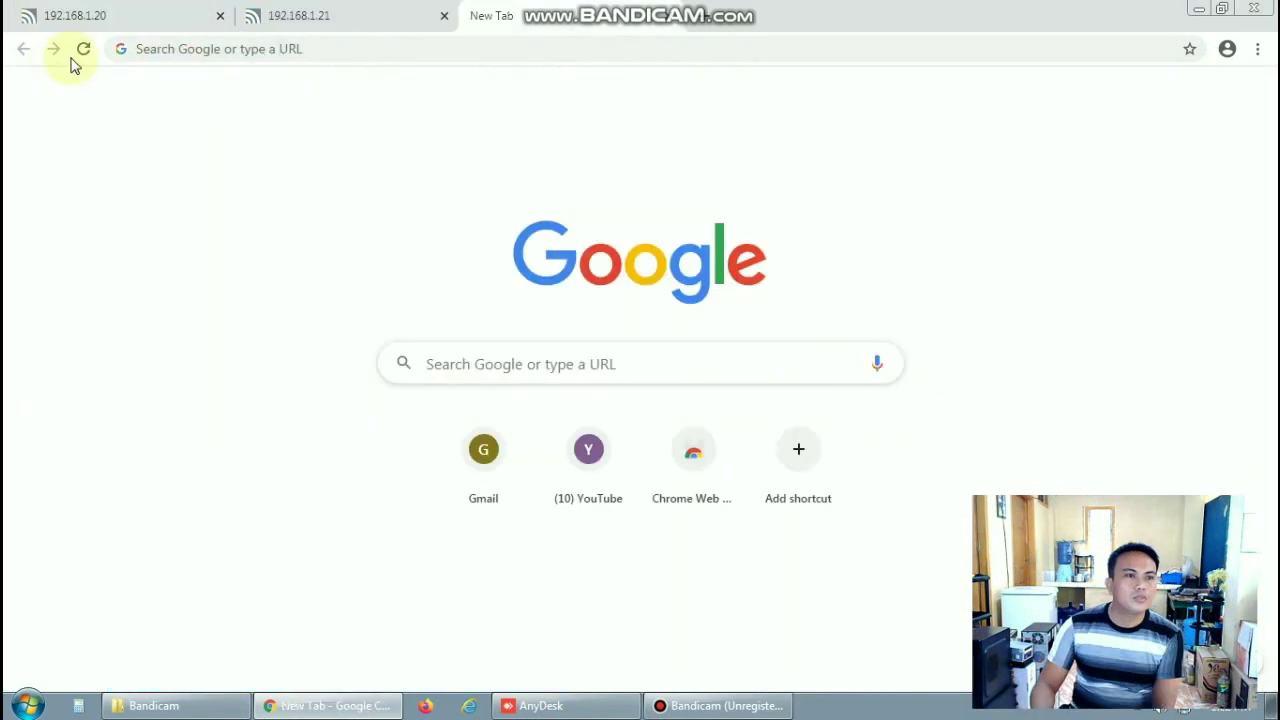
pyautogui.click(86, 56)
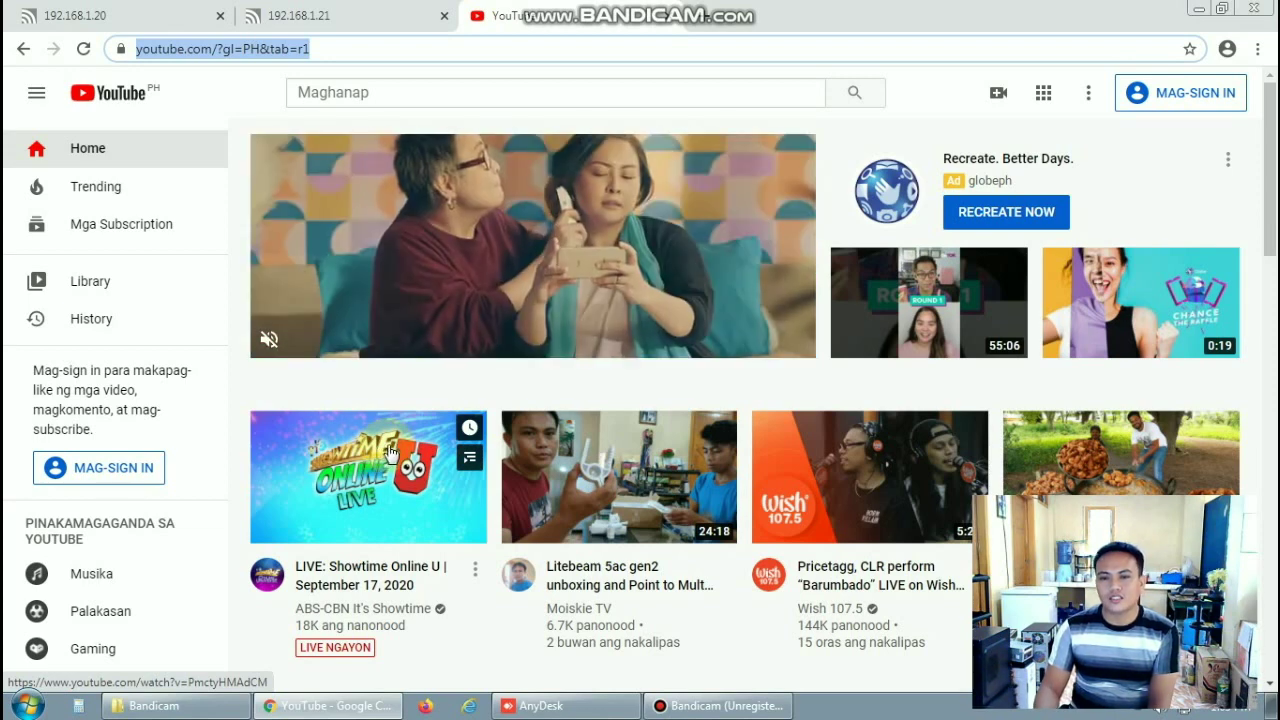
pyautogui.hotkey('ctrl', '1')
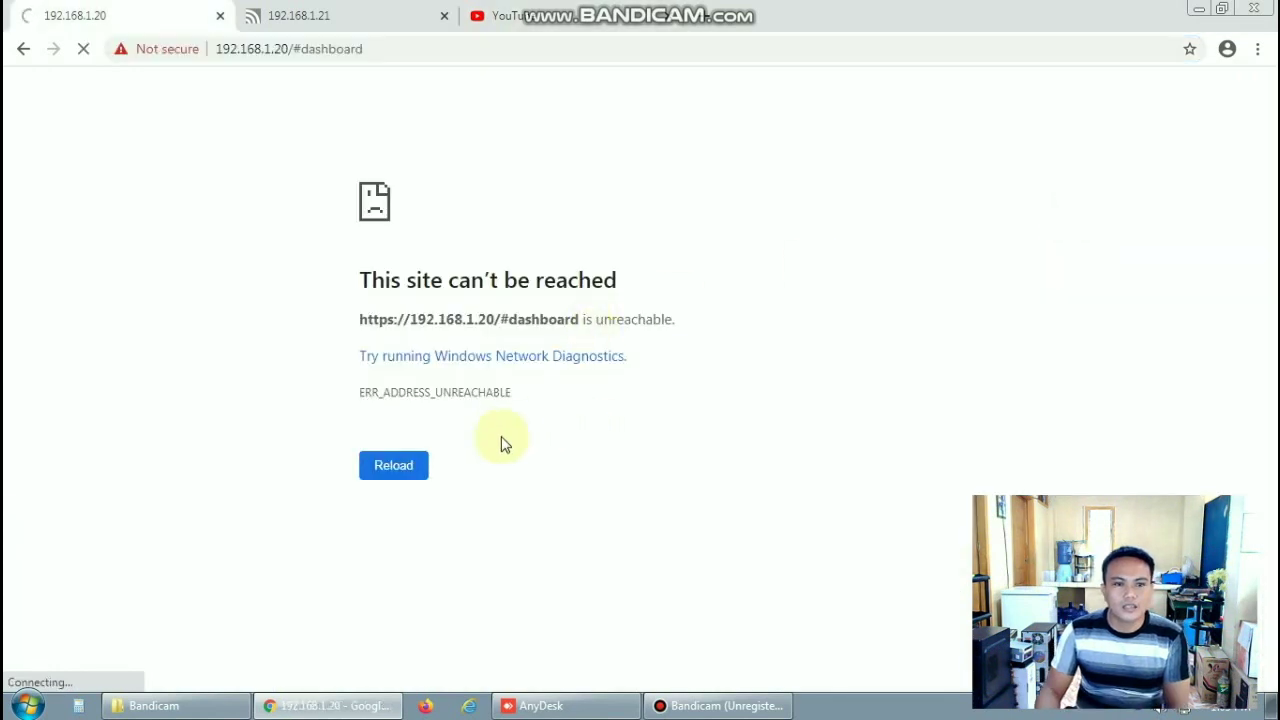
pyautogui.click(341, 24)
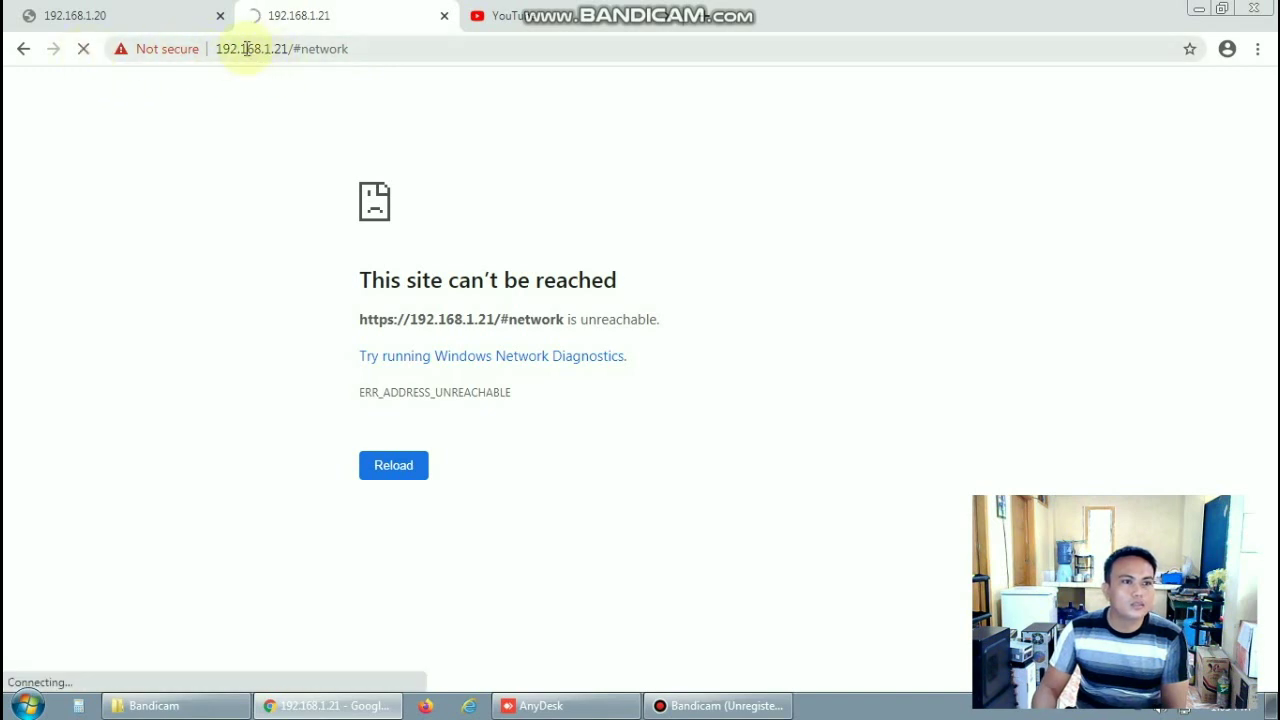
pyautogui.click(135, 22)
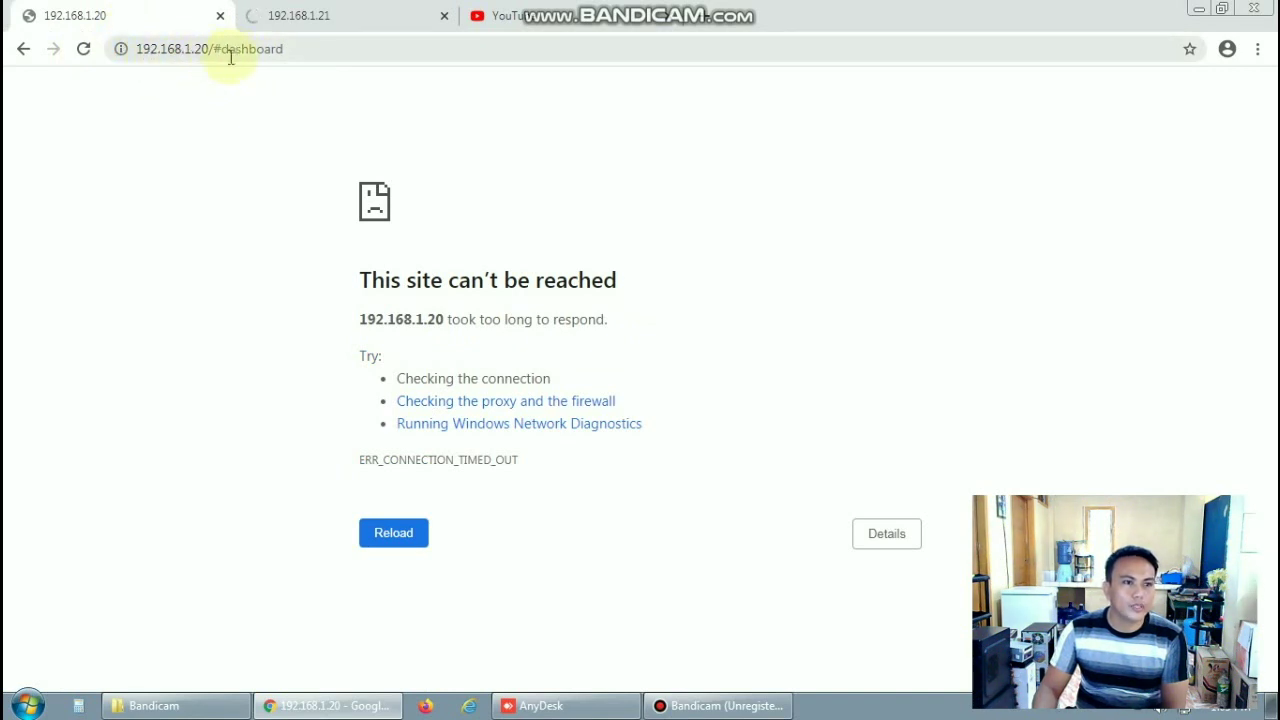
pyautogui.click(85, 49)
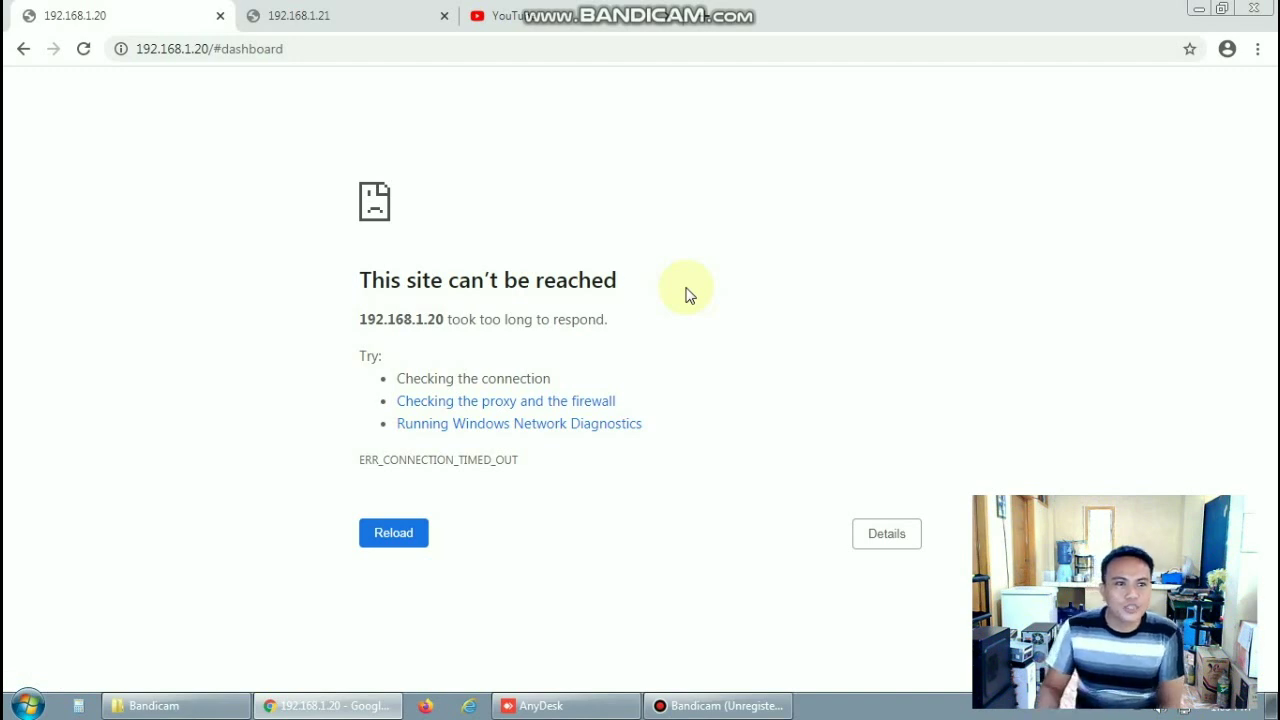
pyautogui.click(345, 14)
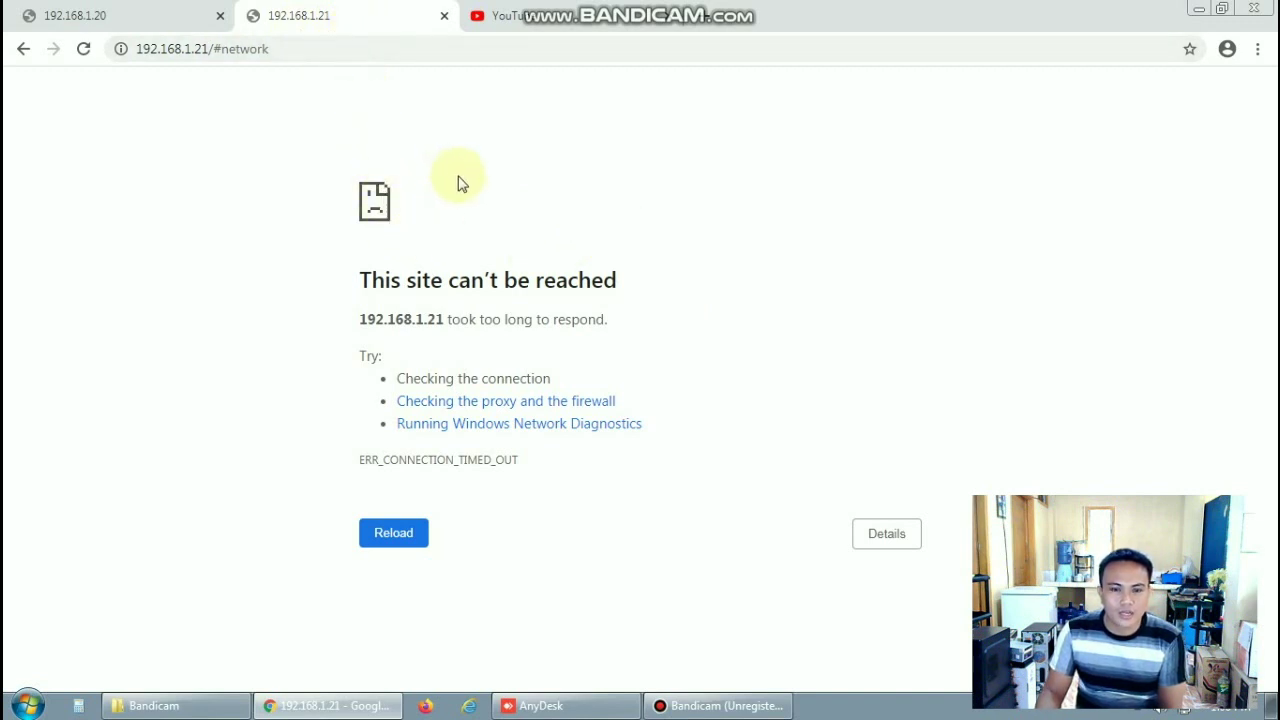
pyautogui.hotkey('ctrl', 'shift', 'Tab')
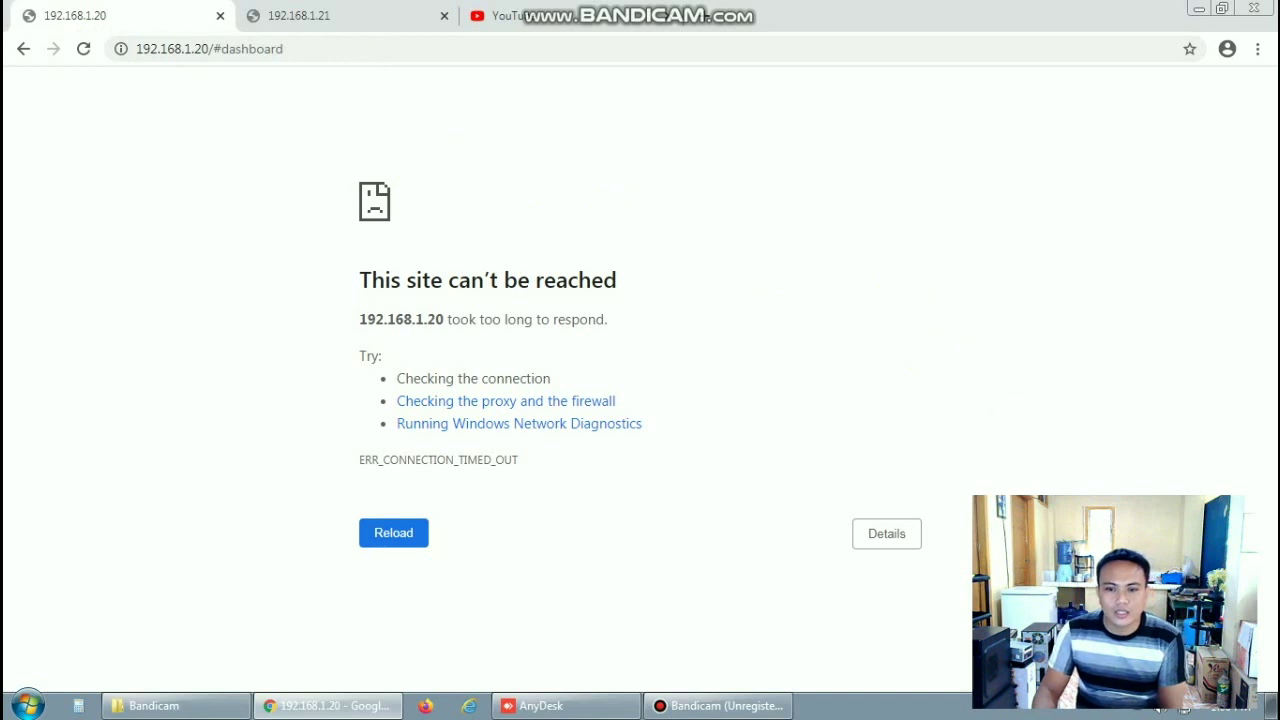
# - Assign the Local Area Connection's IPv4 a static IP address of 192.168.1.12 with subnet mask 255.255.255.0
pyautogui.rightClick(1183, 714)
pyautogui.click(1160, 676)
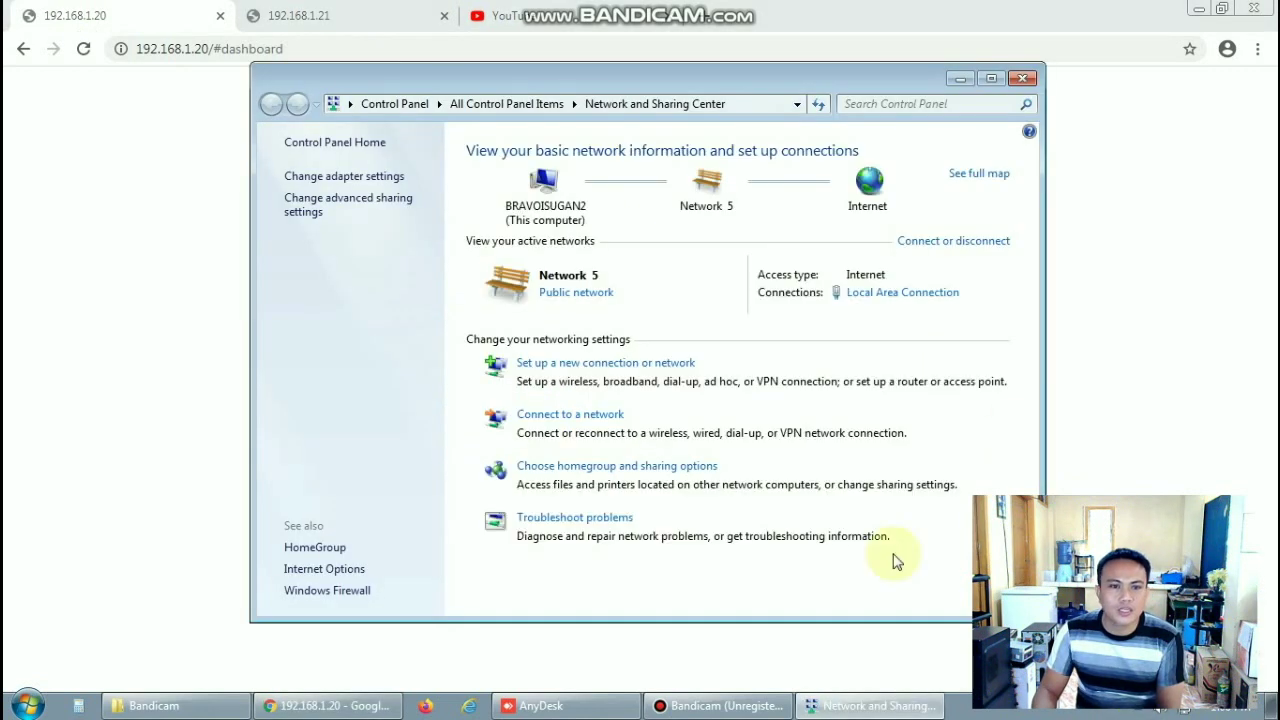
pyautogui.click(894, 298)
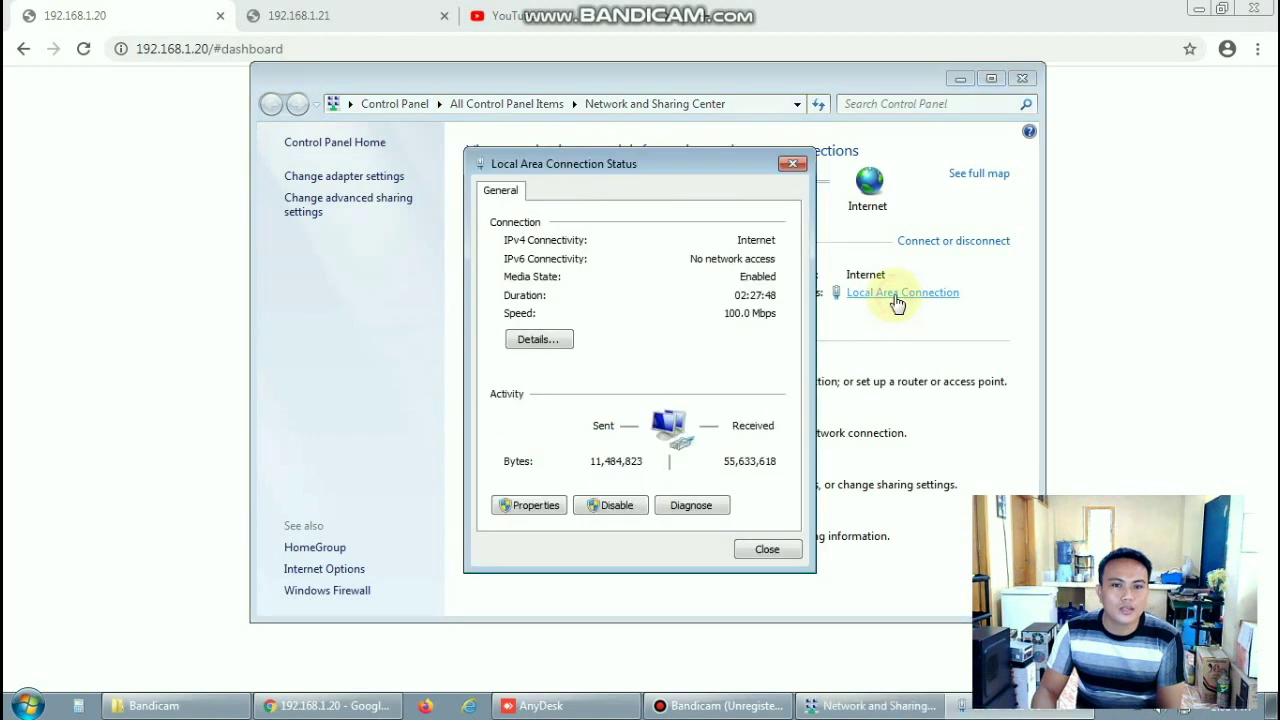
pyautogui.click(534, 508)
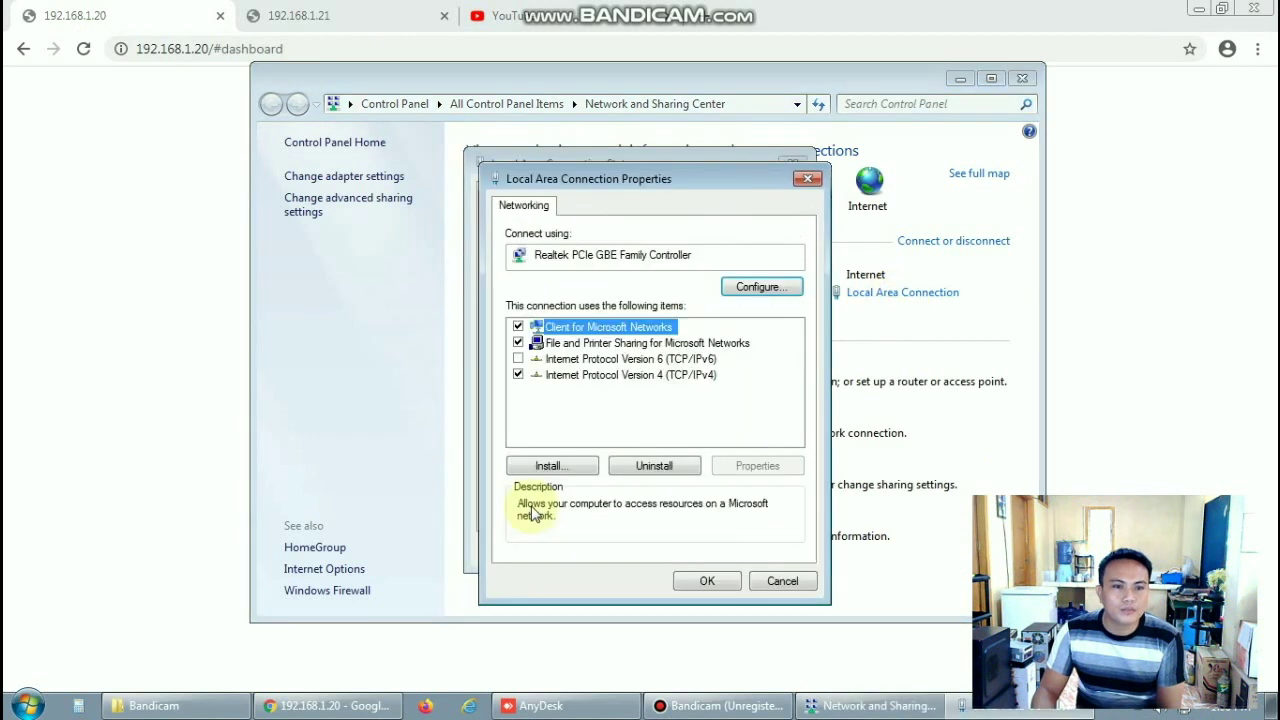
pyautogui.doubleClick(600, 375)
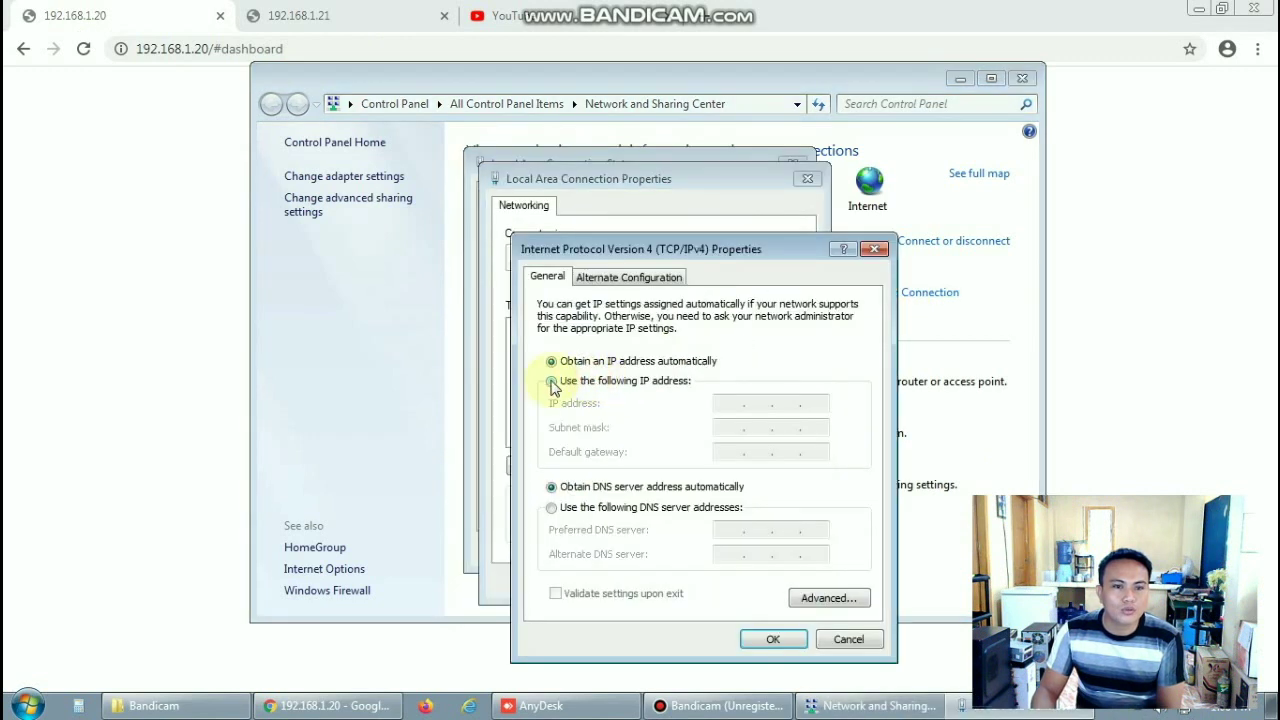
pyautogui.click(551, 381)
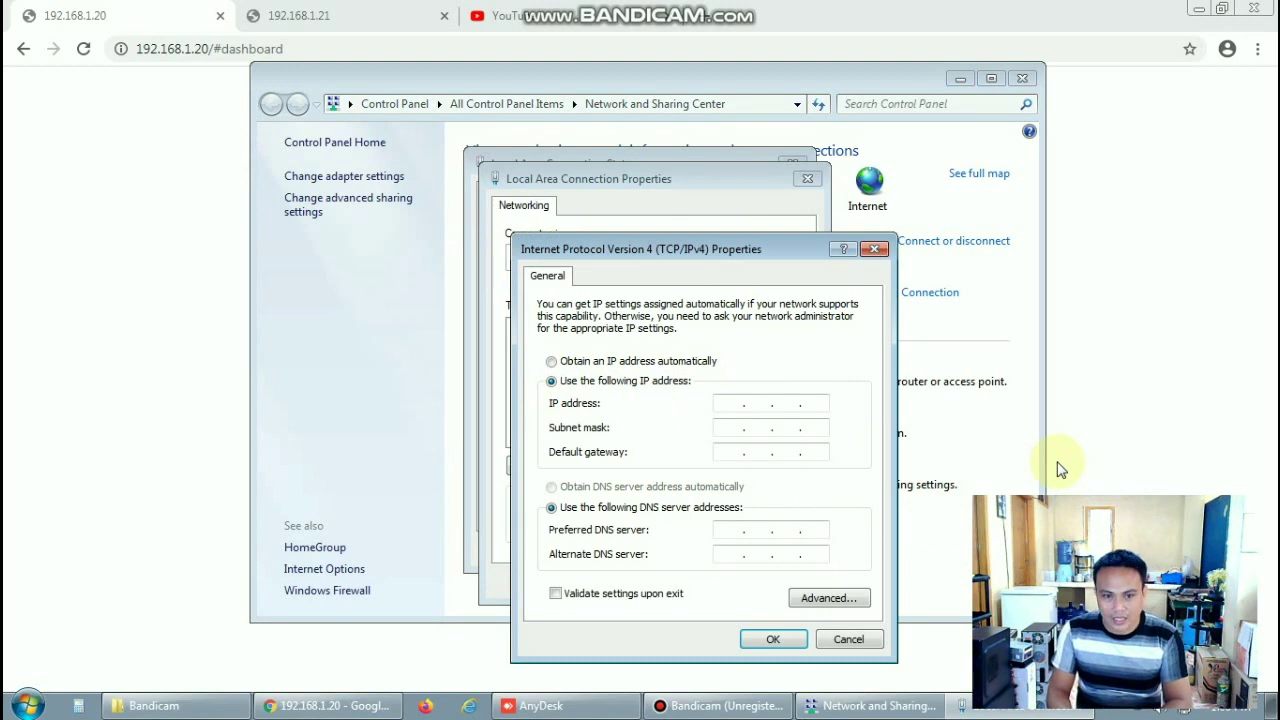
pyautogui.write('192 . 168 . 1 . 12')
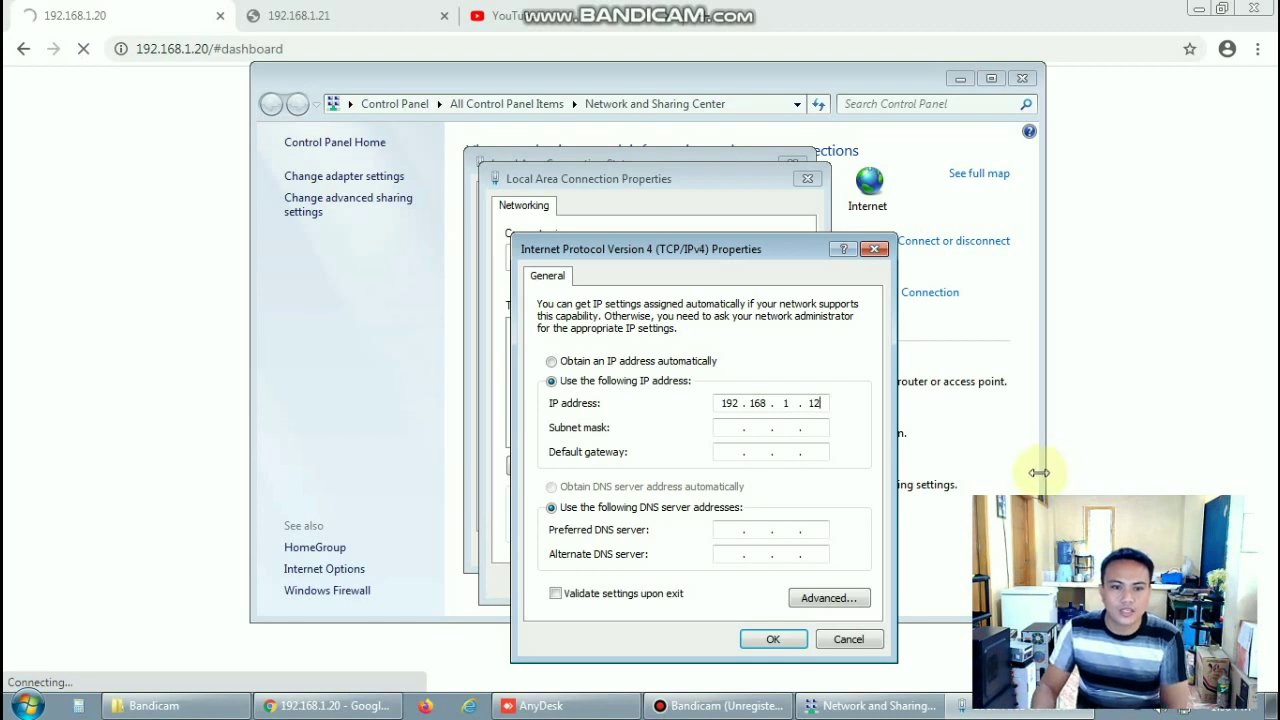
pyautogui.click(228, 108)
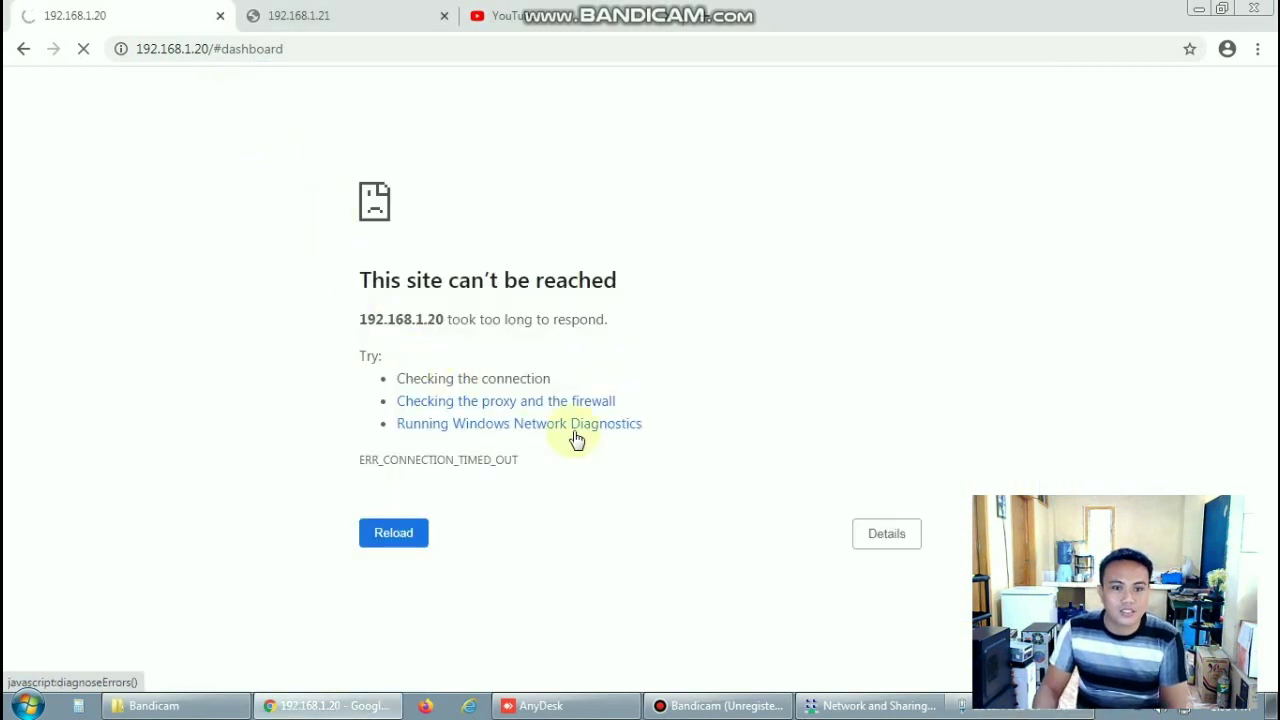
pyautogui.click(1025, 712)
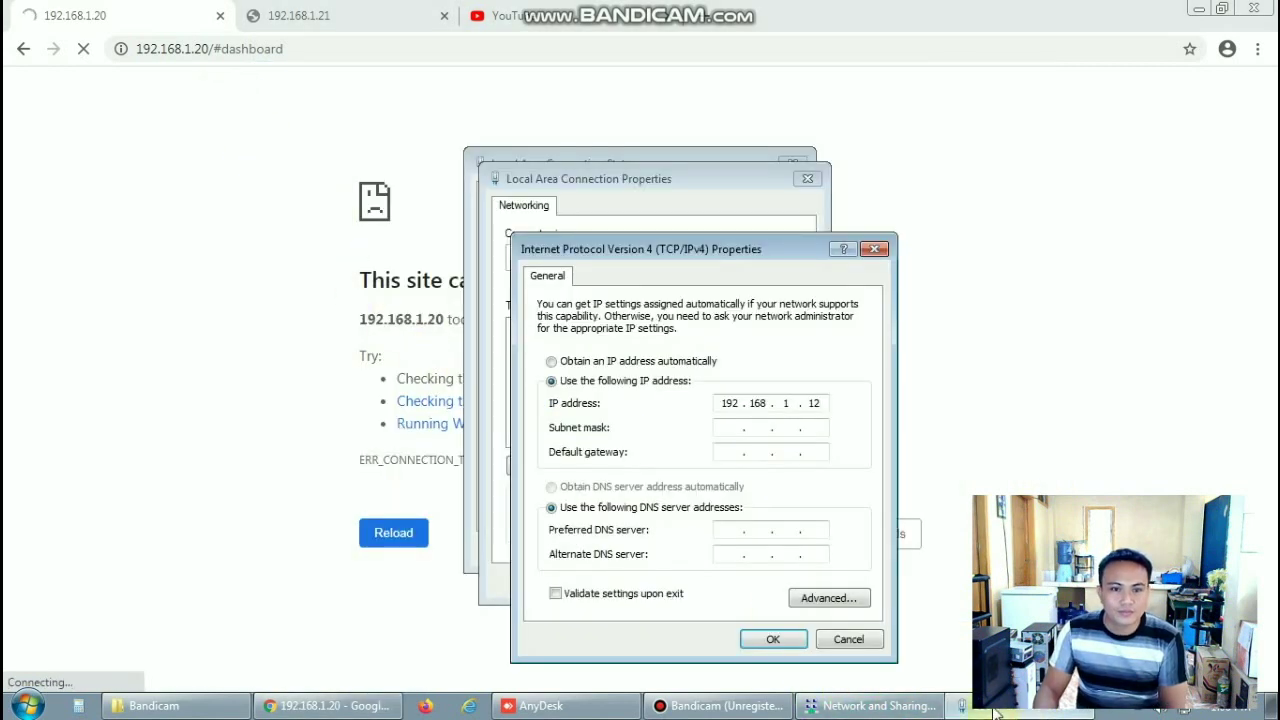
pyautogui.click(731, 432)
pyautogui.click(872, 537)
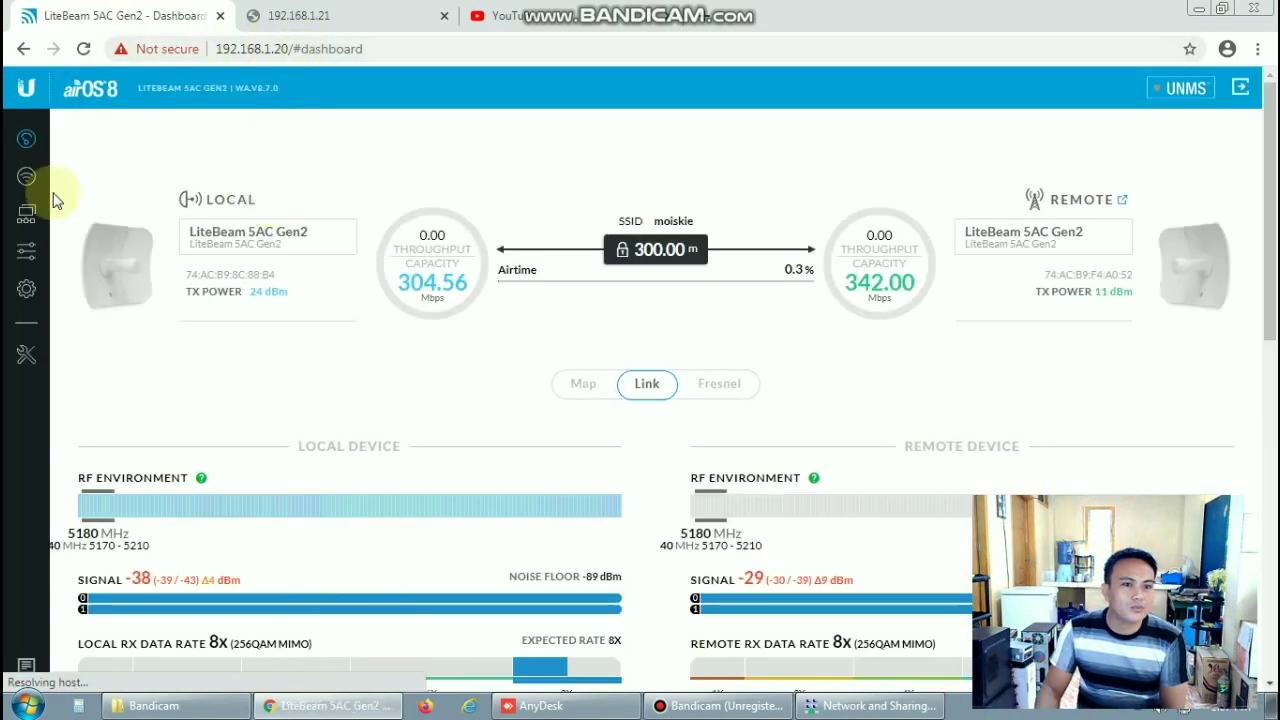
# - Reload the 192.168.1.21 device page and check access to both LiteBeam devices, comparing it with the 192.168.1.20 dashboard
pyautogui.click(343, 22)
pyautogui.click(83, 48)
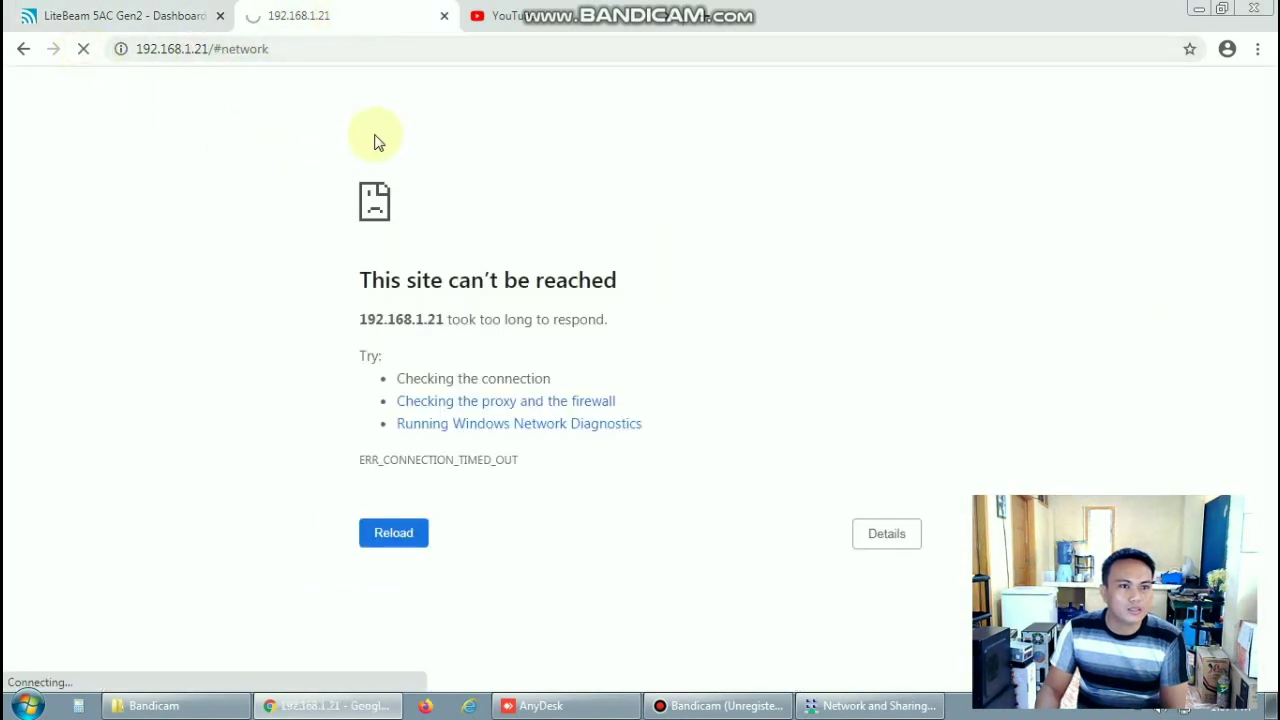
pyautogui.click(107, 17)
pyautogui.click(352, 17)
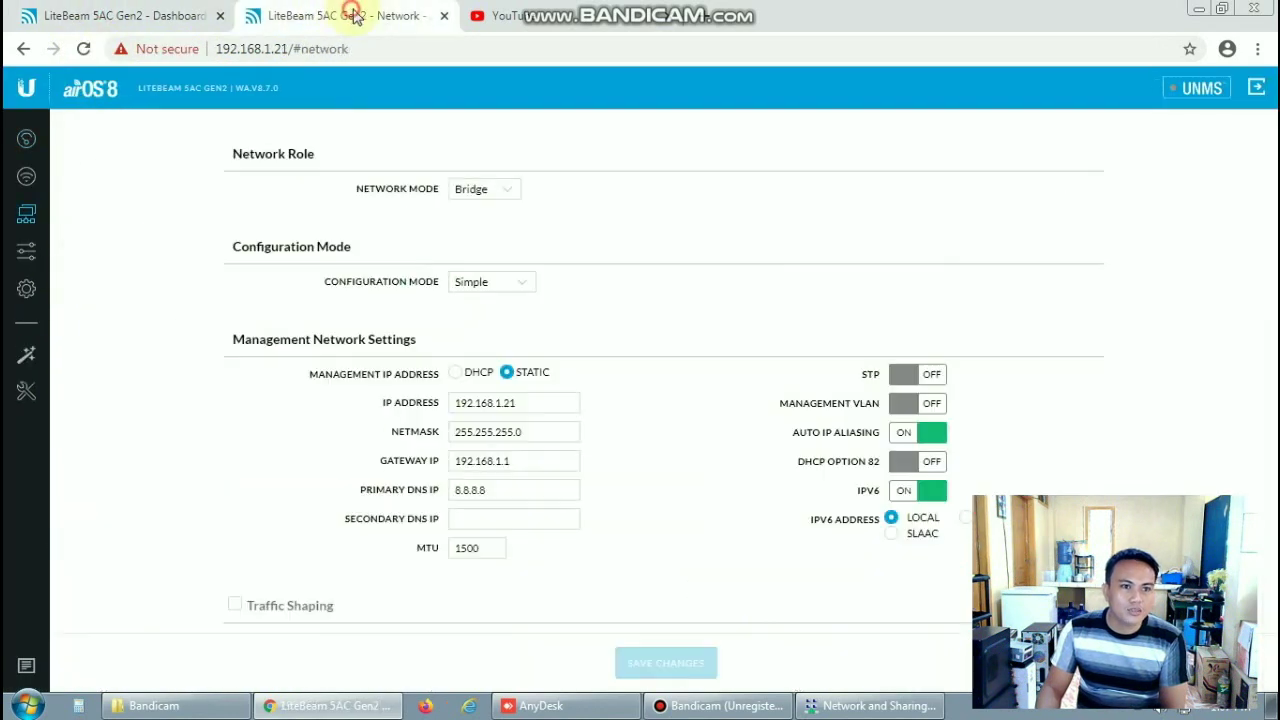
pyautogui.click(120, 14)
pyautogui.click(338, 18)
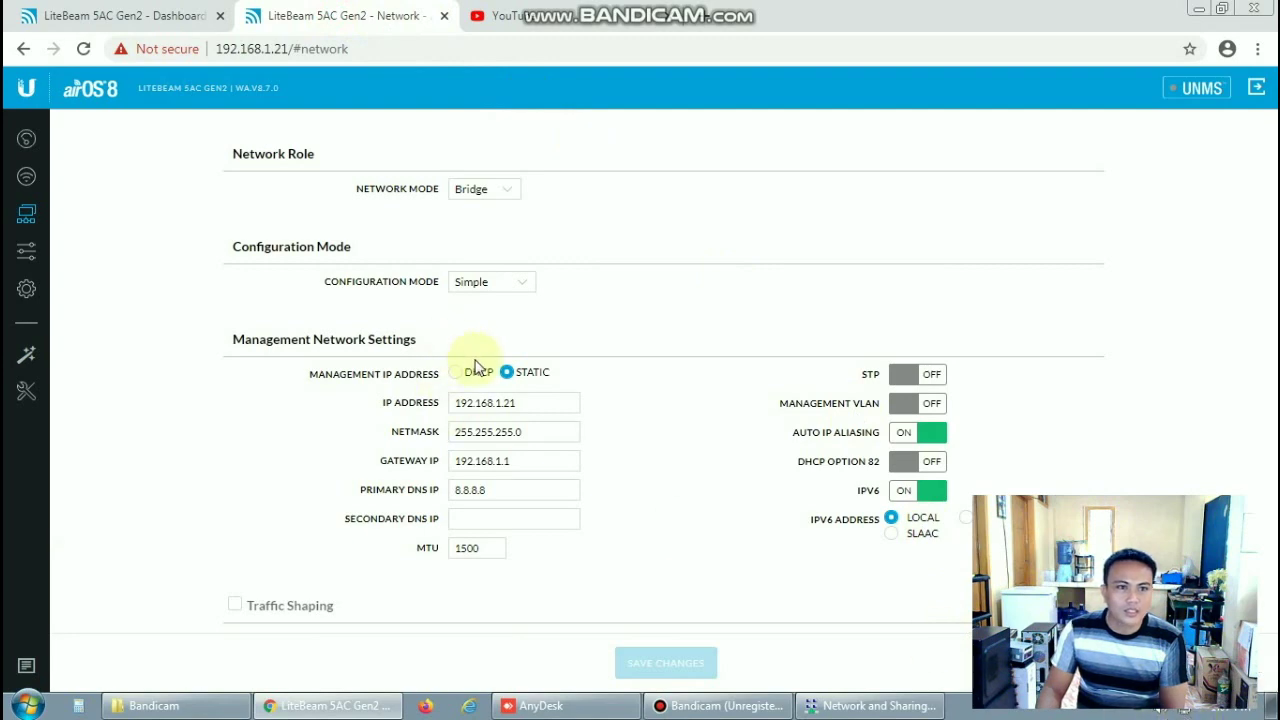
# - Test internet access by opening the Litebeam 5ac gen2 unboxing video on YouTube and reloading it
pyautogui.click(604, 20)
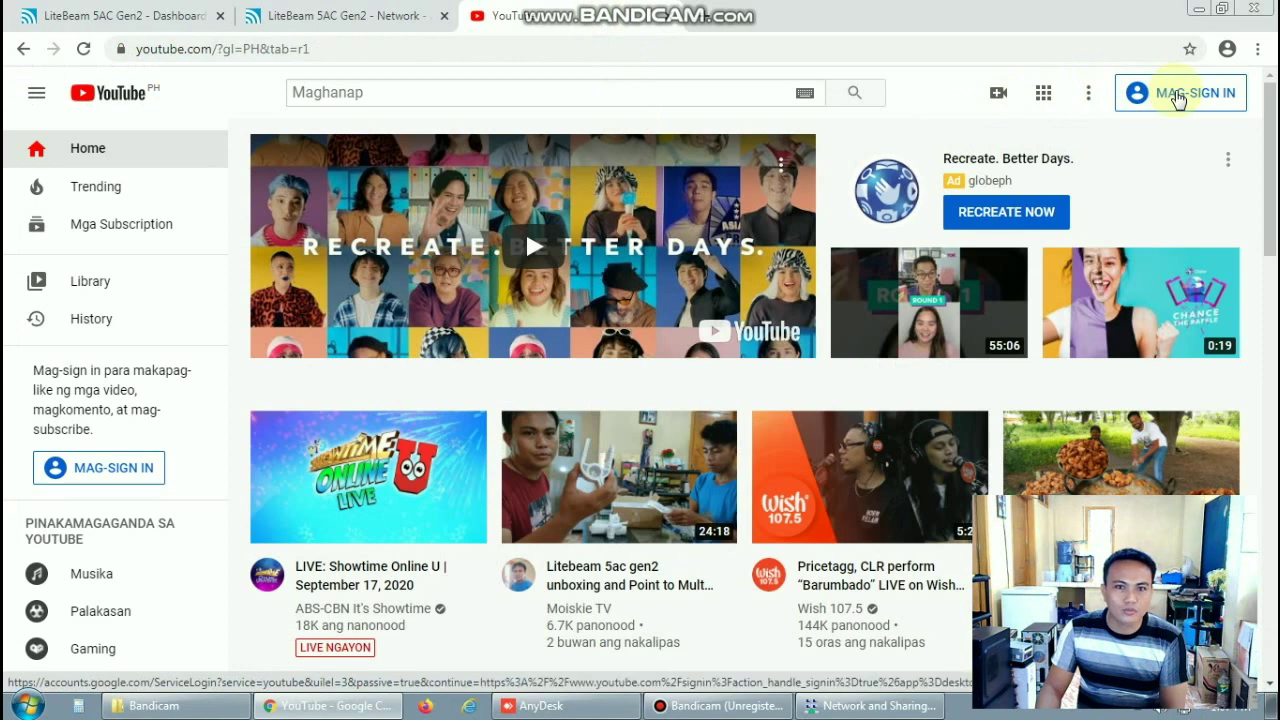
pyautogui.click(627, 487)
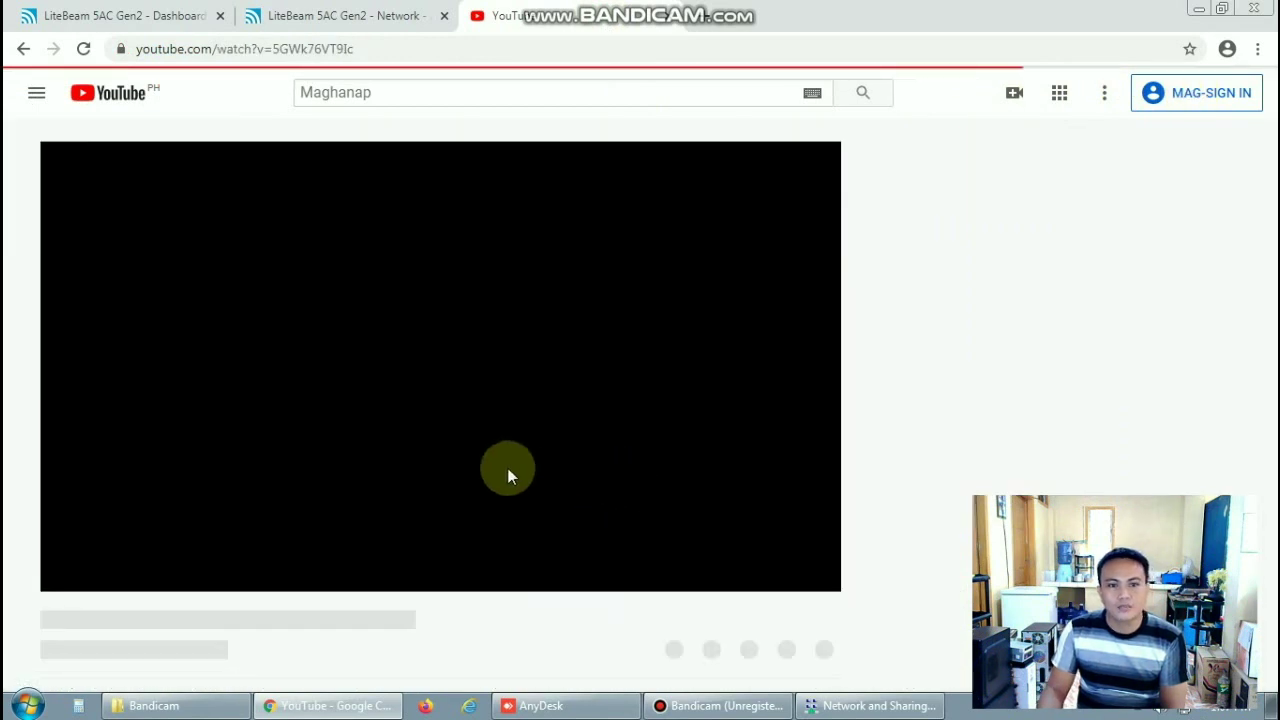
pyautogui.press('F5')
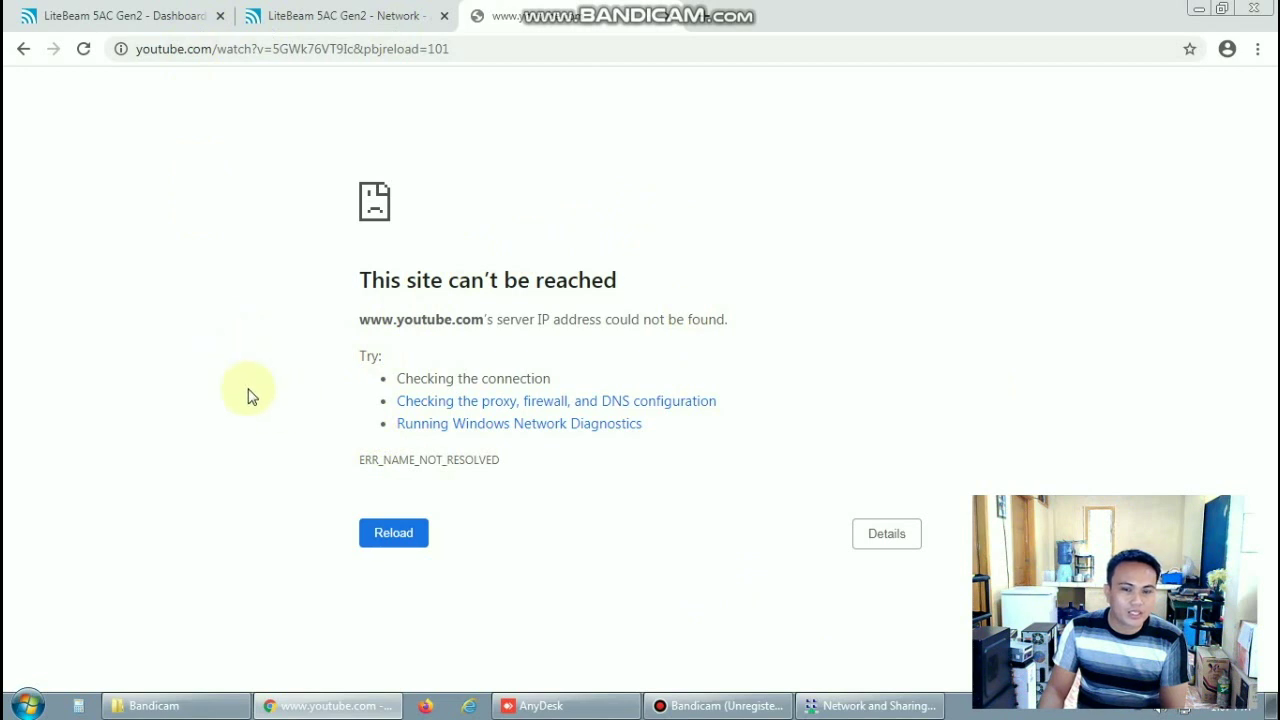
# - Set the static management IP address of the LiteBeam at 192.168.1.21 to 192.168.2.21 and save the changes
pyautogui.click(343, 25)
pyautogui.click(160, 21)
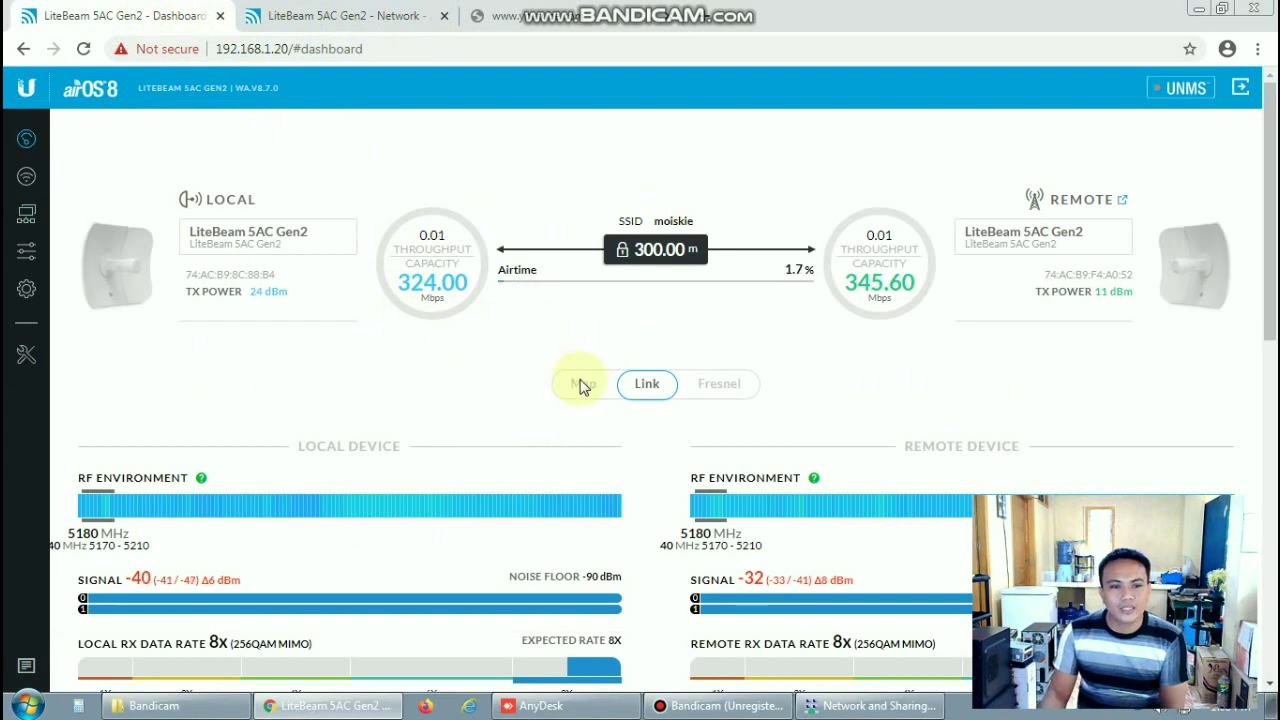
pyautogui.click(333, 22)
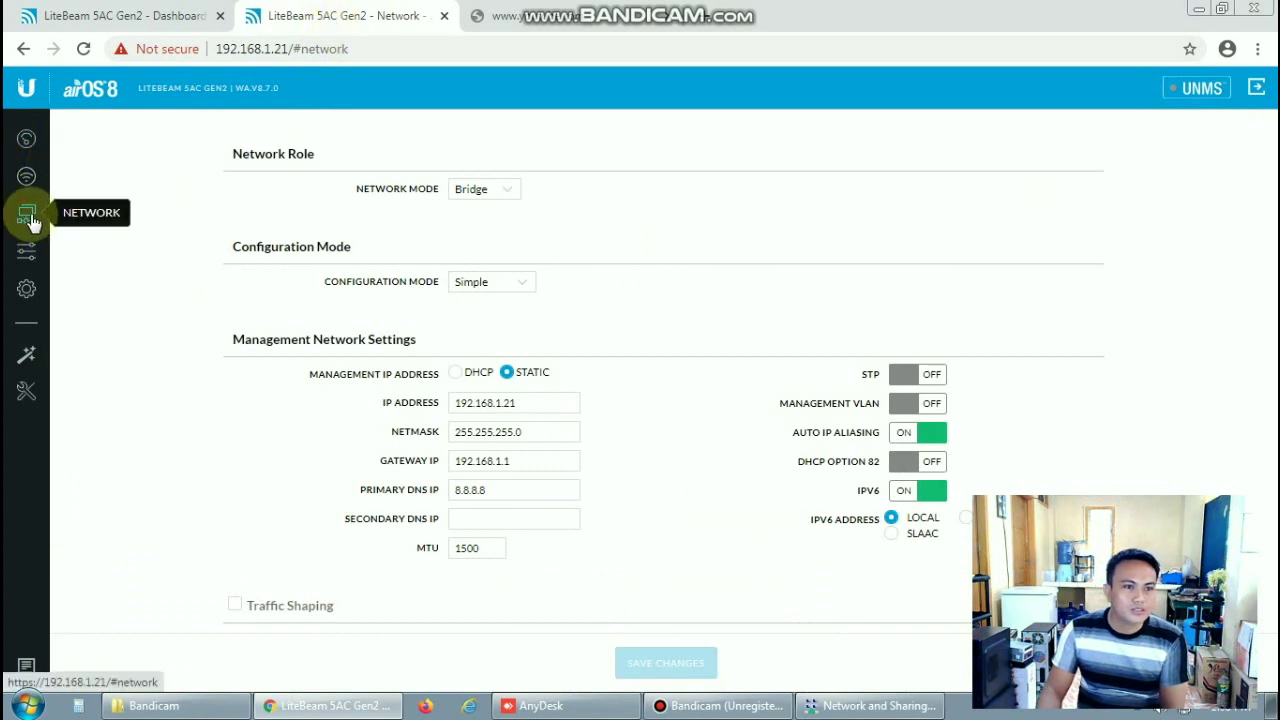
pyautogui.click(500, 402)
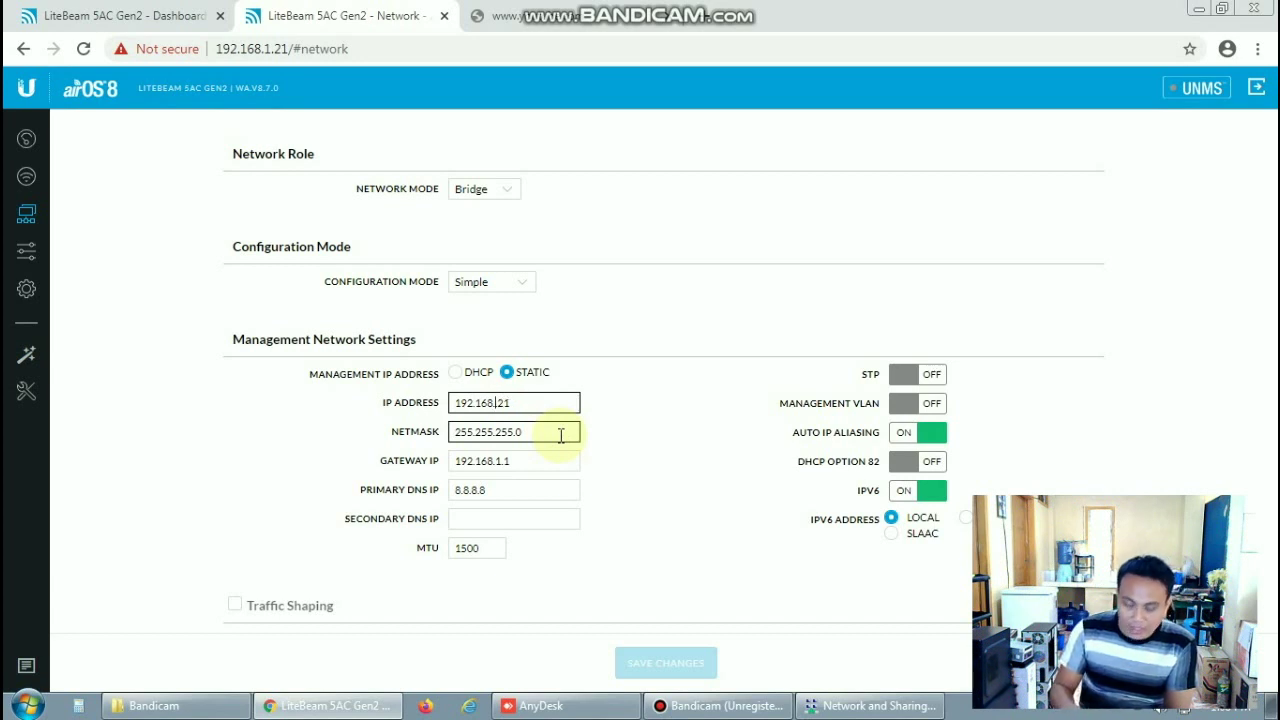
pyautogui.write('2')
pyautogui.click(451, 402)
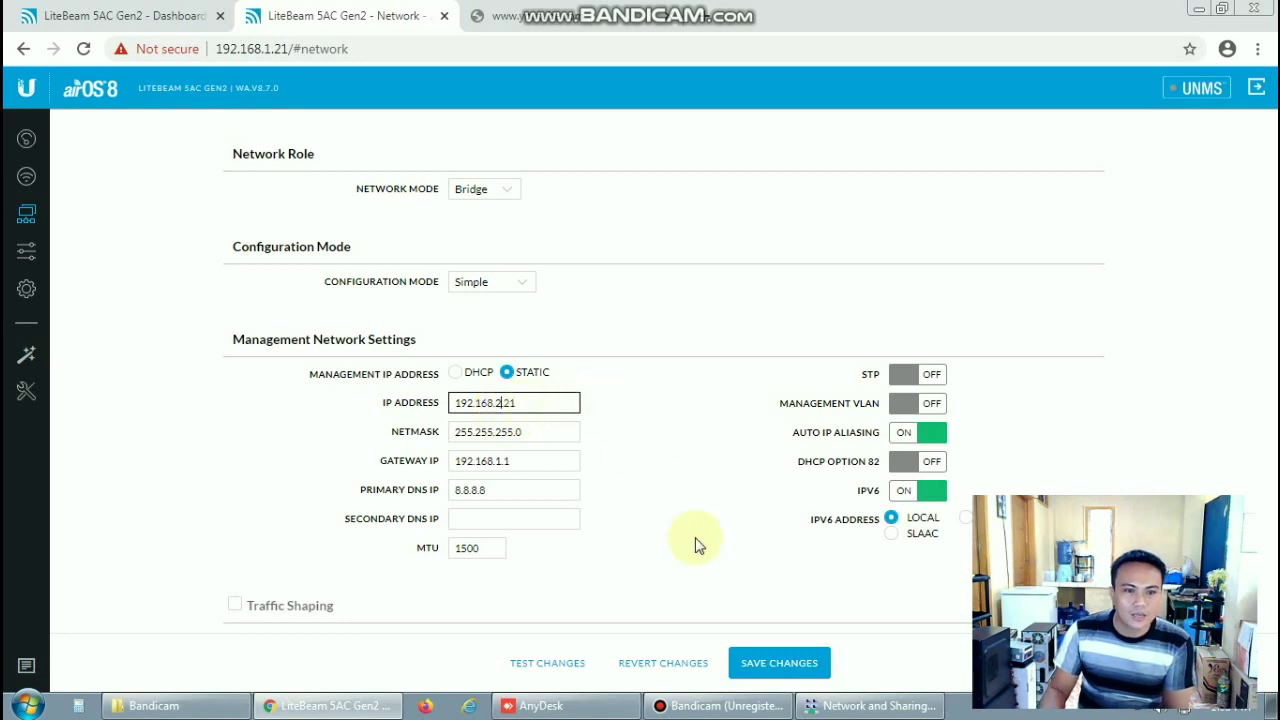
pyautogui.click(785, 665)
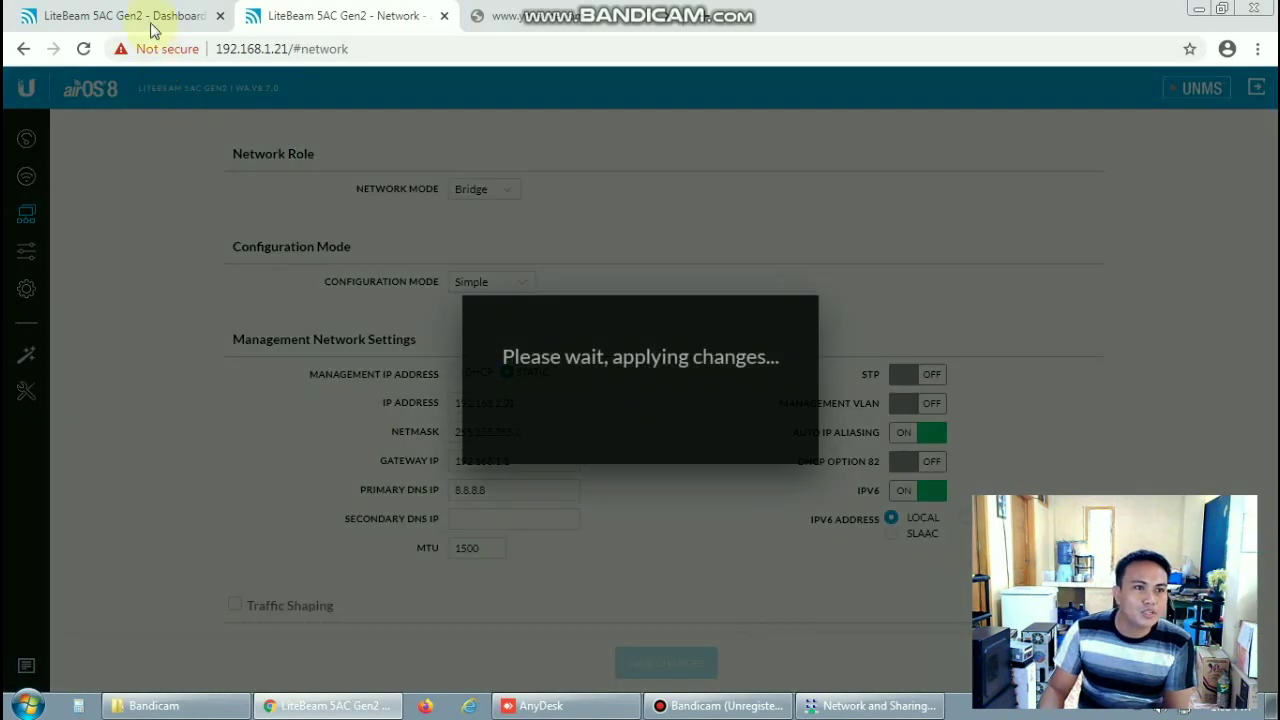
# - Set the static management IP address of the LiteBeam at 192.168.1.20 to 192.168.2.20 and save the changes
pyautogui.click(145, 17)
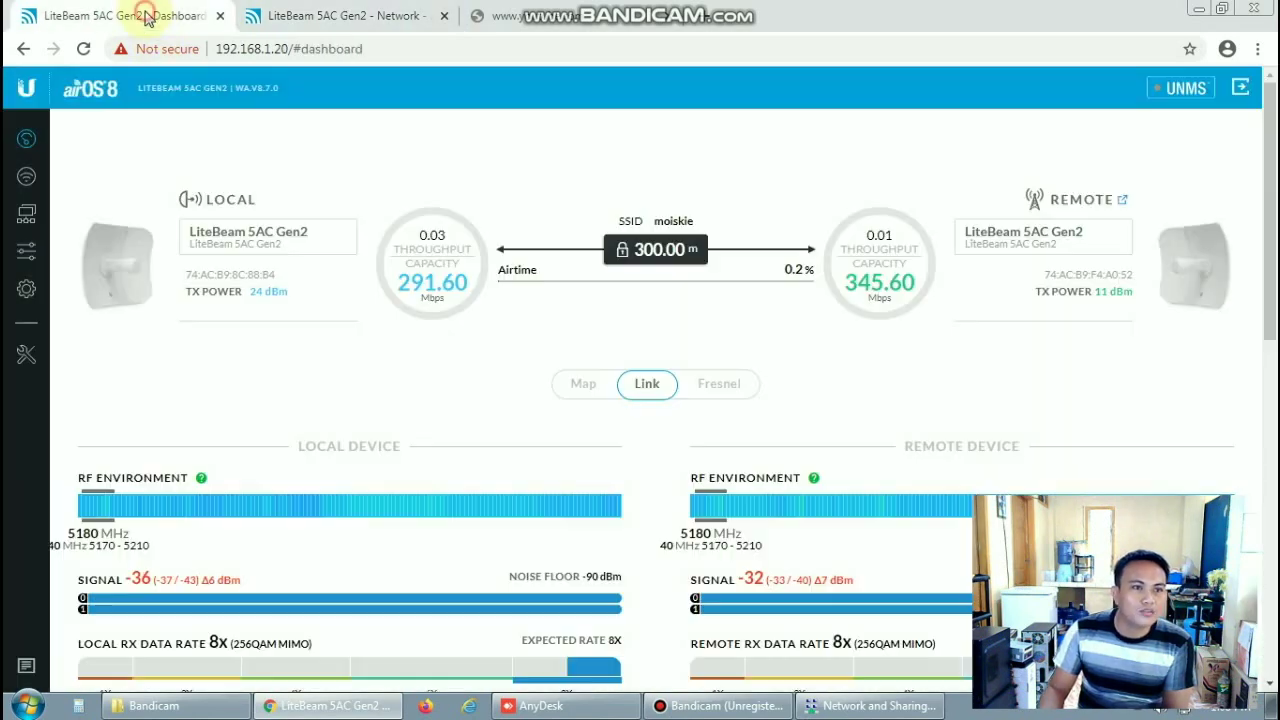
pyautogui.click(27, 213)
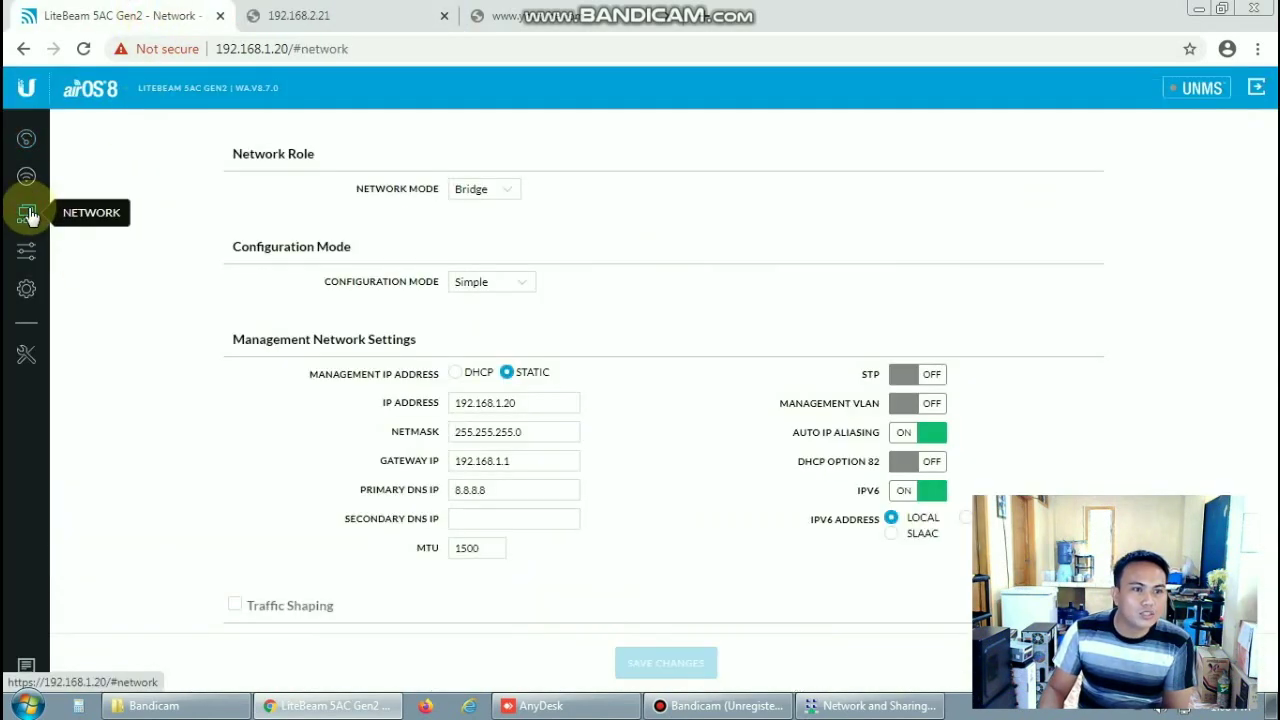
pyautogui.click(471, 402)
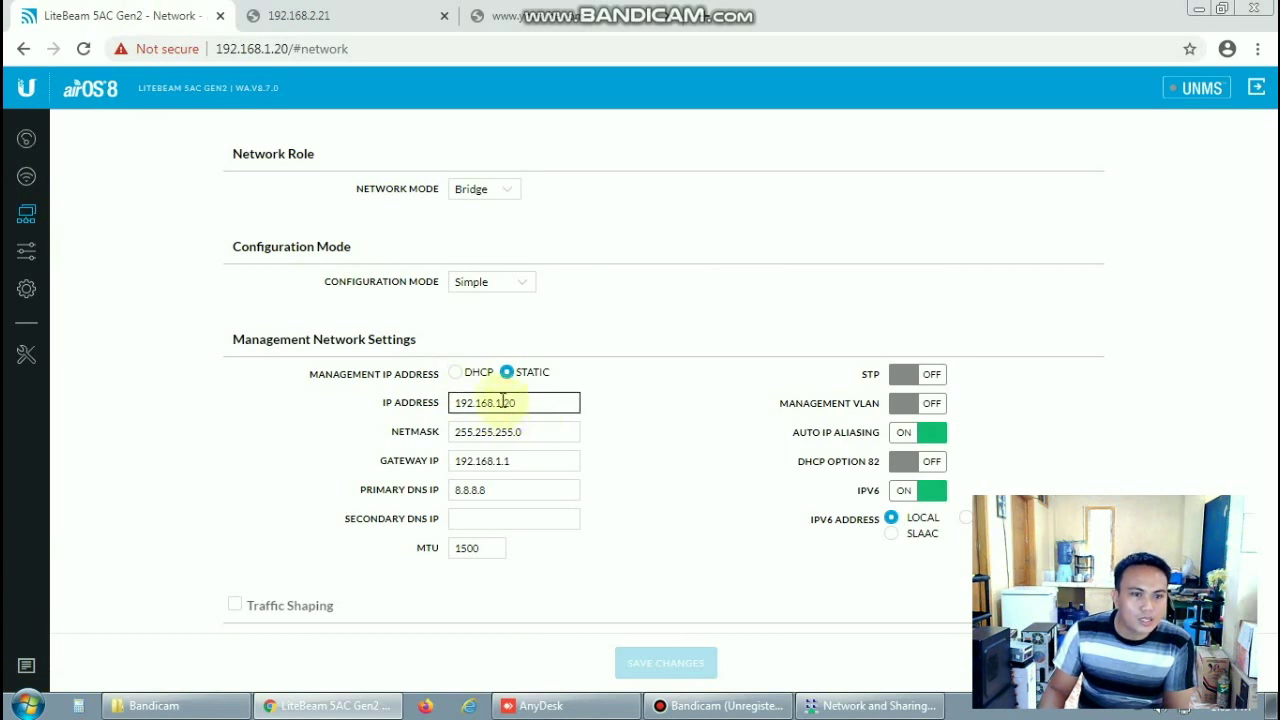
pyautogui.press('BackSpace')
pyautogui.press('BackSpace')
pyautogui.click(529, 427)
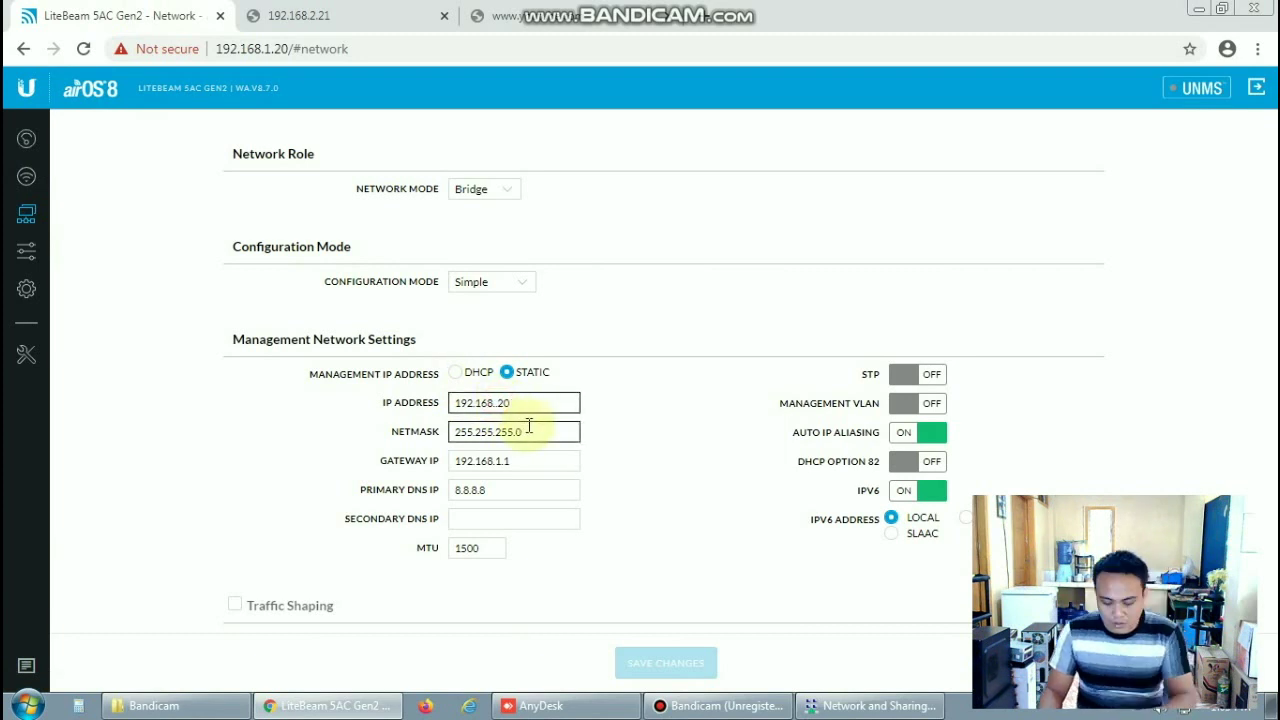
pyautogui.write('2')
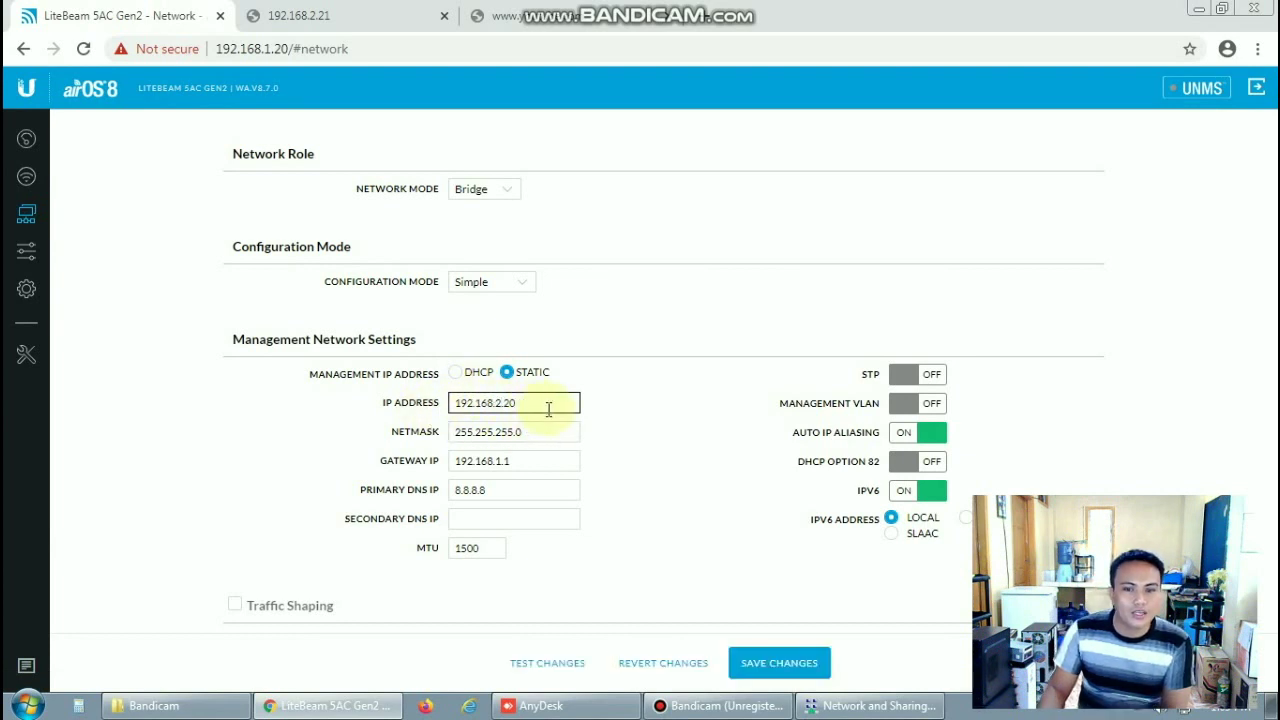
pyautogui.click(533, 428)
pyautogui.click(535, 405)
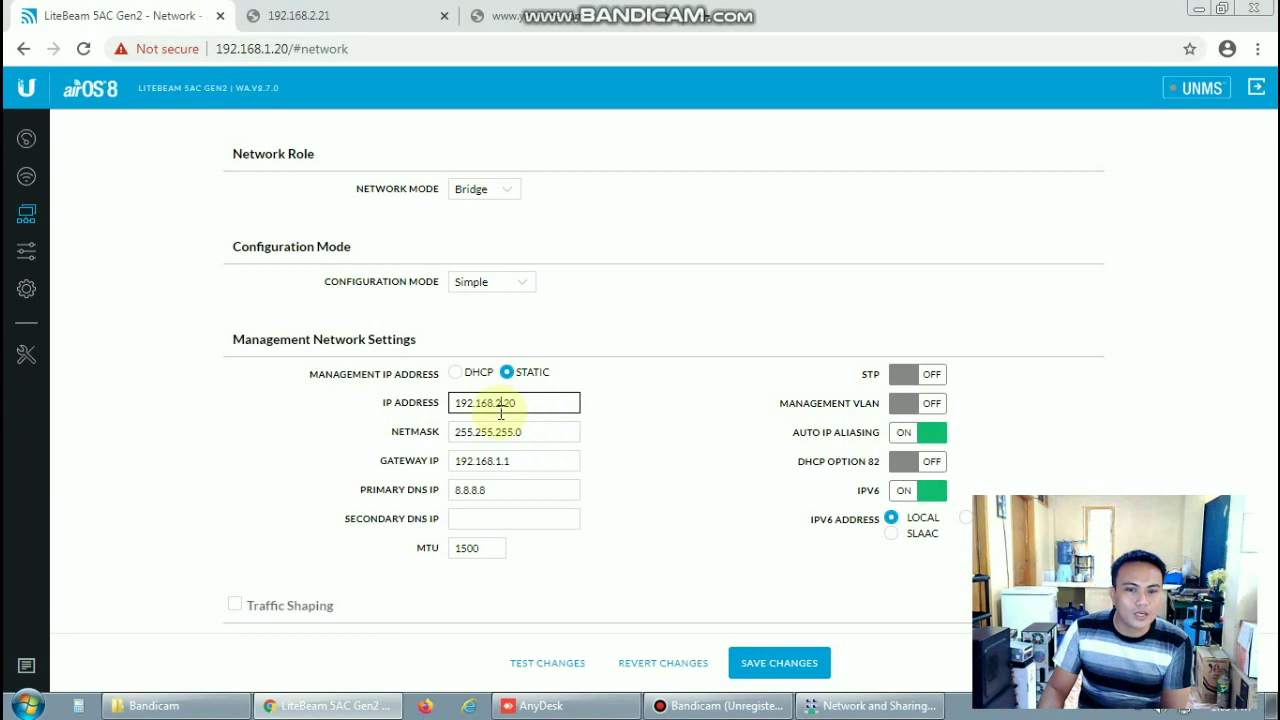
pyautogui.click(778, 663)
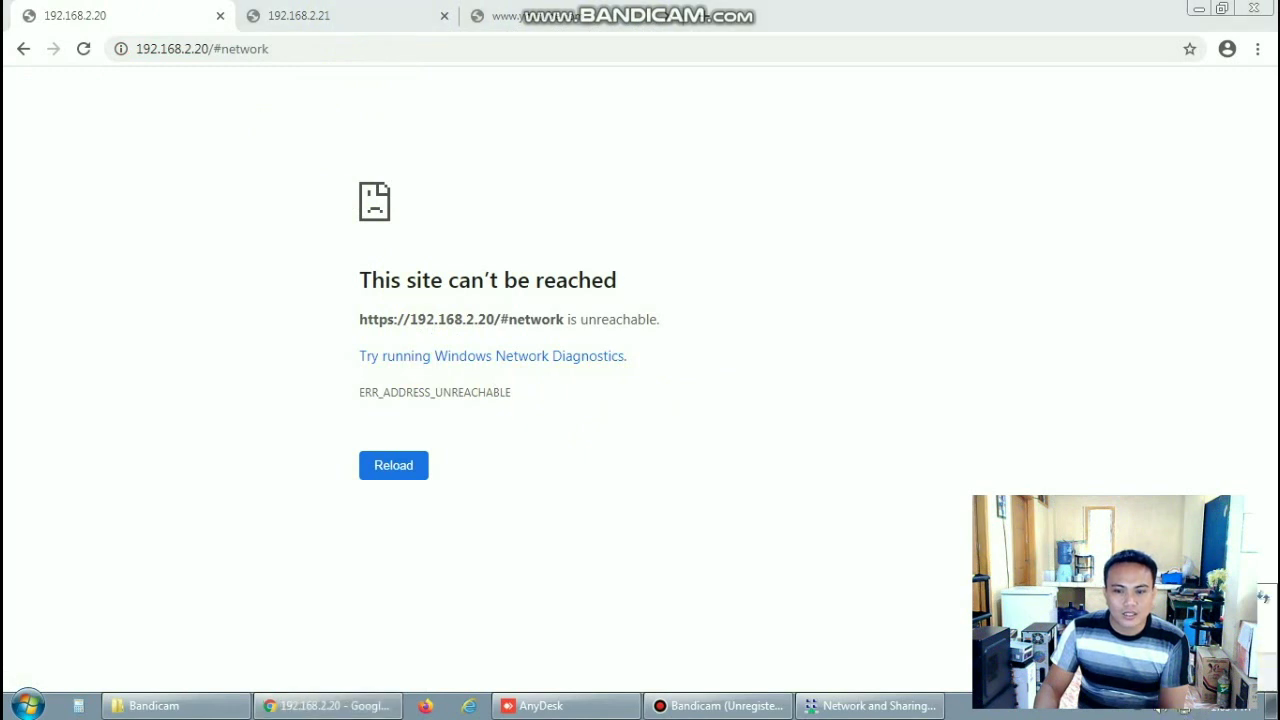
# - Set the Local Area Connection's IPv4 to obtain its IP and DNS server addresses automatically, and close the network windows
pyautogui.click(872, 705)
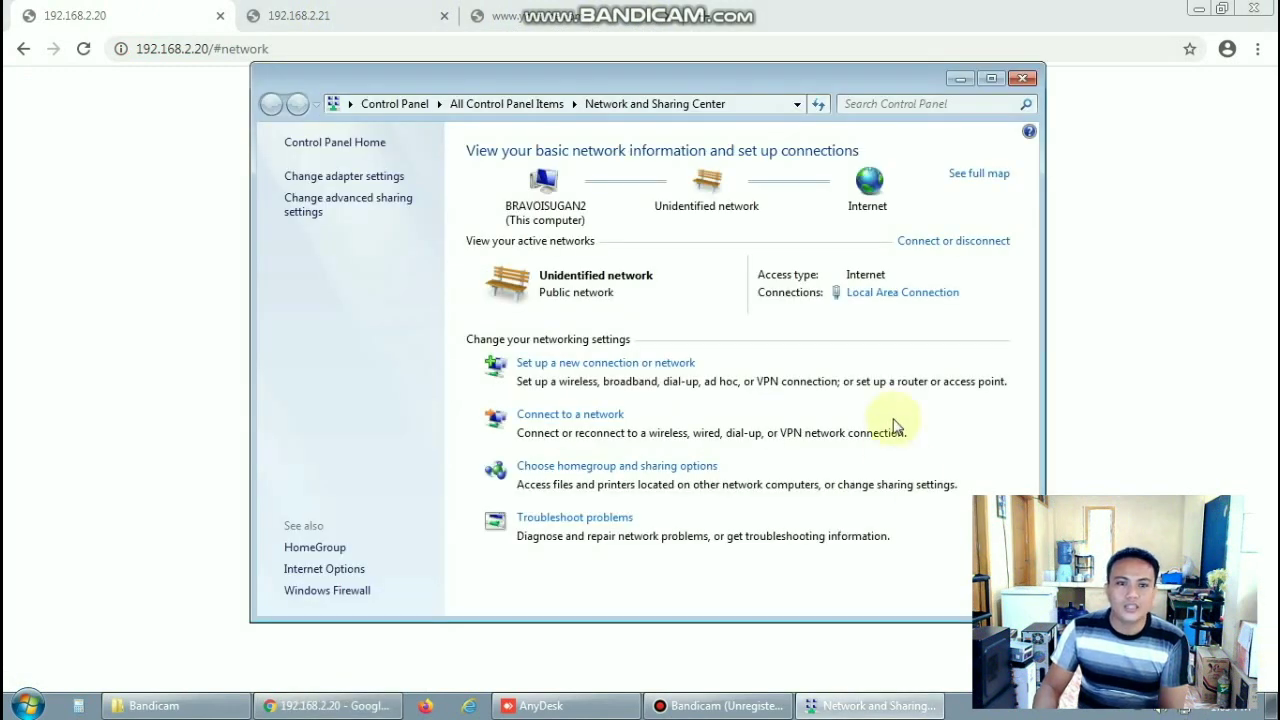
pyautogui.click(897, 295)
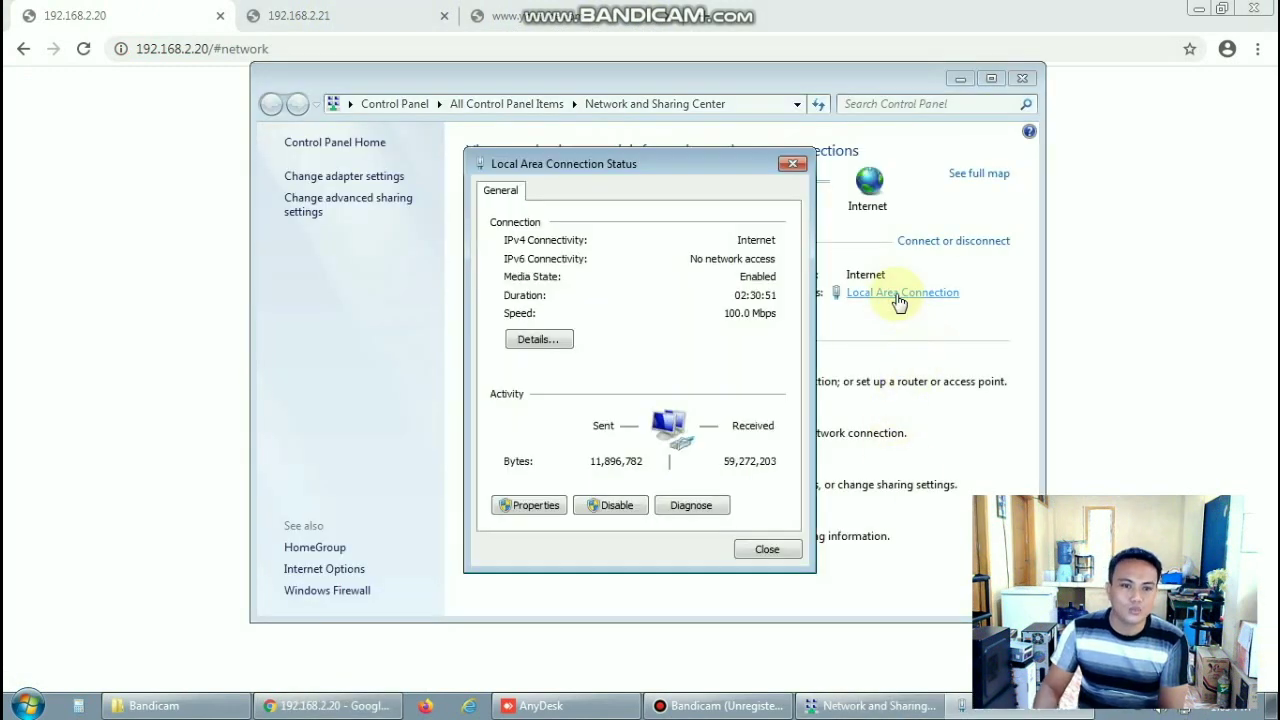
pyautogui.click(528, 505)
pyautogui.doubleClick(560, 372)
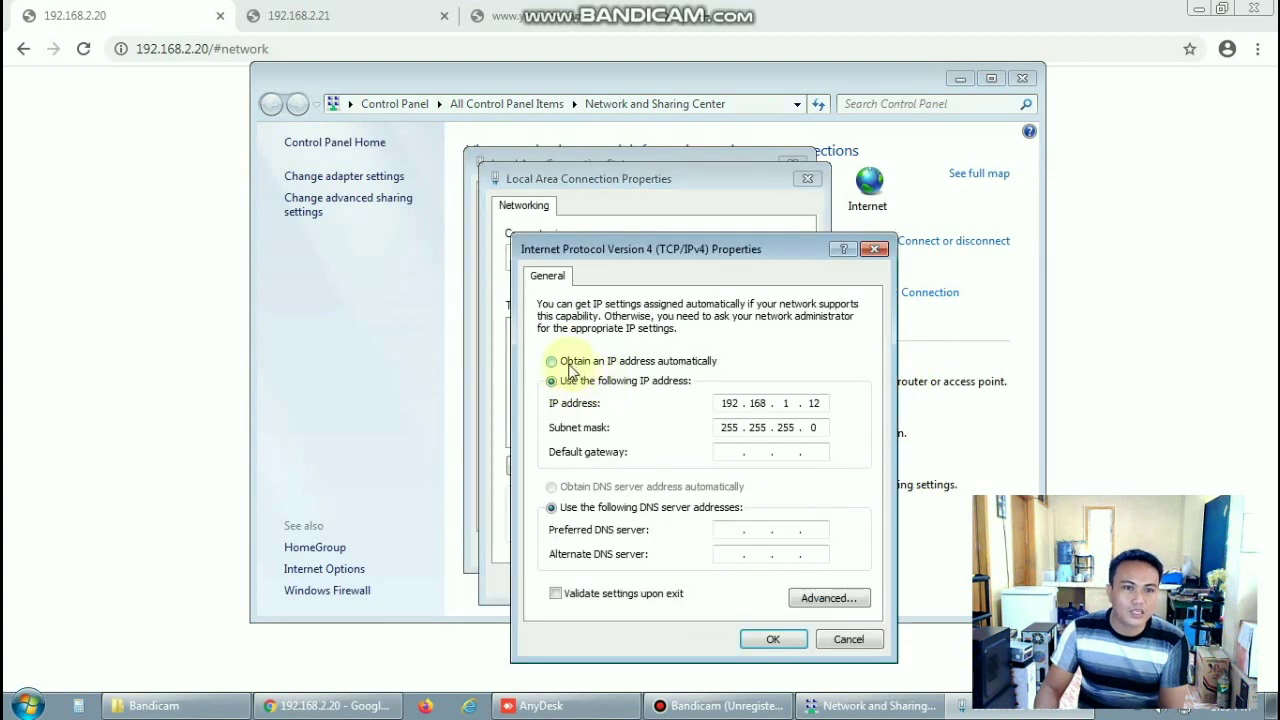
pyautogui.click(552, 362)
pyautogui.click(553, 487)
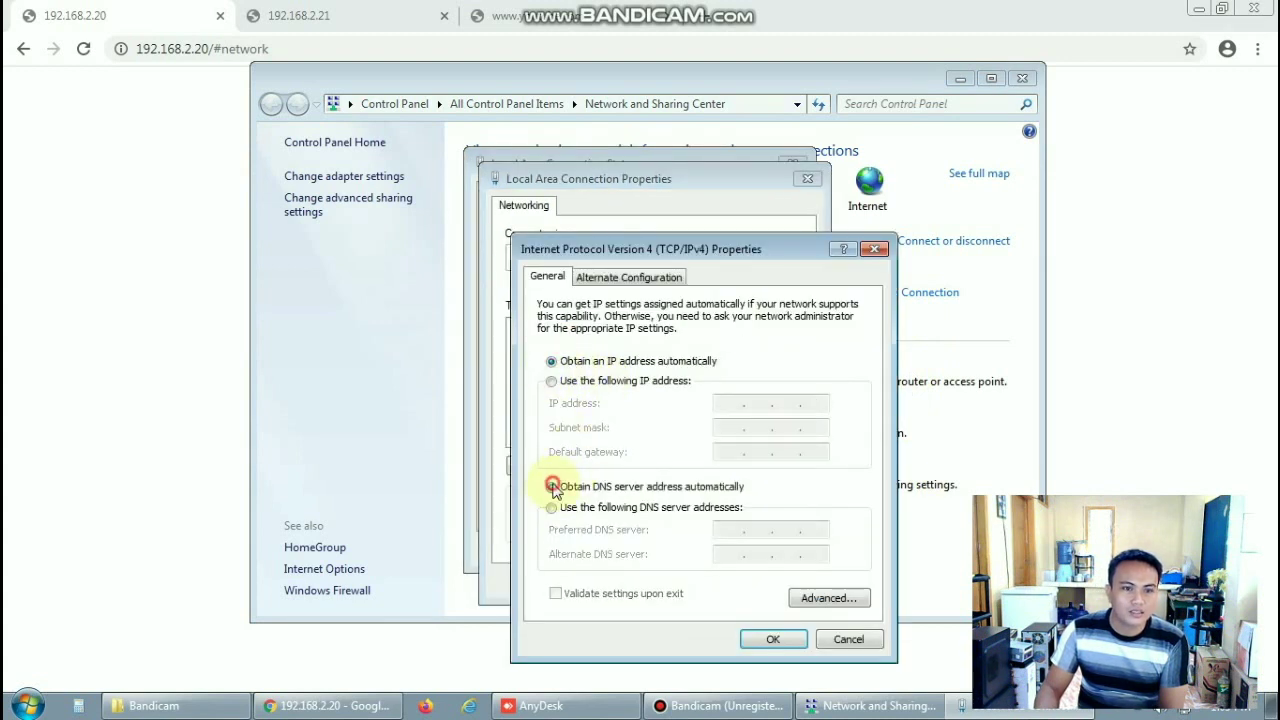
pyautogui.click(772, 641)
pyautogui.click(712, 580)
pyautogui.click(757, 549)
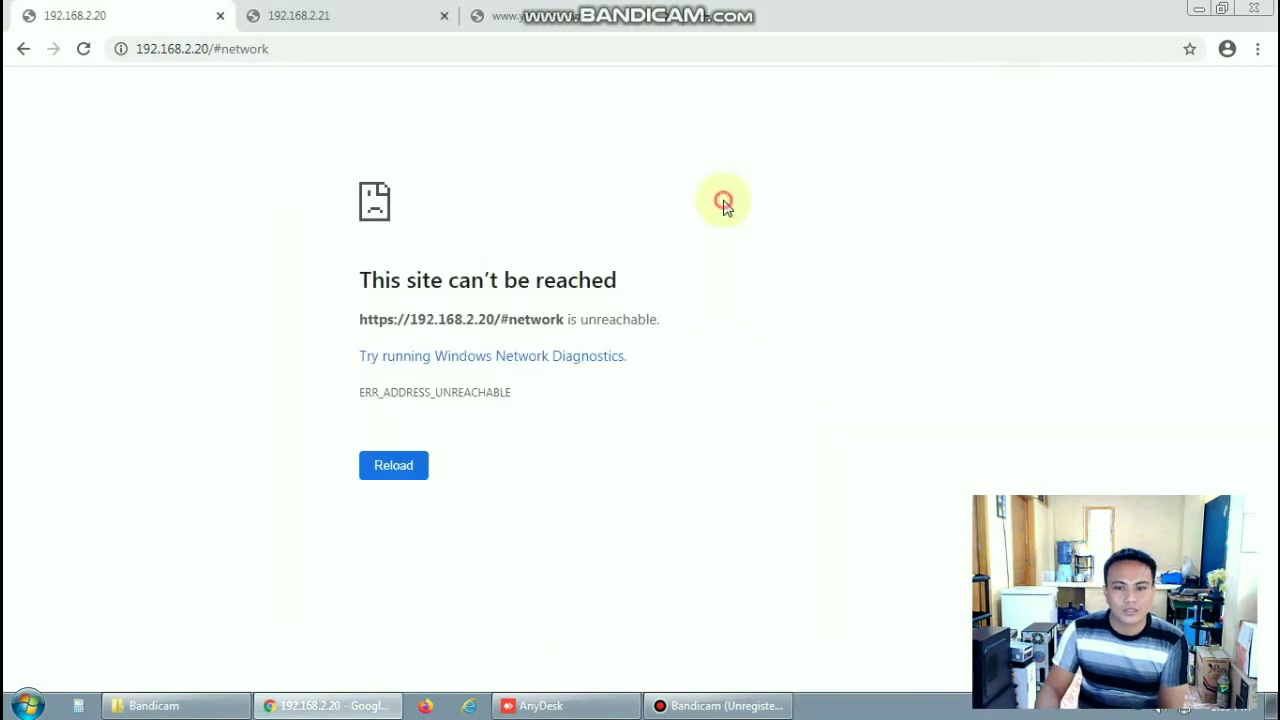
# - Reload the YouTube video page to test the PC's internet access
pyautogui.click(580, 17)
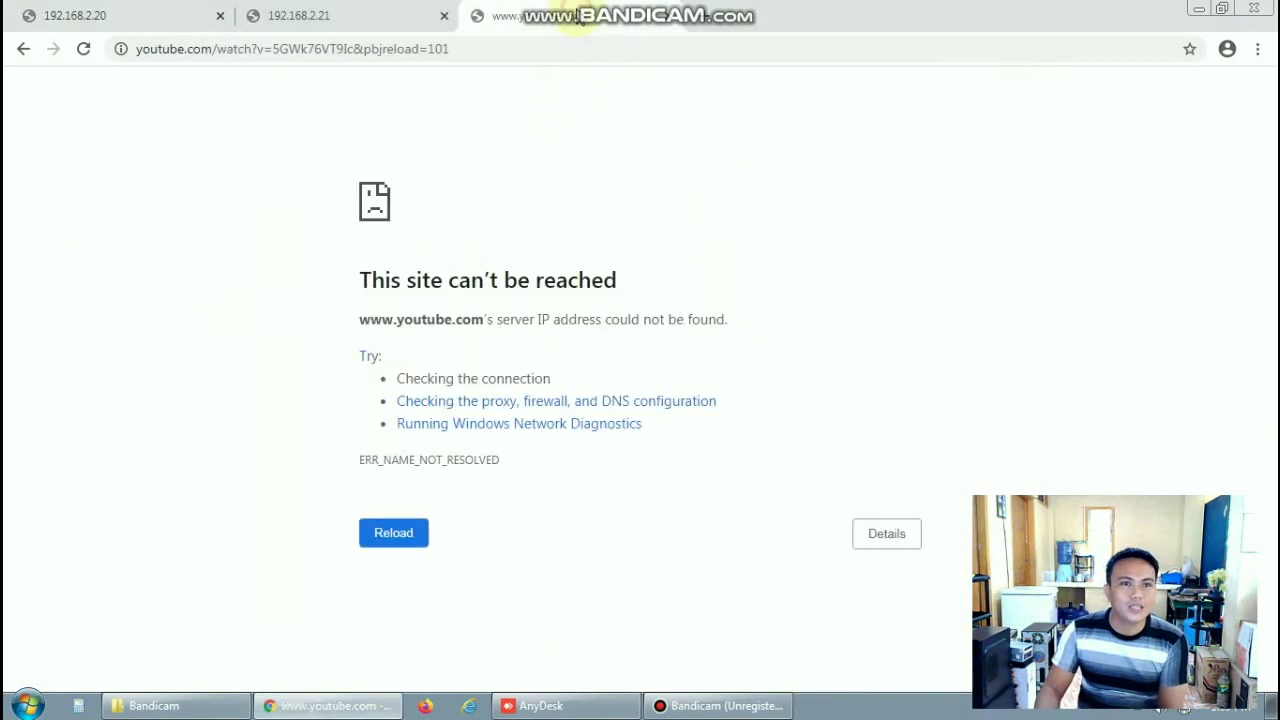
pyautogui.click(84, 49)
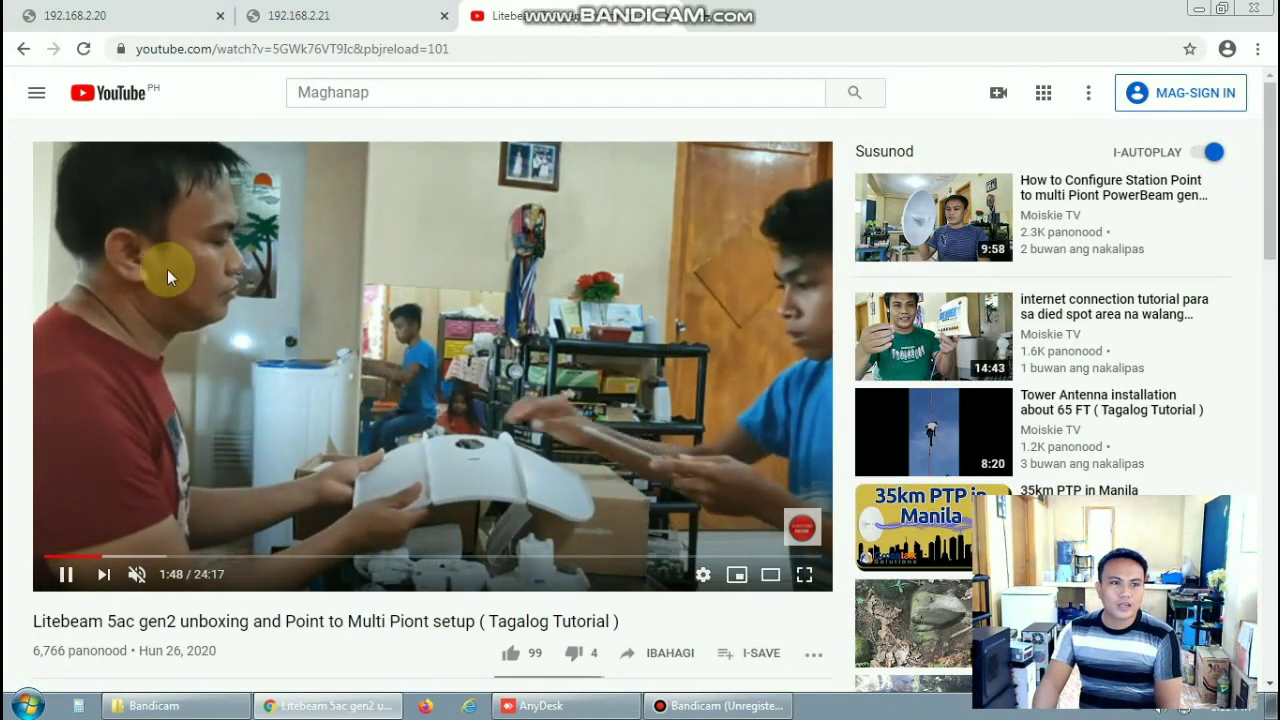
# - Reload the device page at 192.168.2.20, proceed past its certificate warning, and also reload the page at 192.168.2.21
pyautogui.click(131, 19)
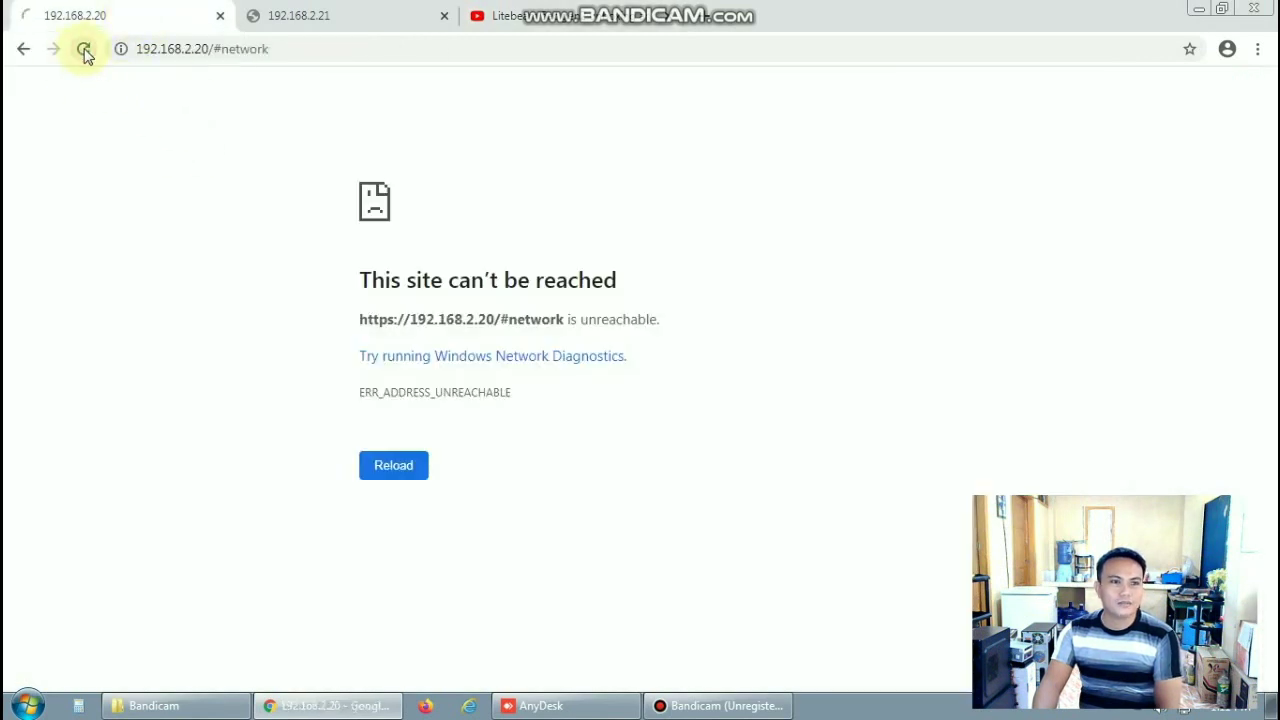
pyautogui.click(408, 520)
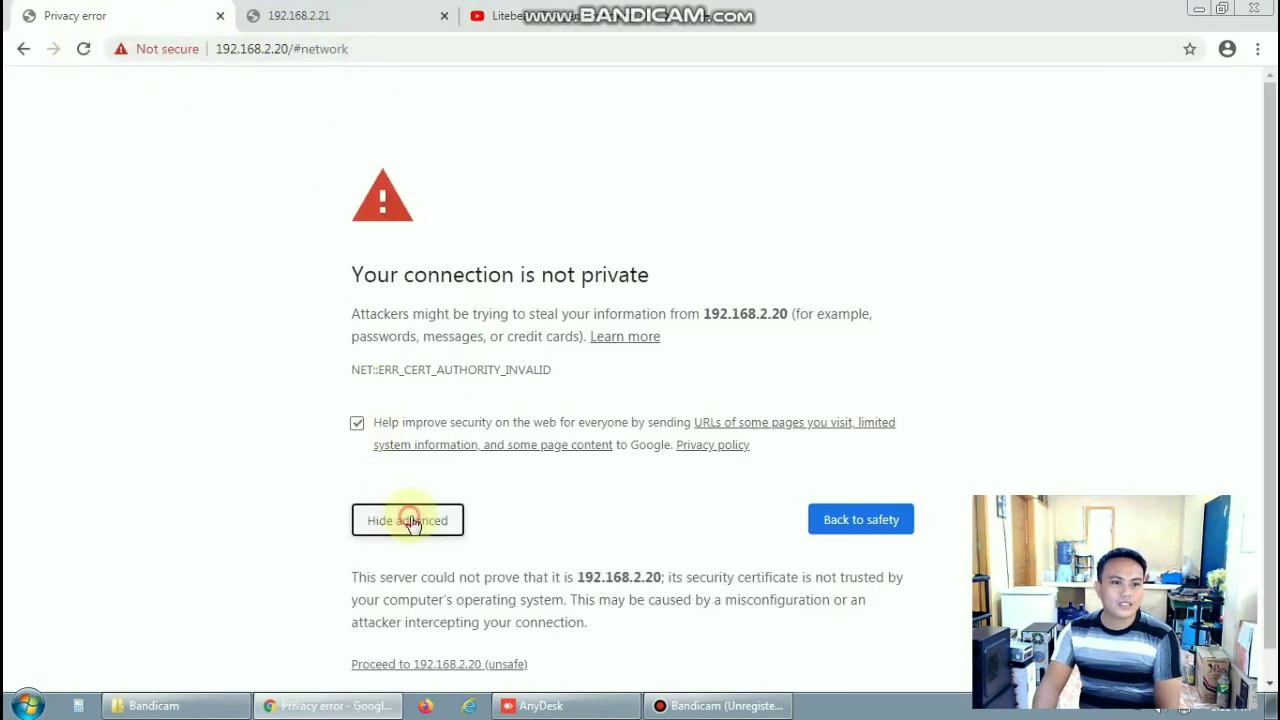
pyautogui.click(441, 665)
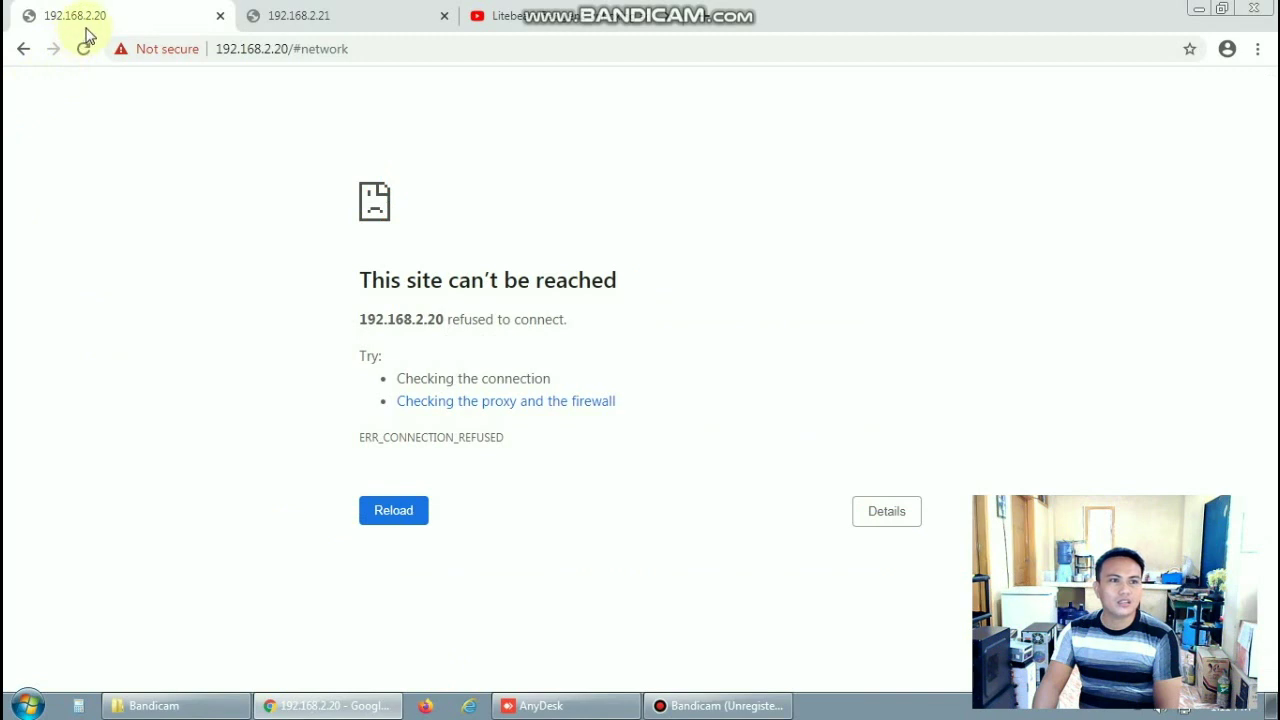
pyautogui.click(374, 24)
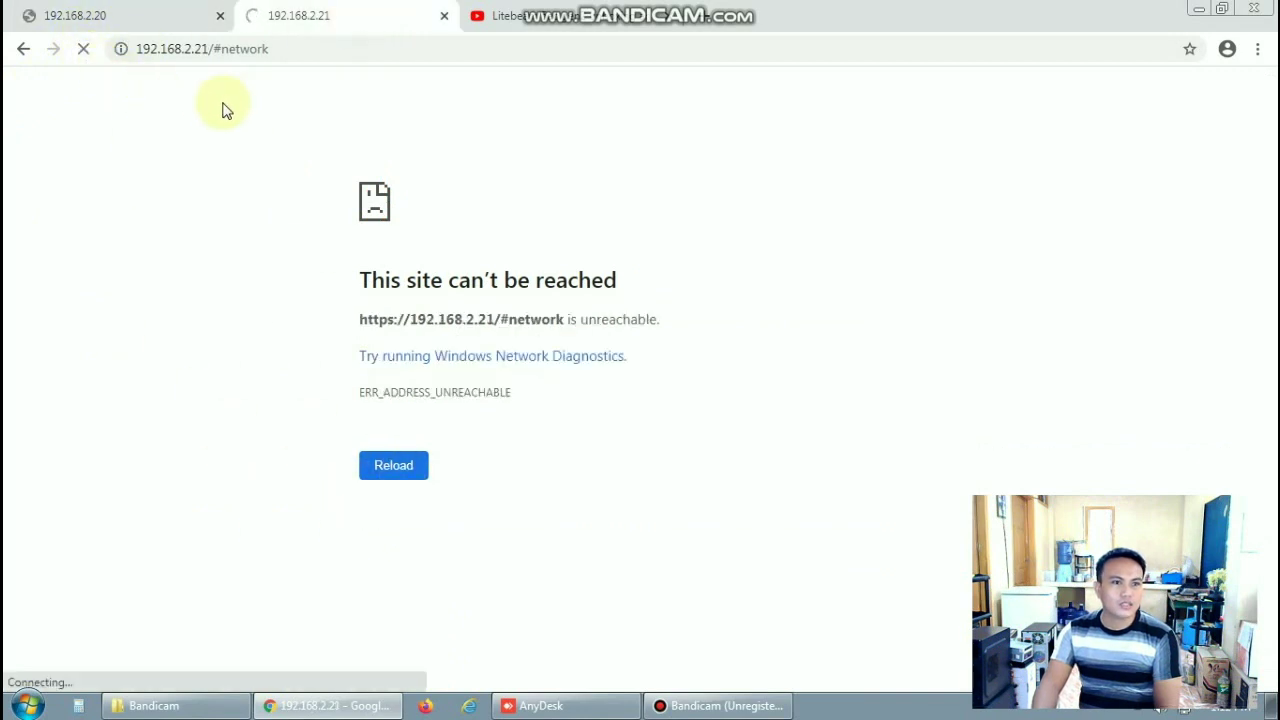
# - Log in to the LiteBeam 5AC Gen2 at 192.168.2.20 with the device username and password
pyautogui.click(145, 20)
pyautogui.click(460, 270)
pyautogui.click(483, 315)
pyautogui.click(480, 345)
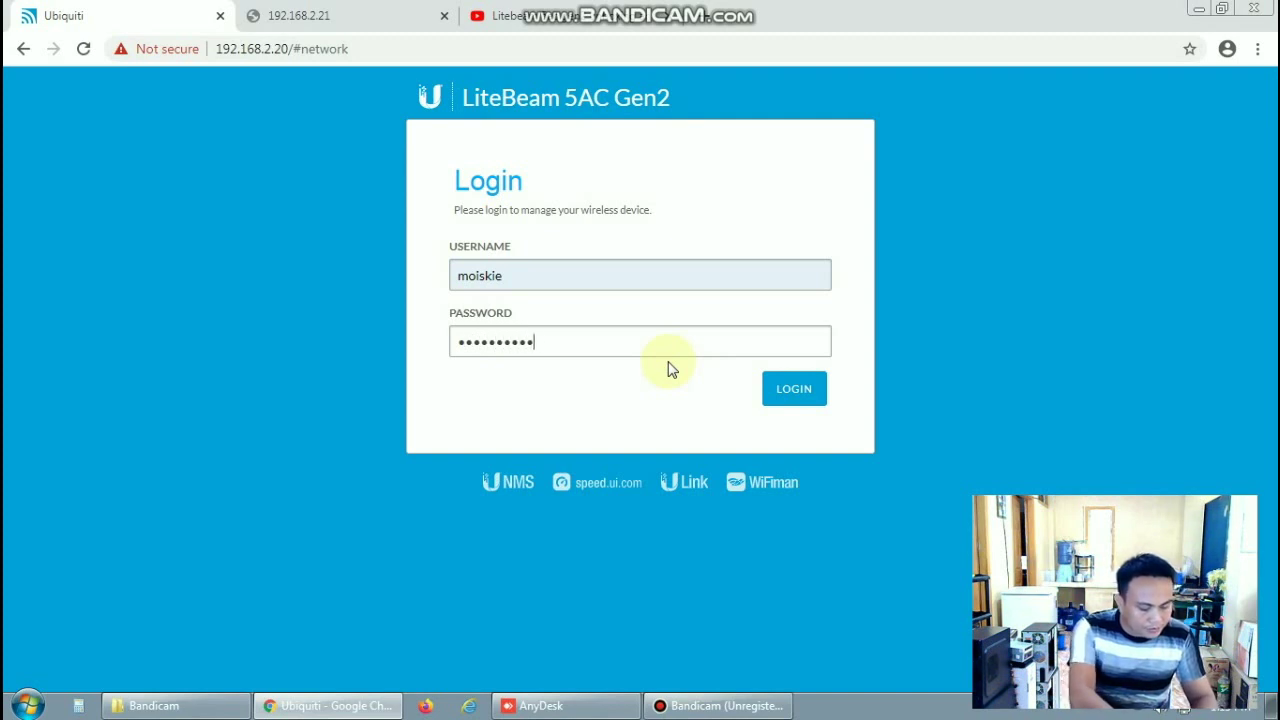
pyautogui.press('Return')
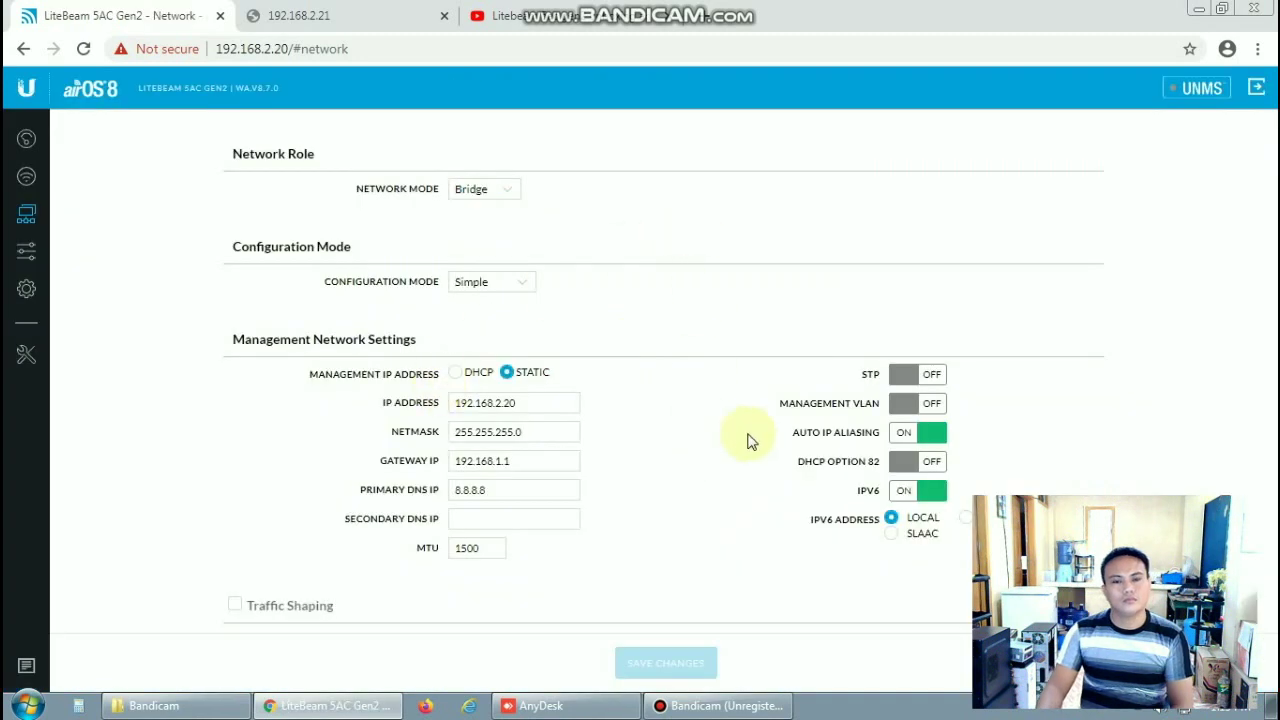
# - Open the dashboard of the LiteBeam at 192.168.2.20 and review the local and remote link statistics
pyautogui.click(27, 148)
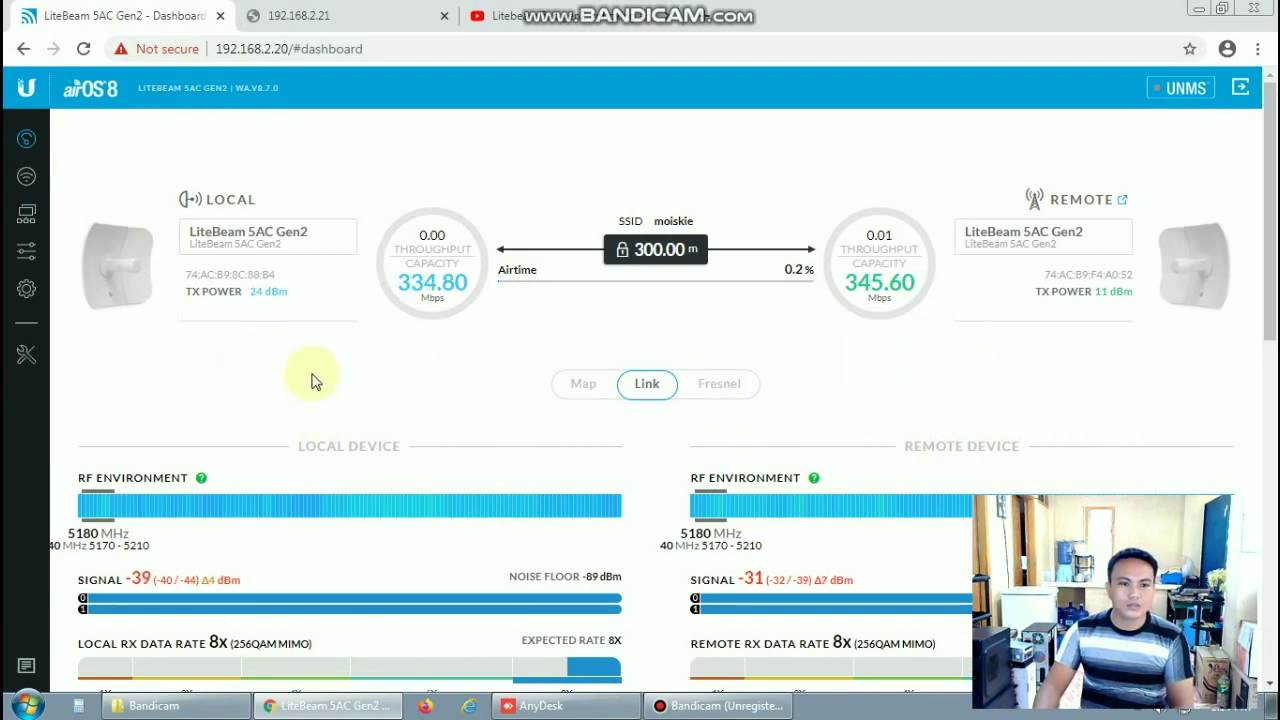
pyautogui.scroll(-4, 309, 380)
pyautogui.scroll(4, 417, 505)
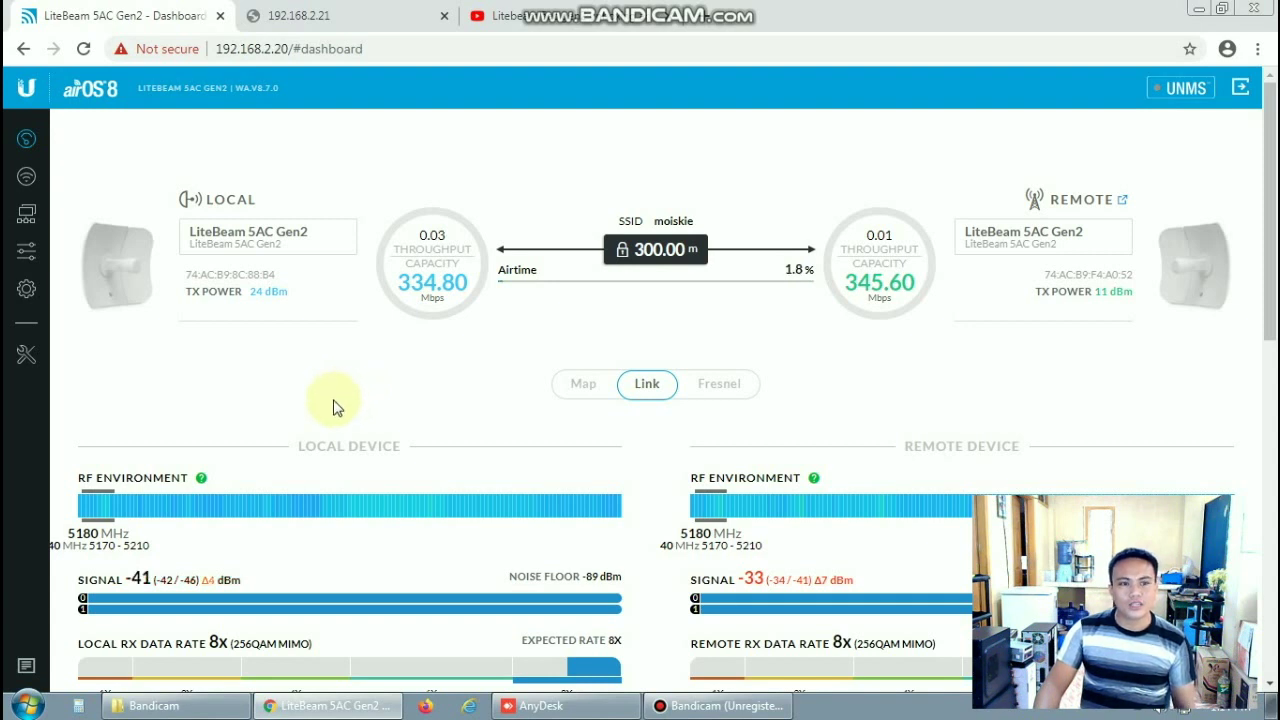
# - Try to open the LiteBeam at 192.168.2.21 past its certificate warning, and return to the 192.168.2.20 dashboard
pyautogui.hotkey('ctrl', 'Tab')
pyautogui.click(443, 664)
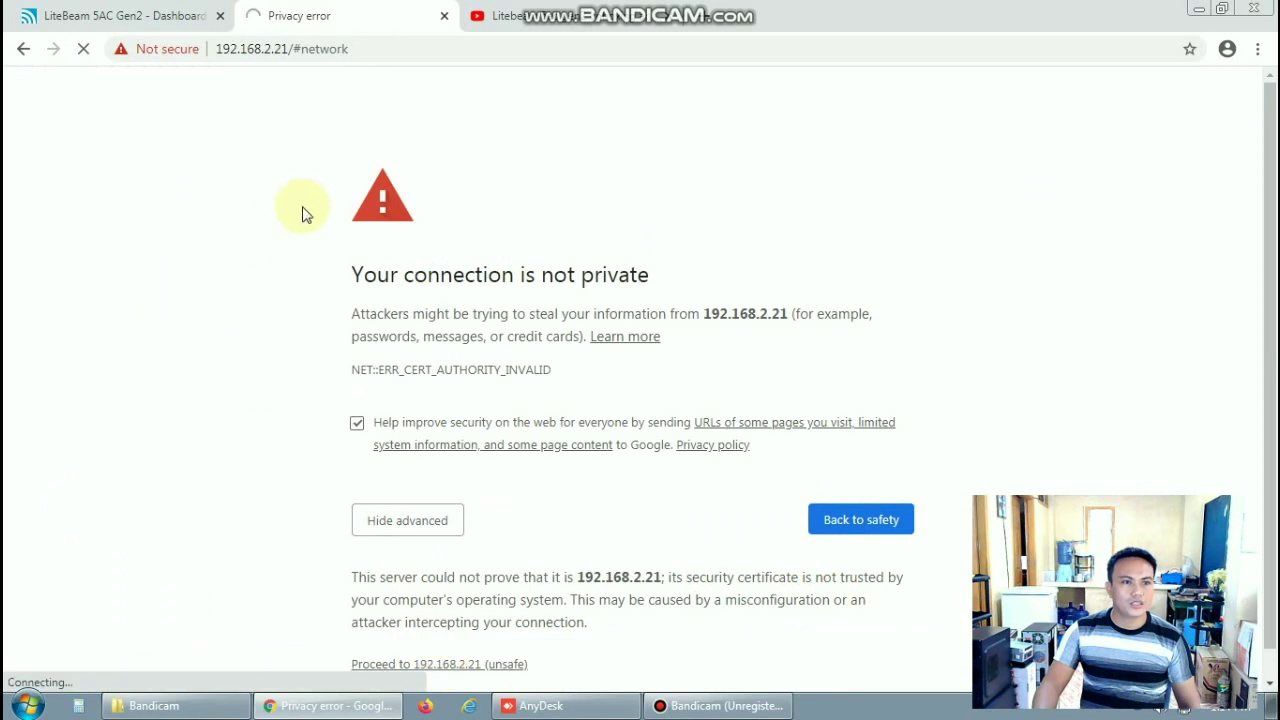
pyautogui.hotkey('ctrl', 'shift', 'Tab')
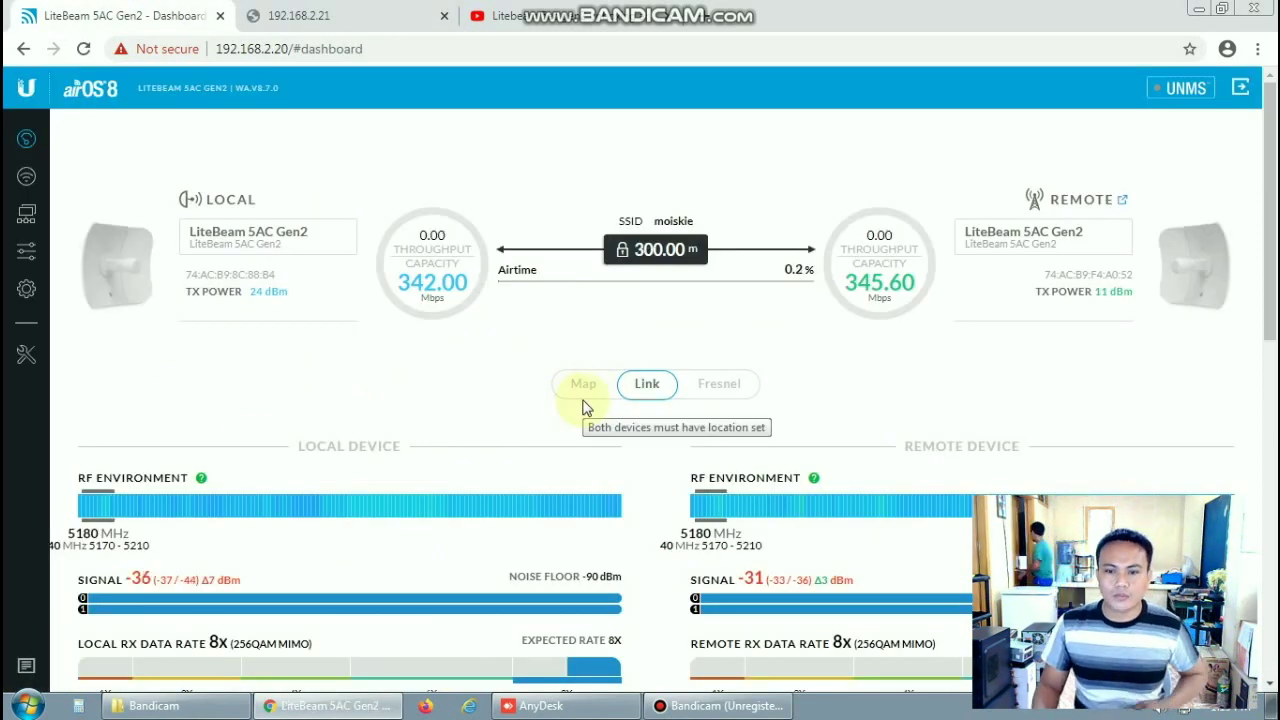